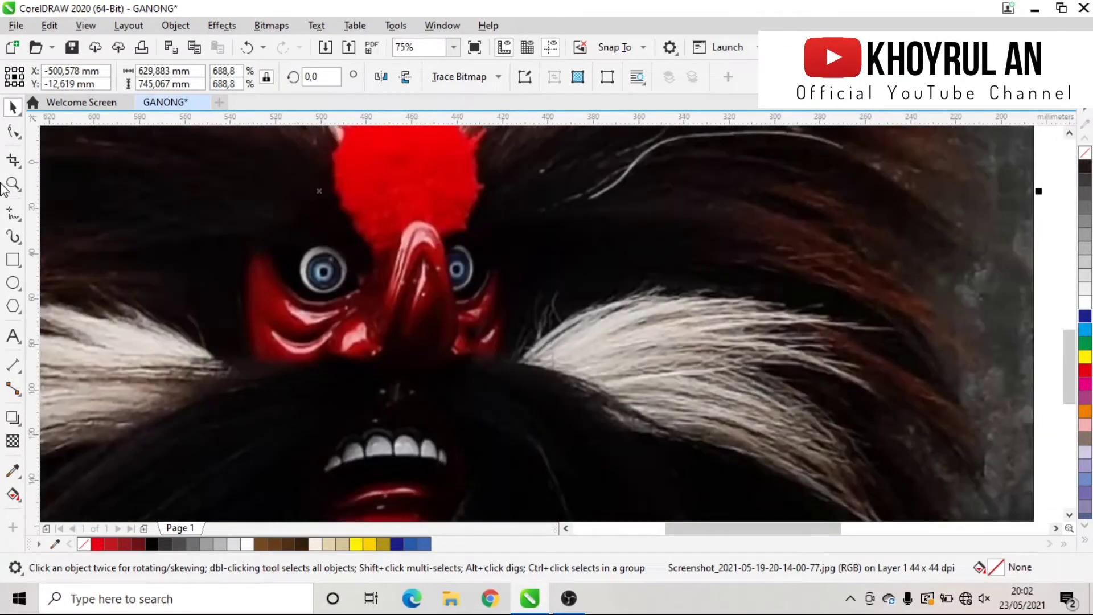
Trace the mask face's outer outline with the 3-Point Curve tool, about 121 mm wide and 160 mm high, from above the eyes around the mouth.
click(17, 217)
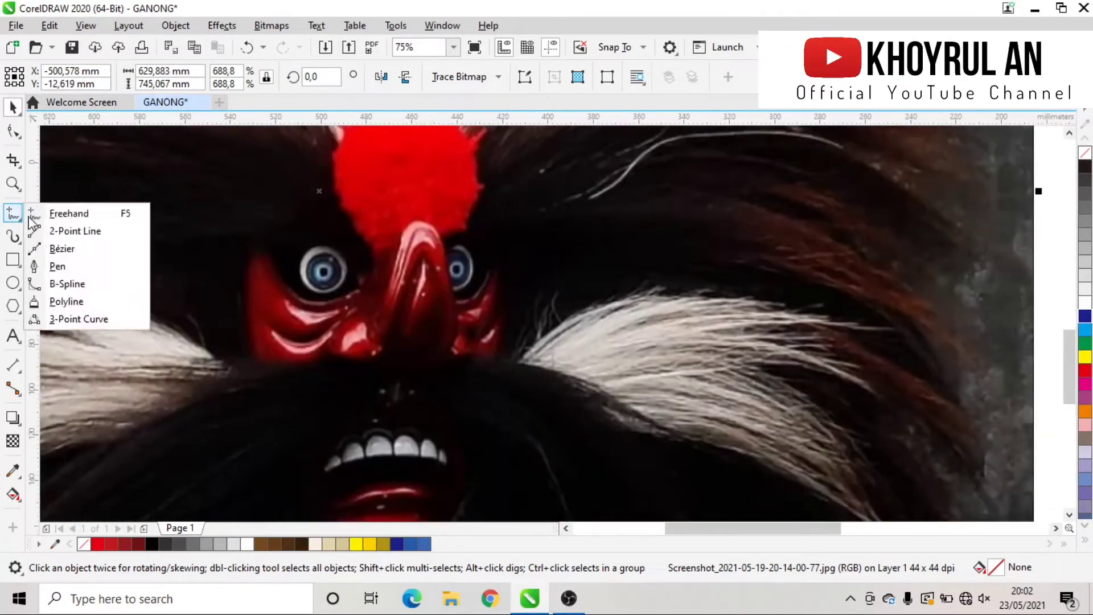
click(73, 319)
drag(268, 218, 244, 346)
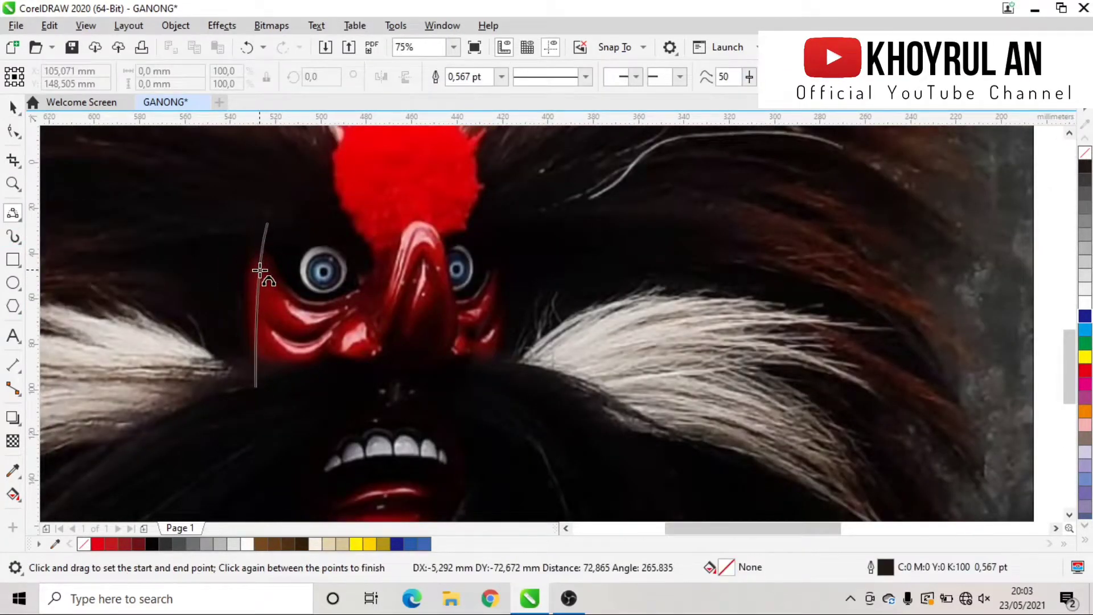
click(472, 212)
drag(498, 229, 468, 494)
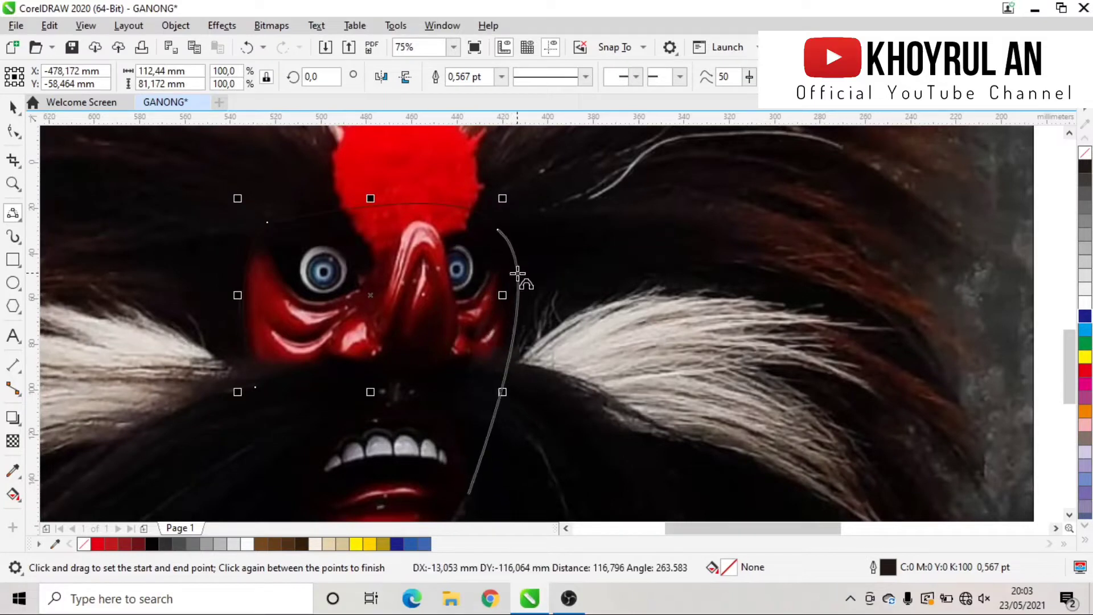
click(517, 274)
scroll(517, 274, down, 2)
drag(490, 384, 391, 308)
click(455, 419)
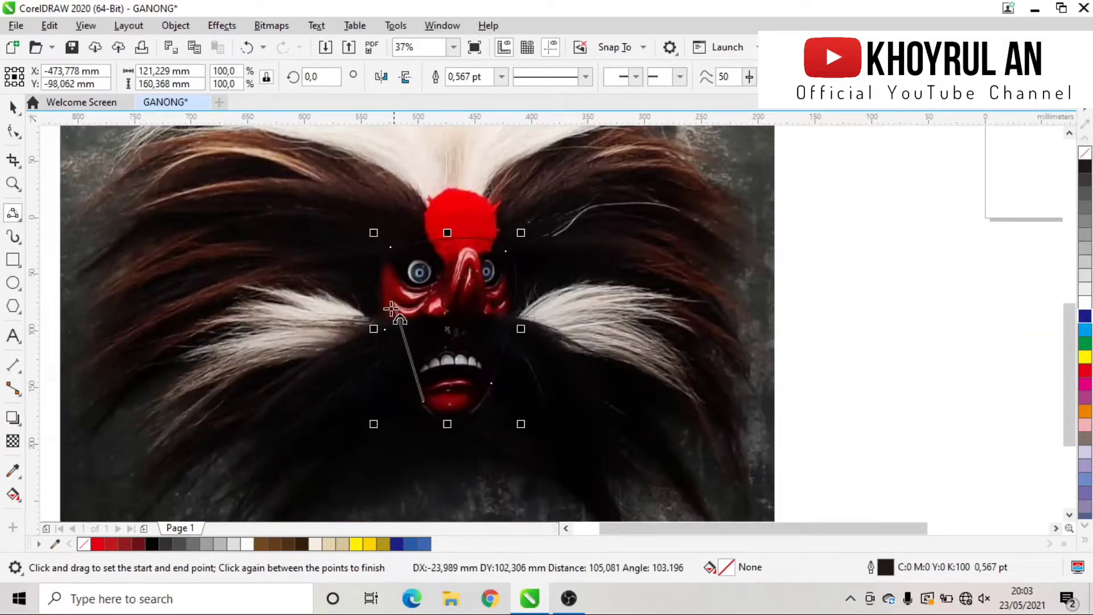
Adjust the face outline's shape near the chin by editing its nodes.
click(13, 131)
scroll(415, 419, up, 2)
scroll(477, 291, down, 2)
scroll(483, 422, up, 2)
drag(484, 421, 496, 419)
scroll(268, 325, up, 2)
click(13, 212)
drag(163, 277, 133, 311)
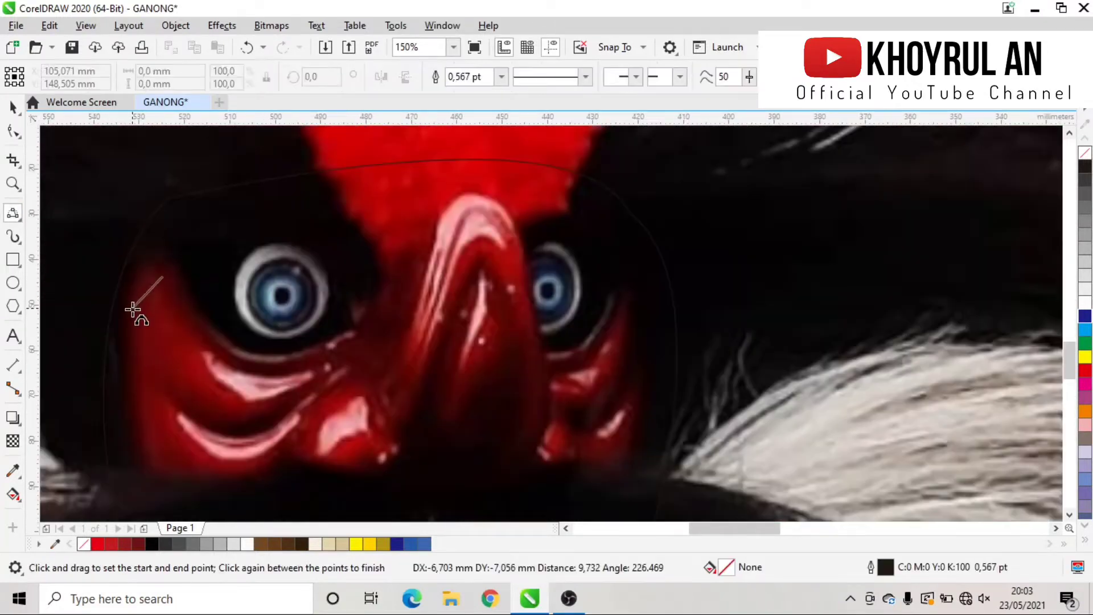
click(173, 301)
key(Escape)
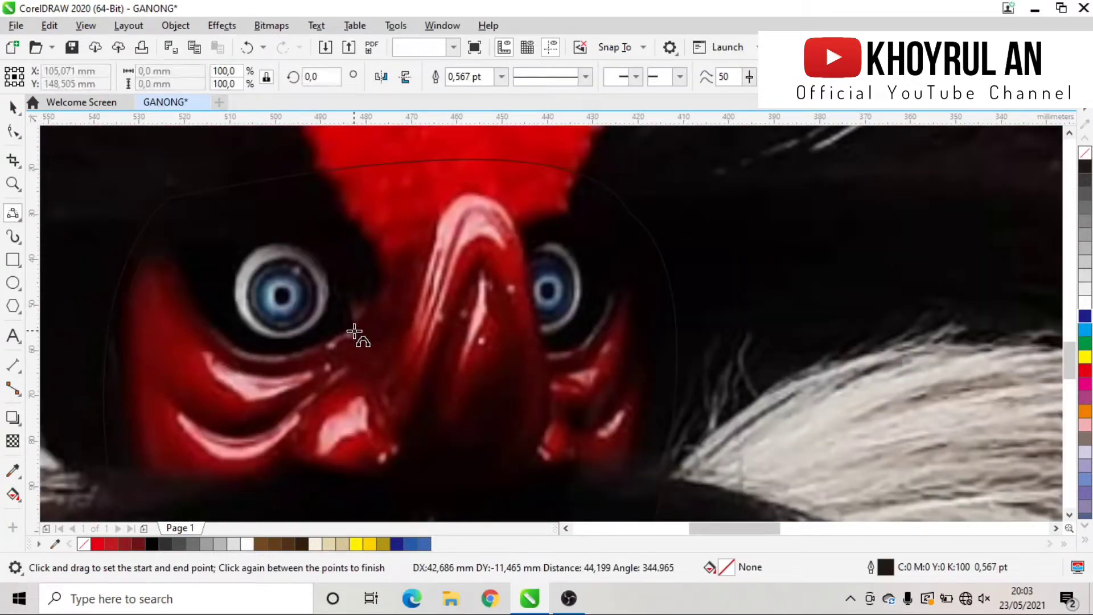
Trace the red area with 3-point curves from the left cheek, beneath the left eye and up over the nose tip.
drag(177, 288, 120, 330)
click(197, 302)
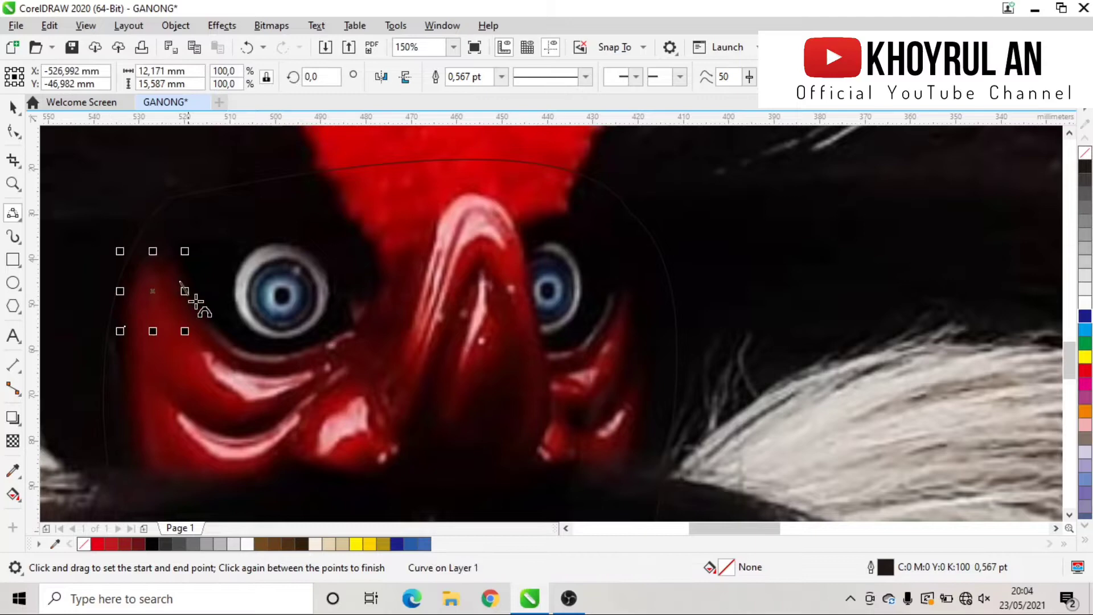
click(259, 353)
drag(354, 325, 466, 183)
scroll(383, 279, up, 2)
scroll(383, 279, down, 2)
click(489, 183)
scroll(489, 182, up, 1)
scroll(446, 185, down, 1)
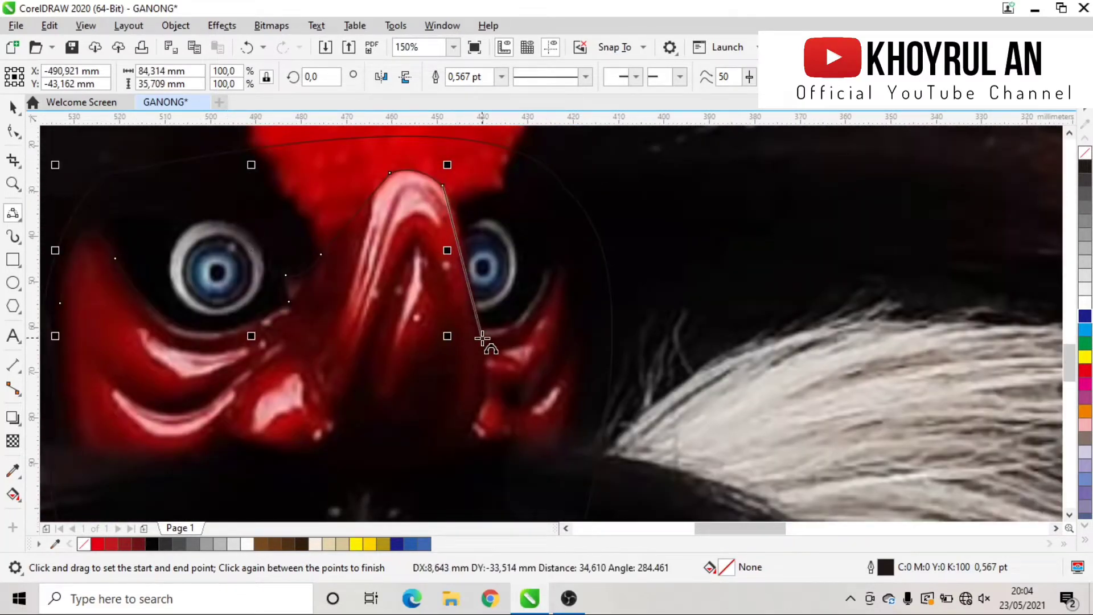
Continue the red area's outline beneath the right eye and around the folds and outer edge of the right cheek.
drag(558, 263, 556, 266)
click(557, 266)
drag(557, 265, 531, 405)
click(579, 359)
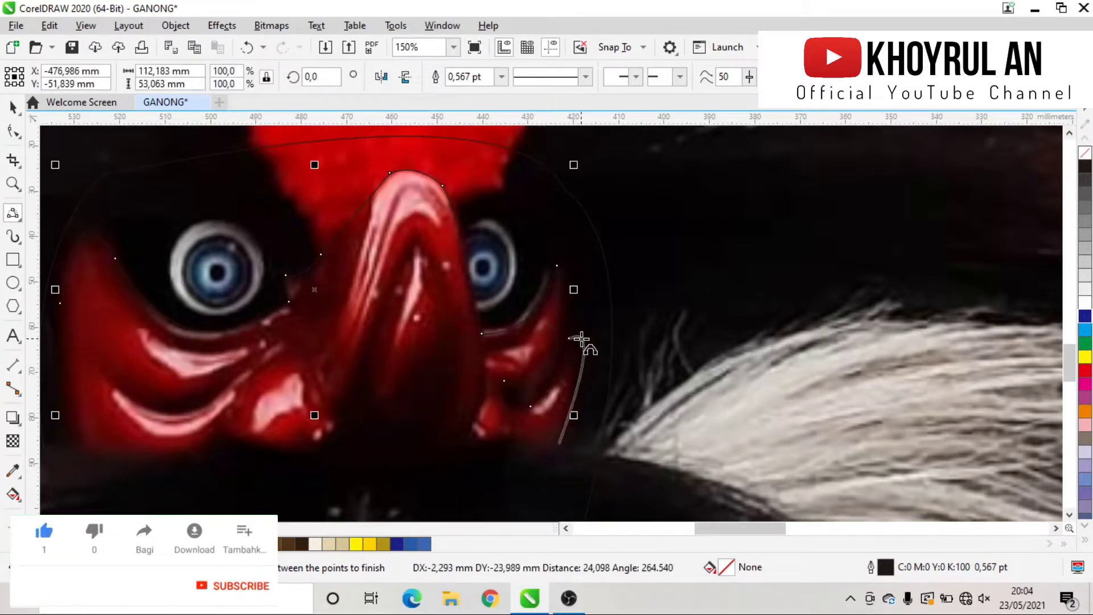
Complete the red area's outline along the bottom of the nose and left cheek, about 115 mm wide overall.
scroll(484, 463, down, 3)
drag(468, 440, 501, 300)
scroll(501, 341, up, 1)
scroll(449, 399, up, 1)
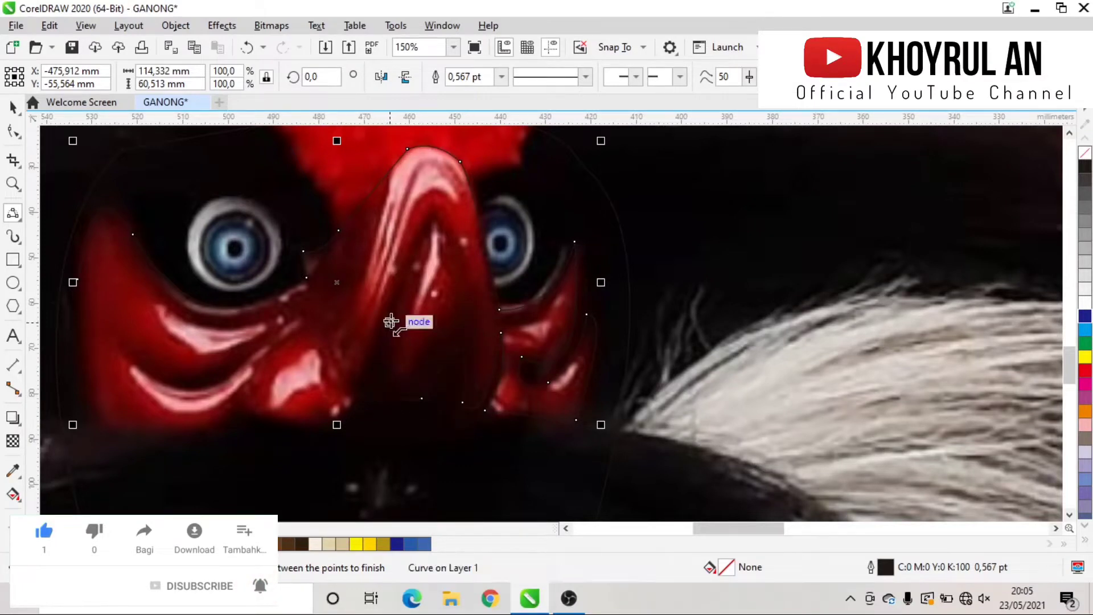
drag(336, 427, 279, 417)
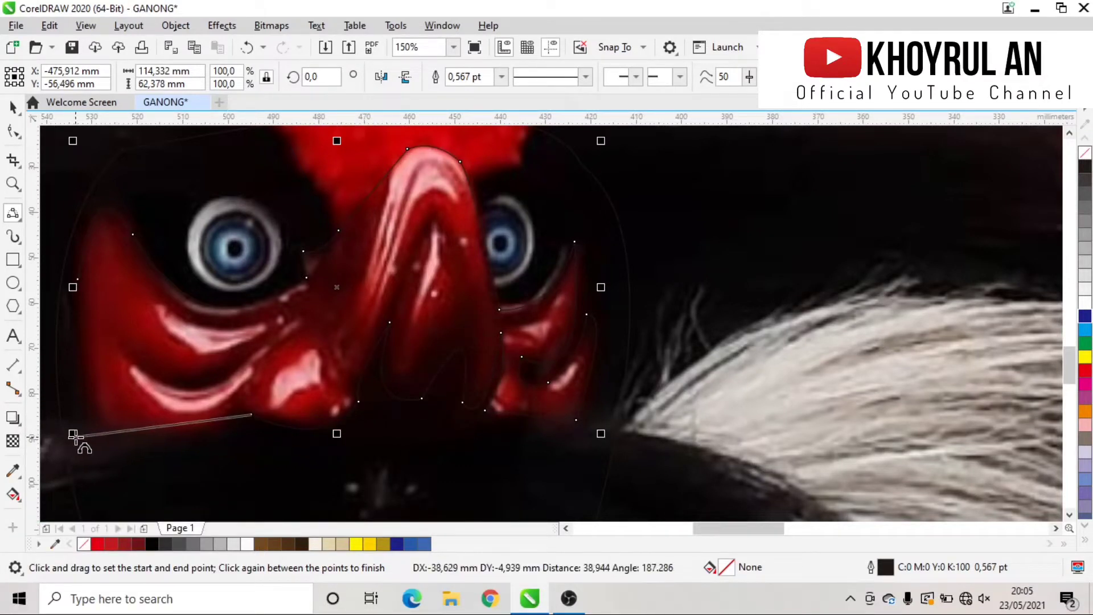
click(108, 438)
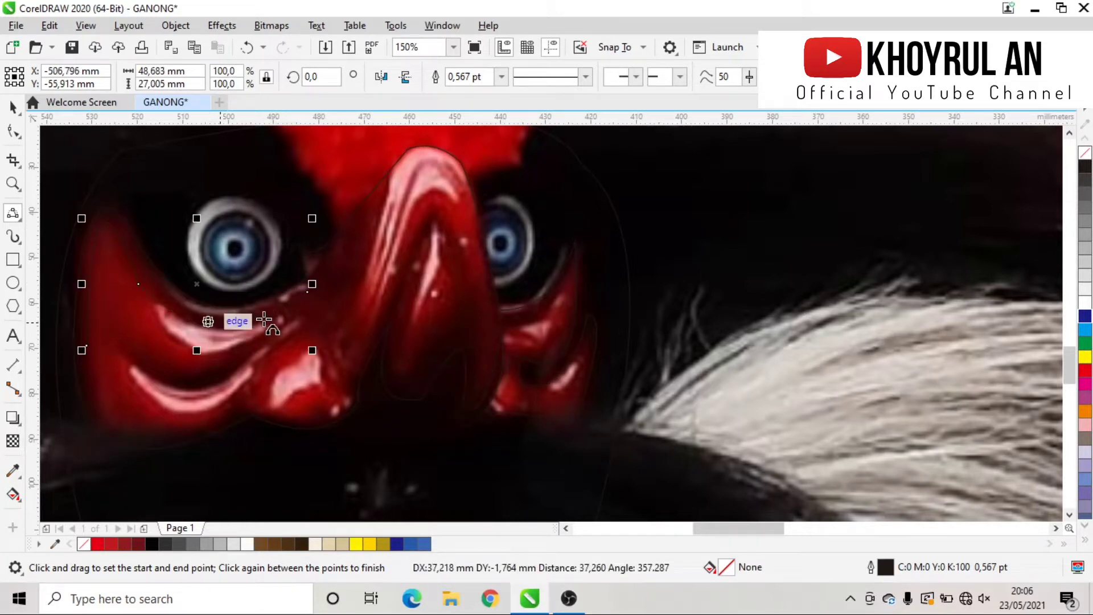
Trace an inner red contour over the nose and back along the left cheek's lower edge, about 88 mm wide and 64 mm high.
click(338, 316)
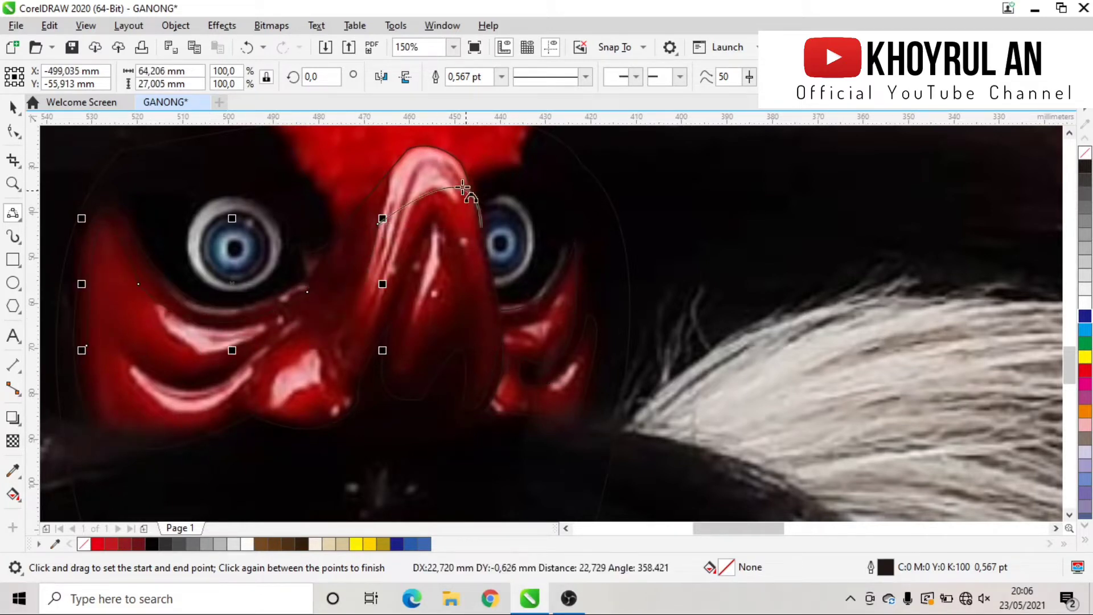
drag(378, 225, 478, 222)
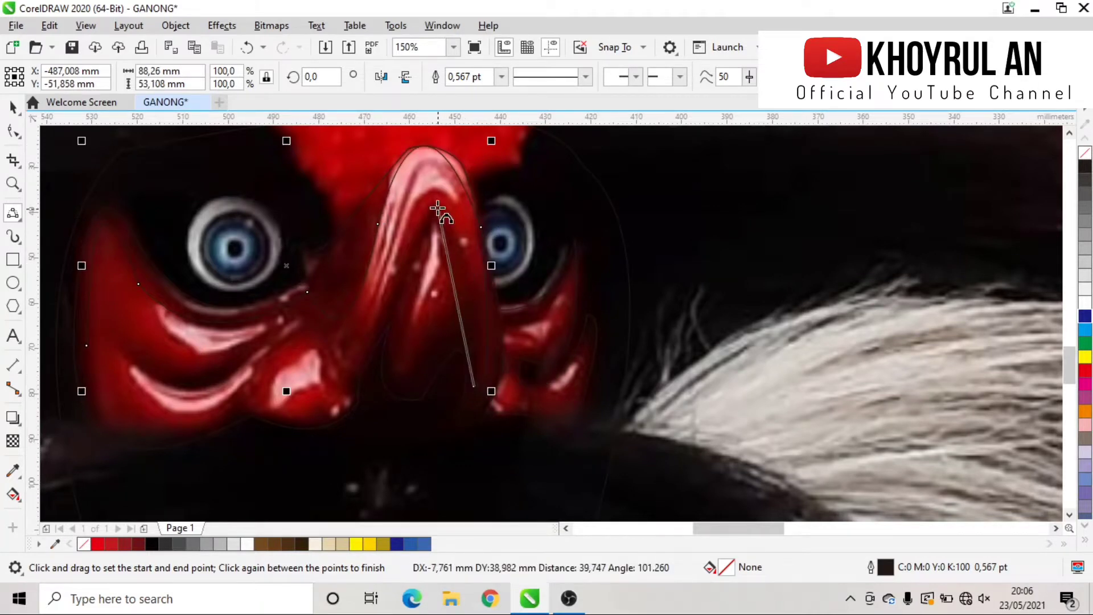
drag(357, 357, 406, 244)
drag(354, 351, 332, 346)
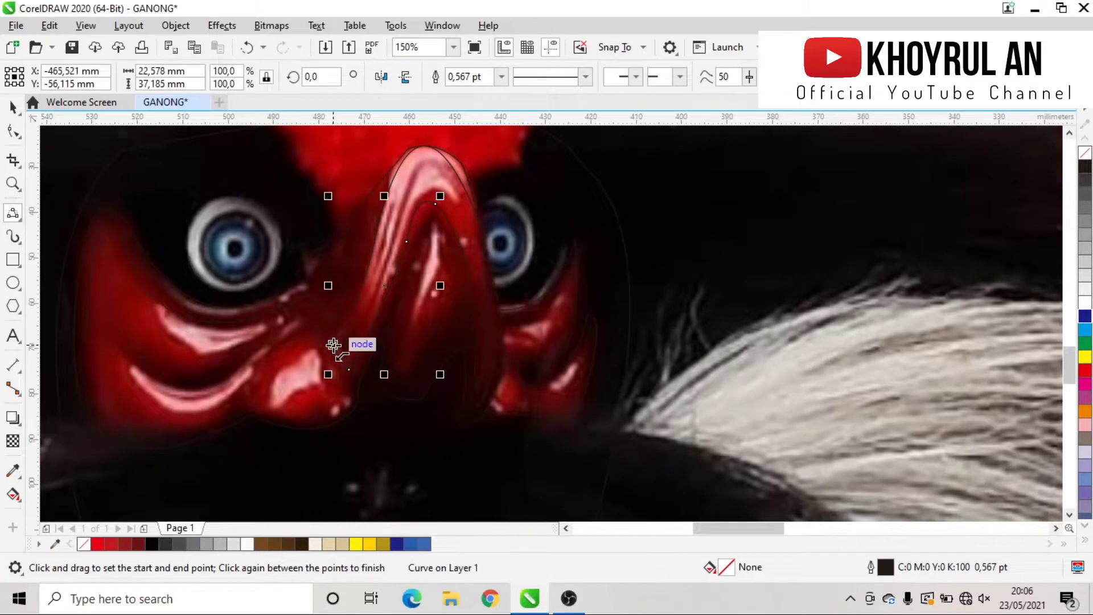
drag(333, 413, 87, 346)
click(88, 320)
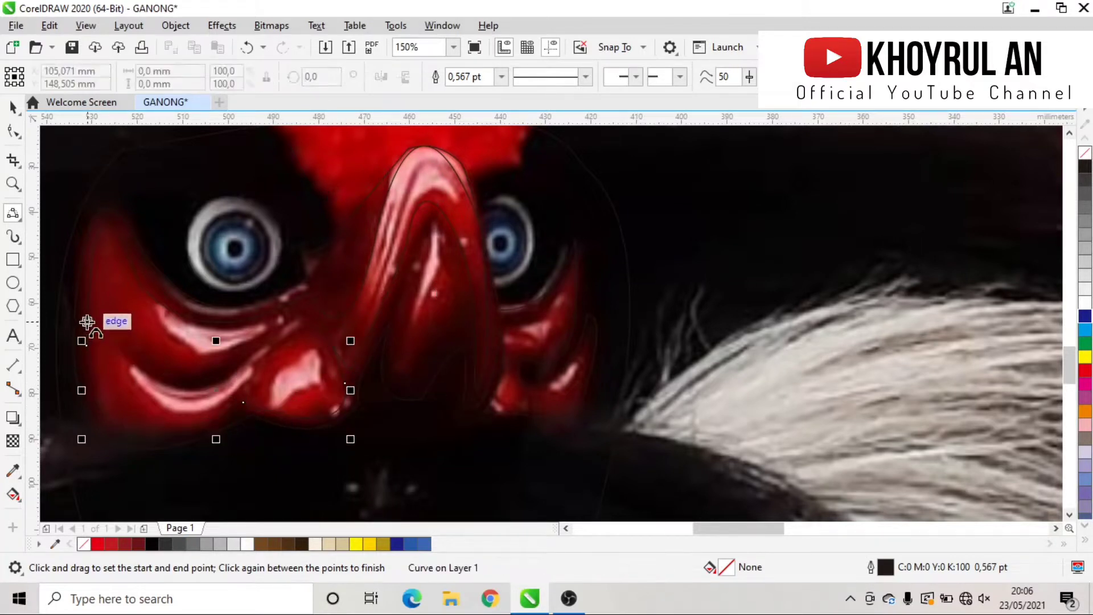
Select the inner red contour's separate curves and combine them into a single curve.
key(space)
shift+click(93, 371)
click(467, 77)
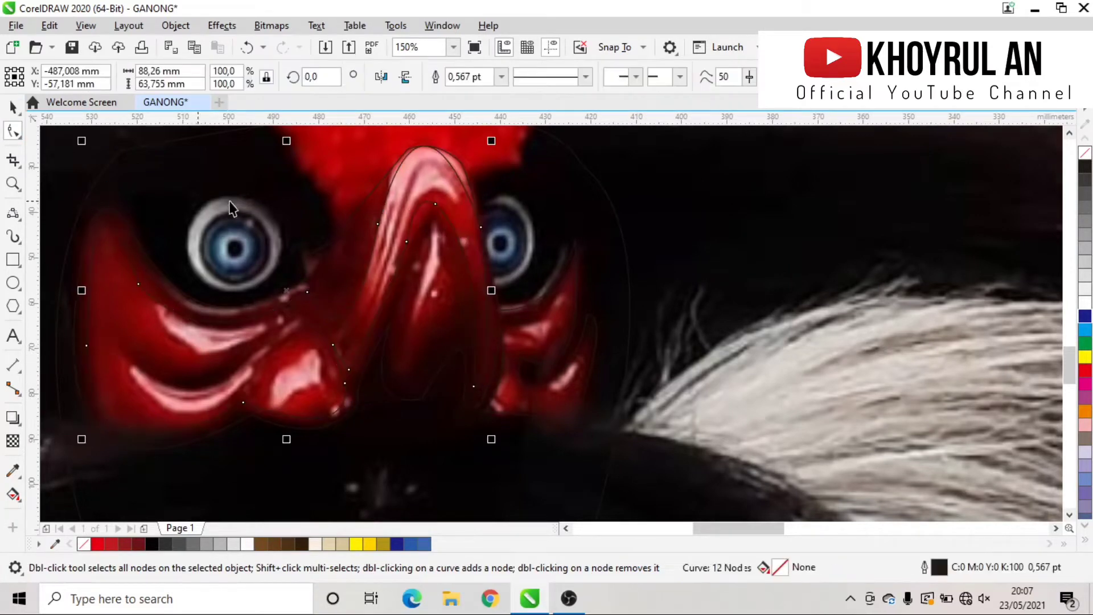
Trace the dark fold on the left cheek as two nested crescents, about 38 mm and 22 mm wide.
scroll(400, 267, up, 2)
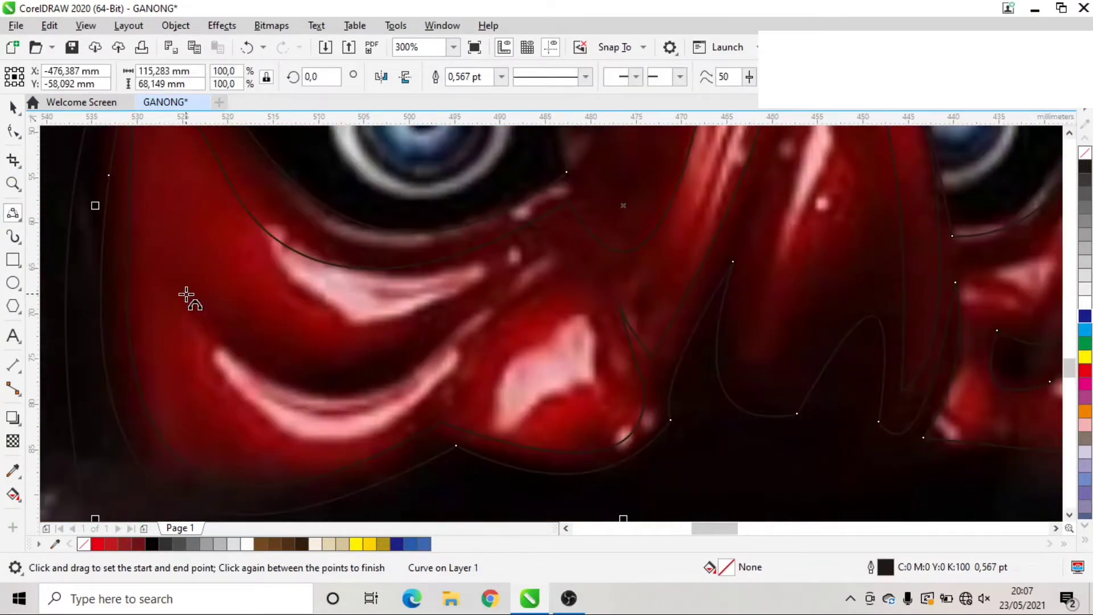
drag(184, 284, 538, 266)
click(339, 360)
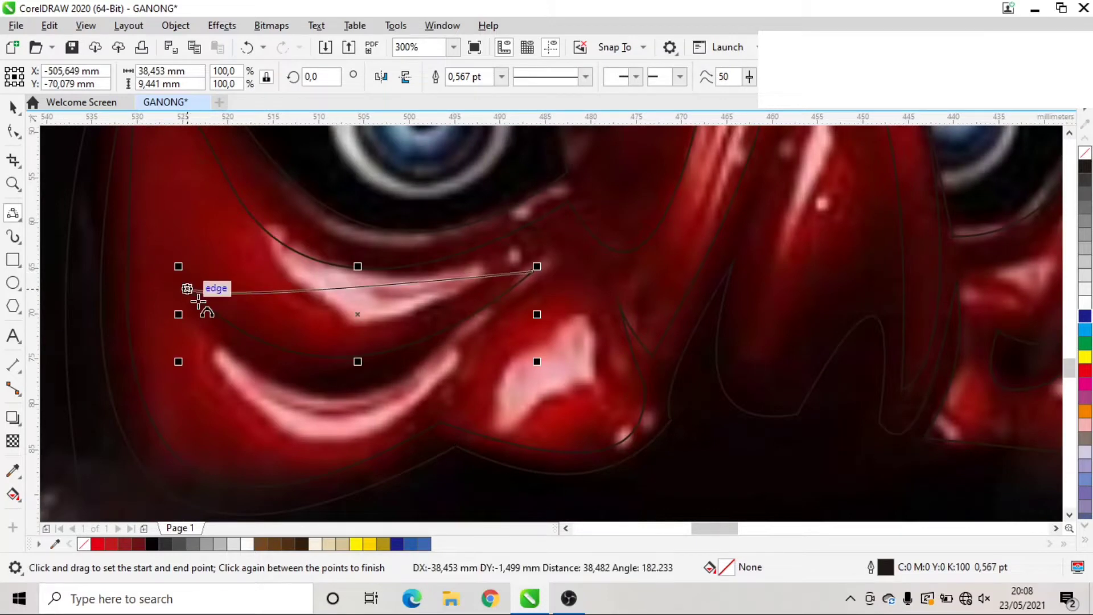
mouse_move(263, 345)
mouse_down()
mouse_move(507, 293)
mouse_move(470, 313)
mouse_up()
click(365, 379)
Trace the pink highlight beneath the left cheek's fold, with an inner crescent about 17 mm wide.
drag(210, 362, 474, 344)
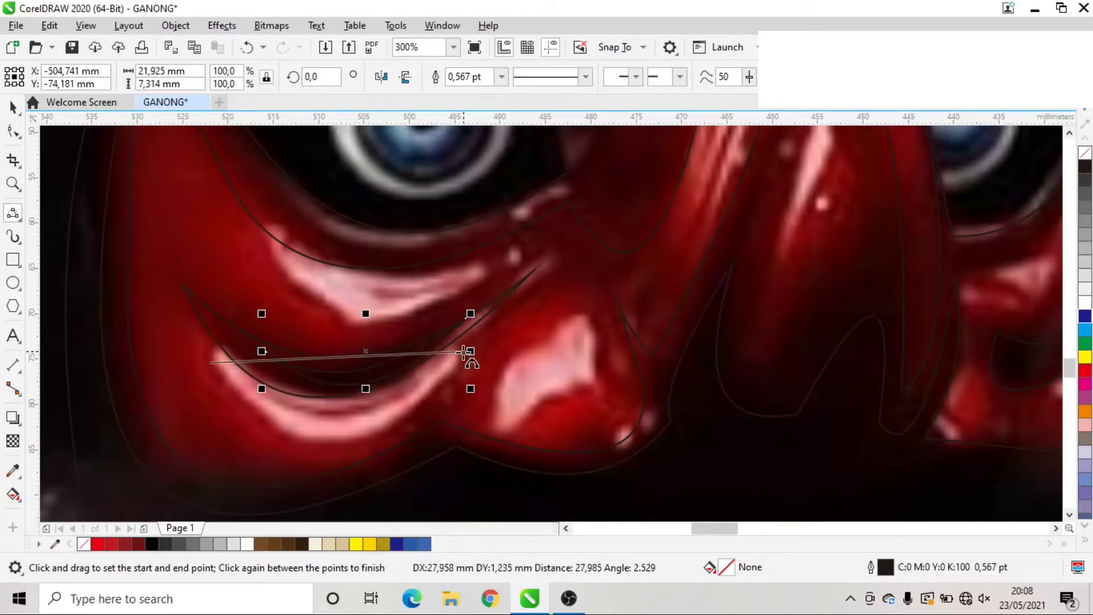
click(356, 452)
mouse_move(422, 368)
mouse_down()
mouse_move(320, 417)
mouse_move(266, 408)
mouse_up()
scroll(267, 409, up, 2)
click(346, 428)
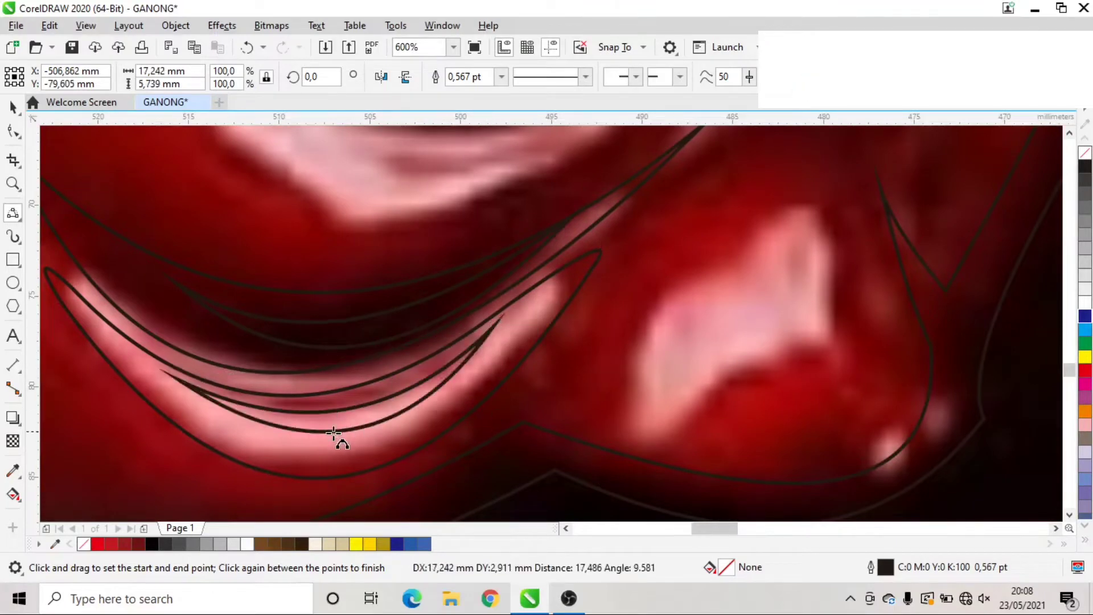
Trace the pink highlight patch on the cheek bulge left of the nose, about 12 mm wide and 13 mm high.
scroll(336, 442, down, 1)
drag(515, 368, 476, 319)
click(507, 300)
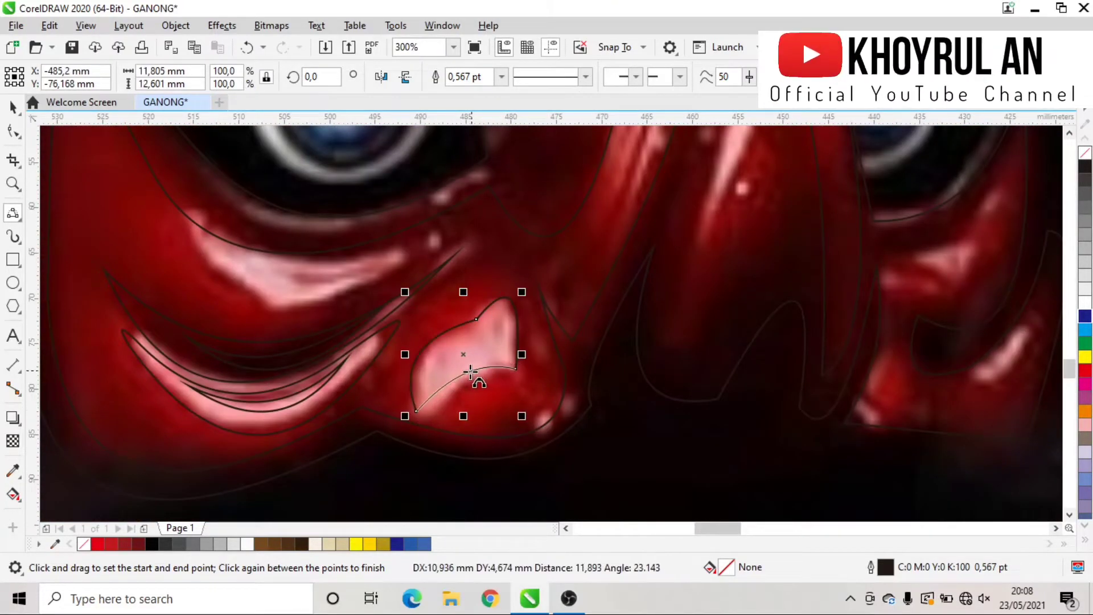
Trace the highlight beneath the left eye socket with a crescent about 29 mm wide and an inner one about 19 mm wide.
scroll(292, 329, up, 1)
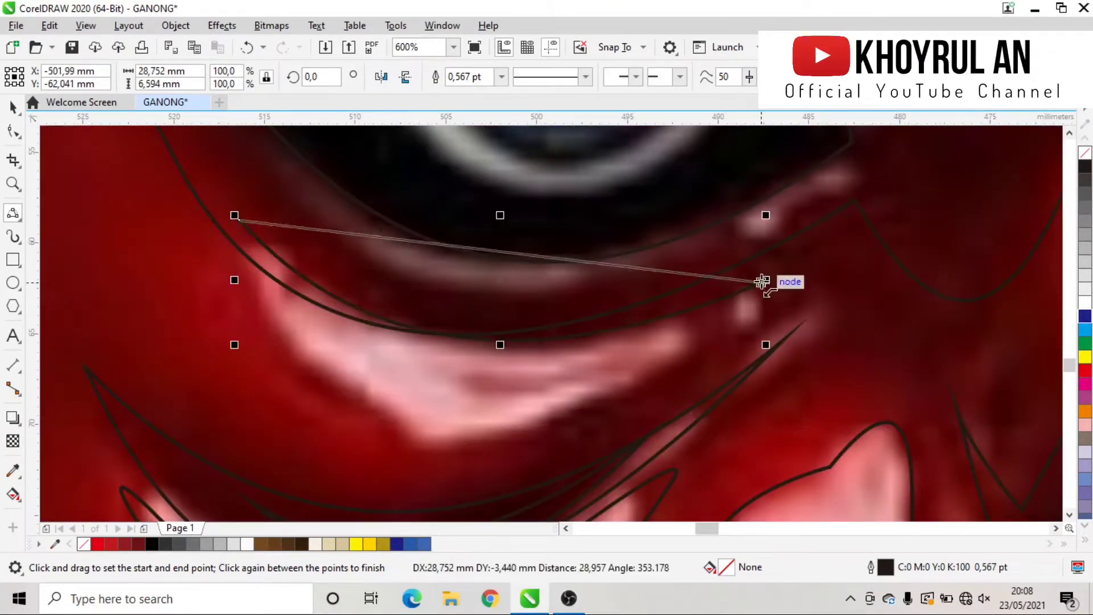
click(647, 370)
drag(643, 342, 290, 287)
click(467, 373)
Trace the outer pink highlight over the nose tip and down its left side, about 24 mm wide and 35 mm high.
scroll(465, 382, down, 2)
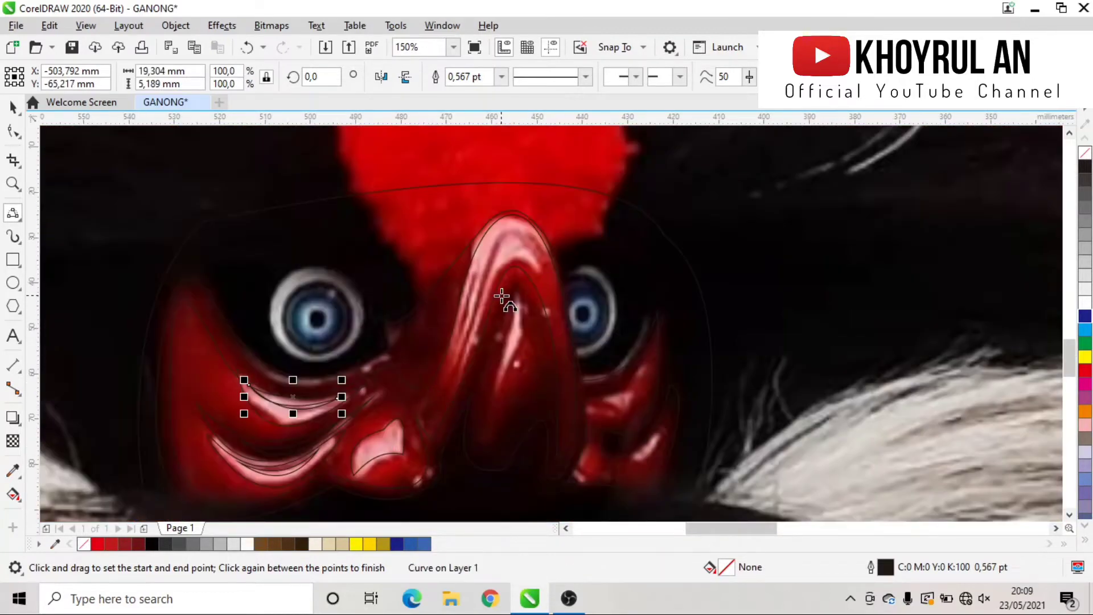
scroll(500, 297, up, 1)
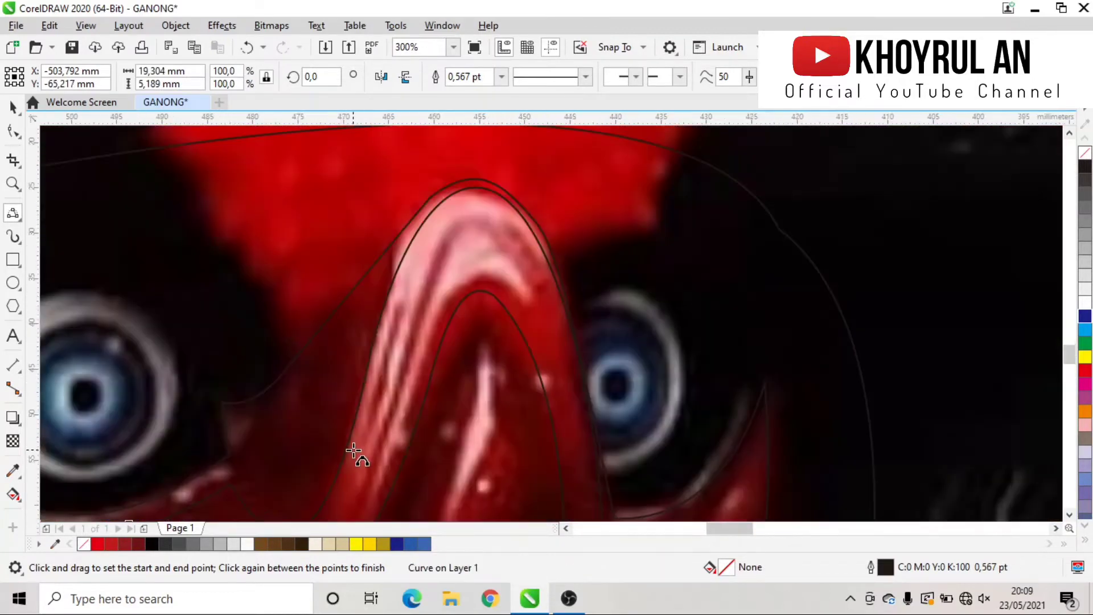
click(508, 207)
drag(569, 317, 425, 302)
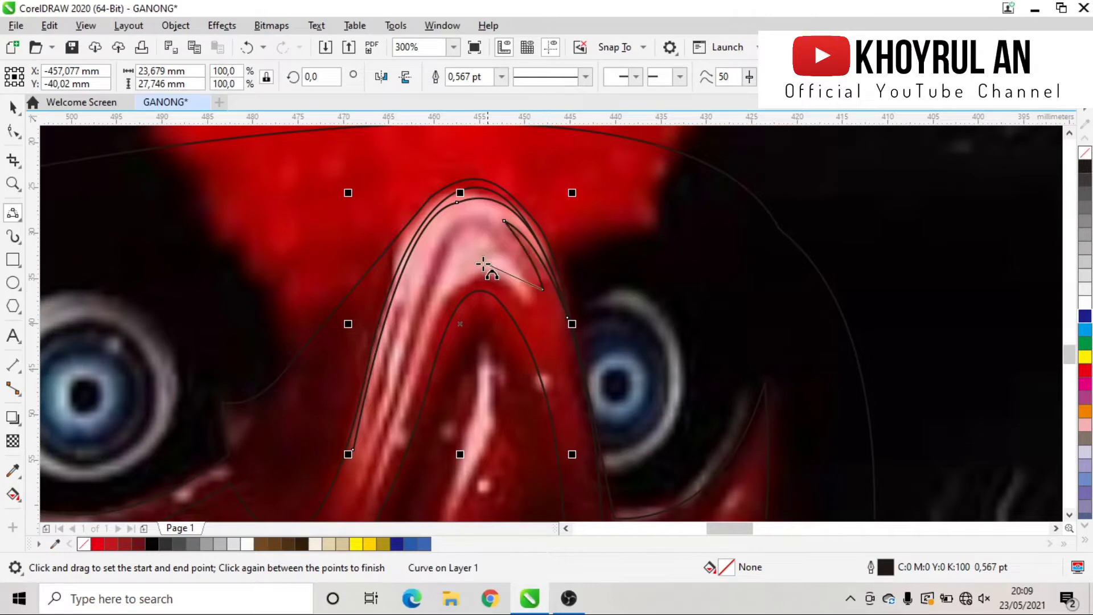
drag(423, 294, 349, 519)
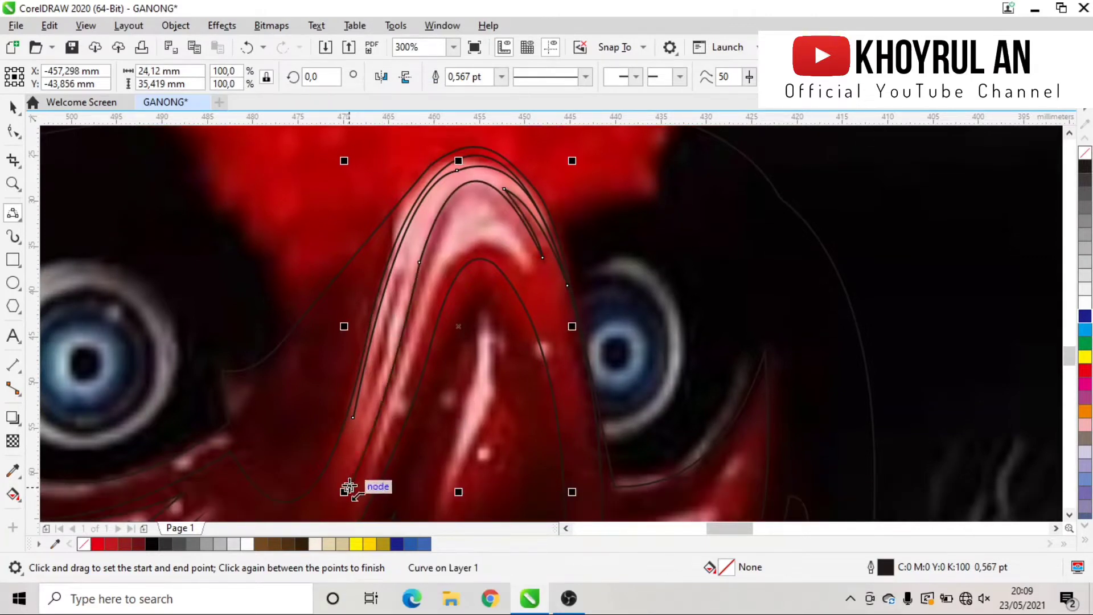
Trace the inner pink highlight under the nose tip and down its left side, about 19 mm wide and 29 mm high.
scroll(497, 267, up, 1)
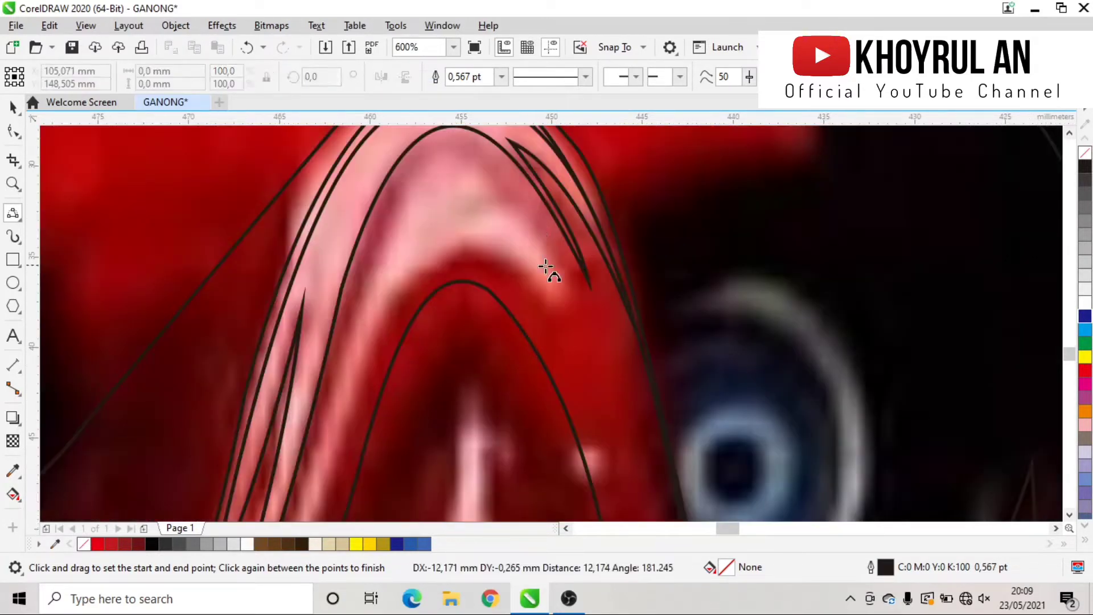
click(558, 300)
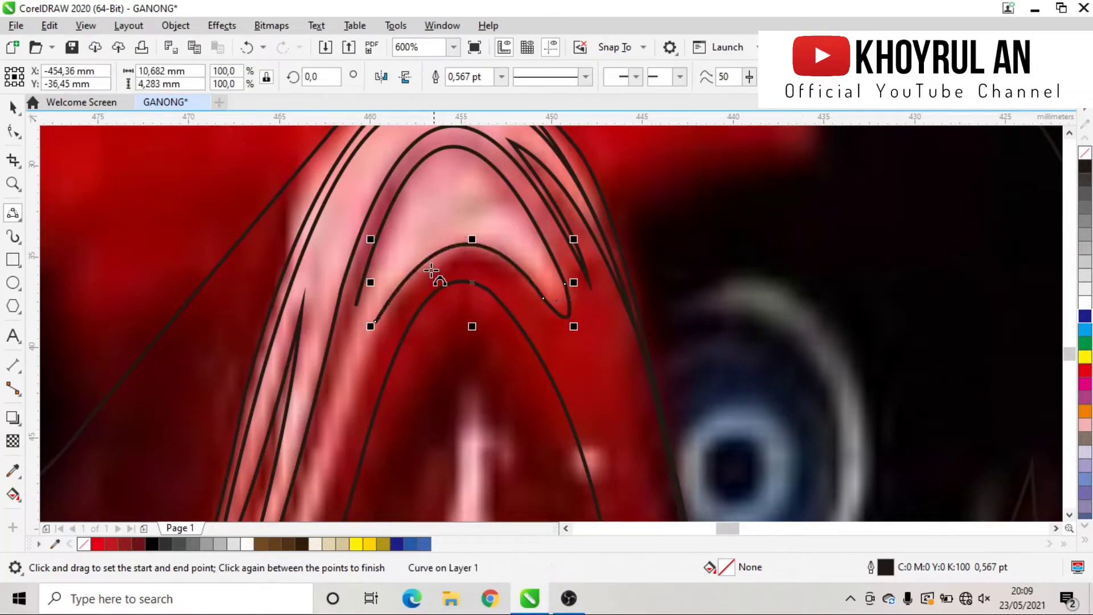
scroll(398, 300, down, 1)
drag(305, 499, 411, 254)
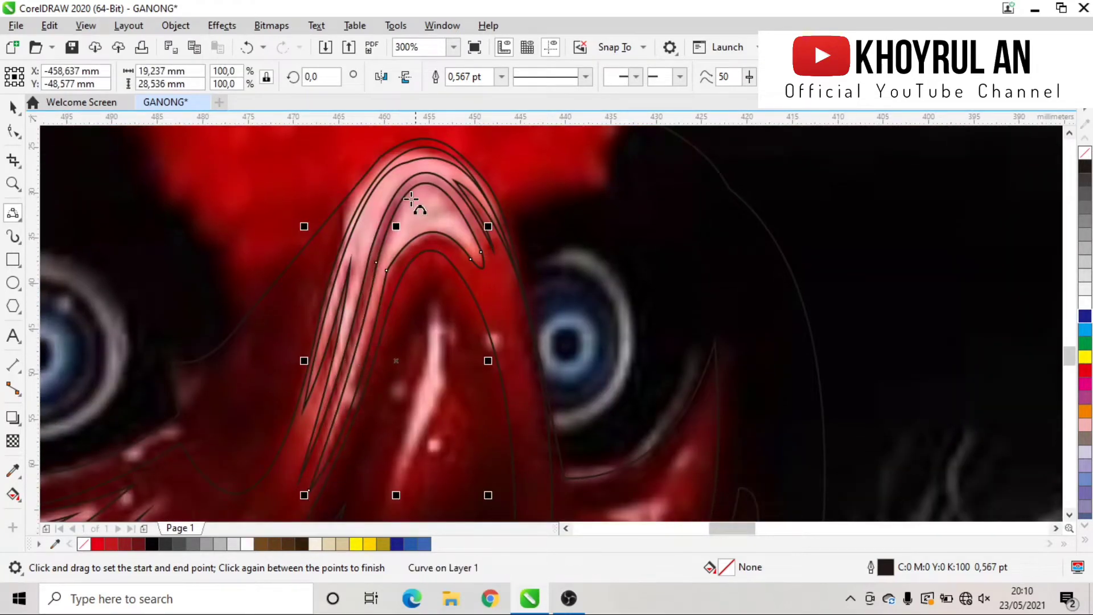
Adjust the nodes of the nose's inner and outer highlight curves to smooth their outlines.
key(space)
scroll(446, 197, up, 1)
key(F10)
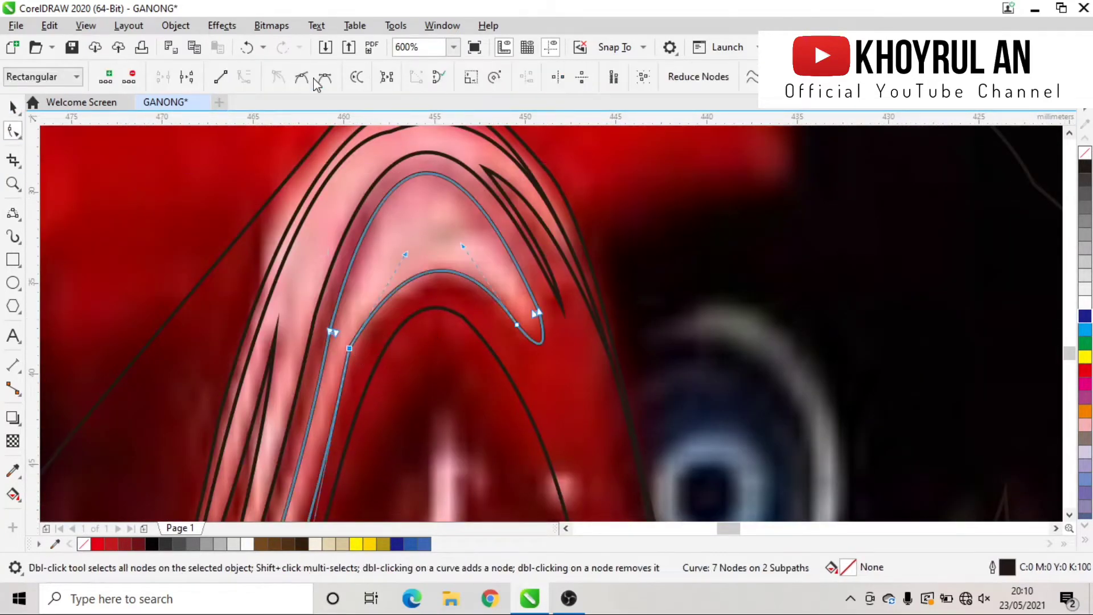
scroll(498, 340, down, 1)
click(507, 348)
scroll(507, 348, up, 1)
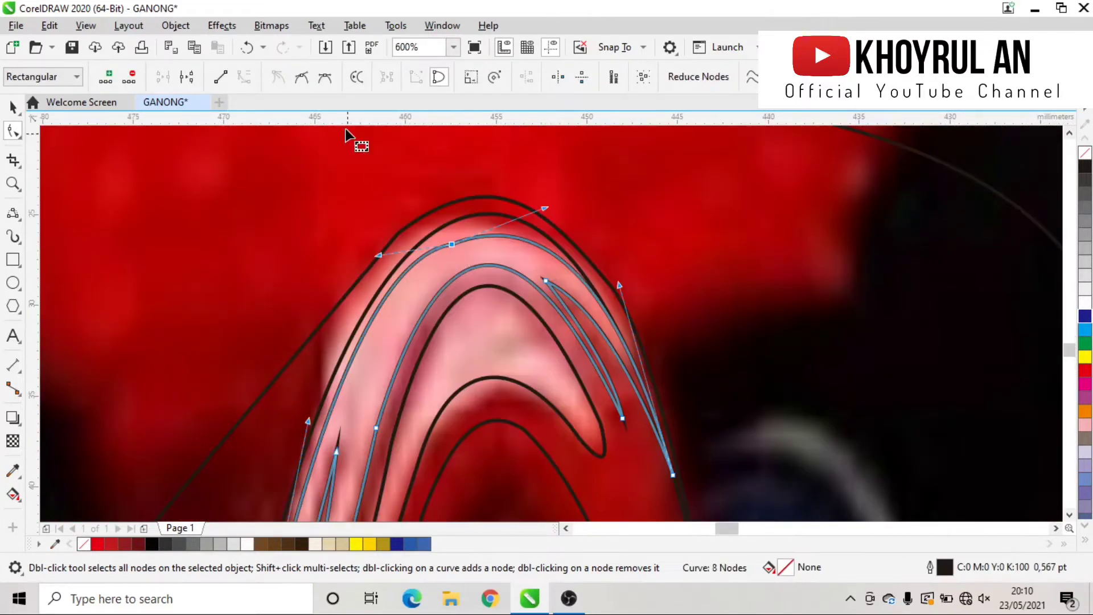
click(452, 230)
Trace the nose front's inner area, about 15 mm wide, and its slender central highlight edge, about 7 mm wide and 24 mm high.
scroll(468, 427, down, 2)
scroll(292, 428, up, 1)
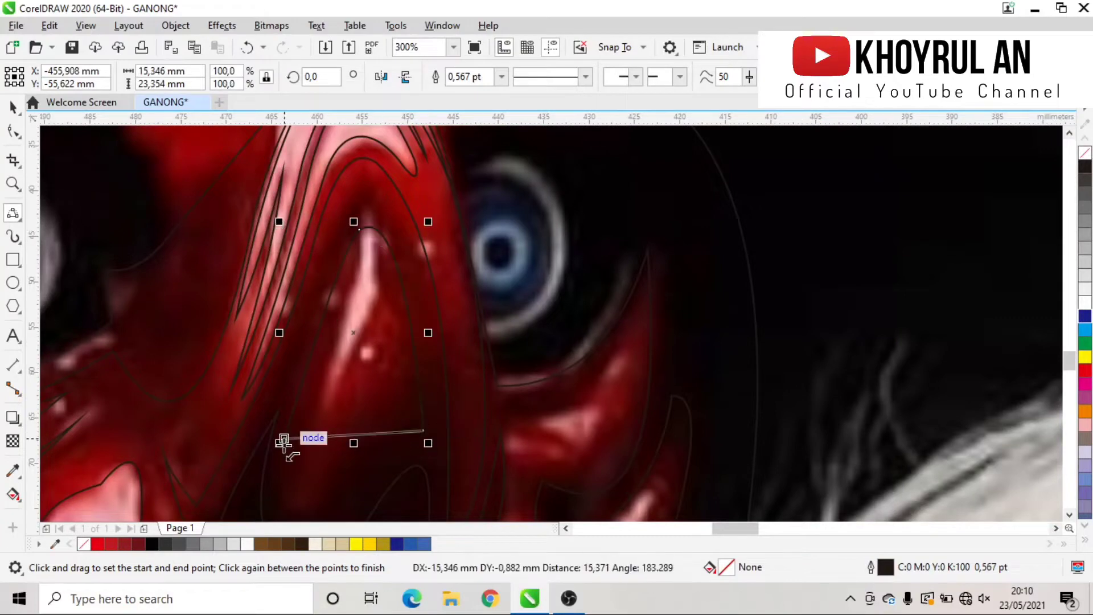
click(300, 446)
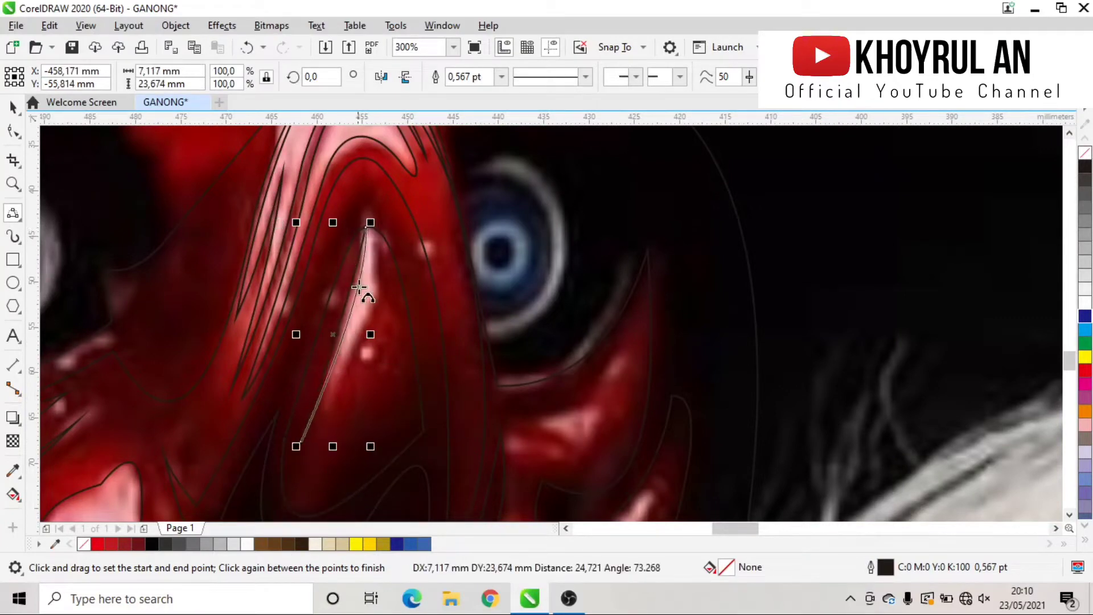
click(359, 288)
scroll(362, 284, down, 1)
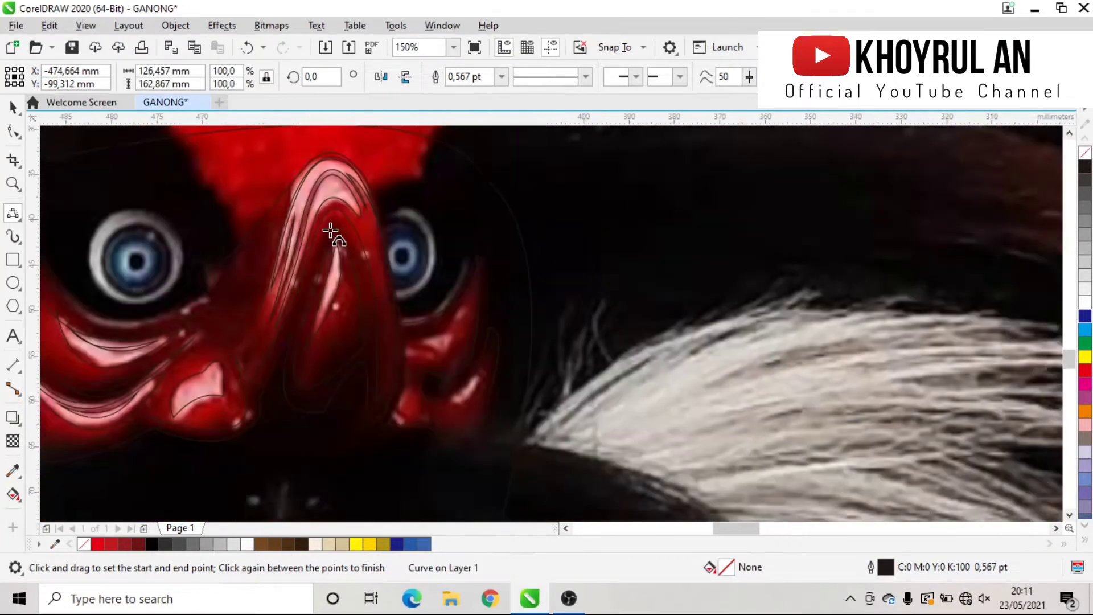
Trace an inner curve over the dark red front of the nose, about 14 mm wide and 18 mm high.
scroll(329, 237, up, 1)
drag(343, 207, 268, 378)
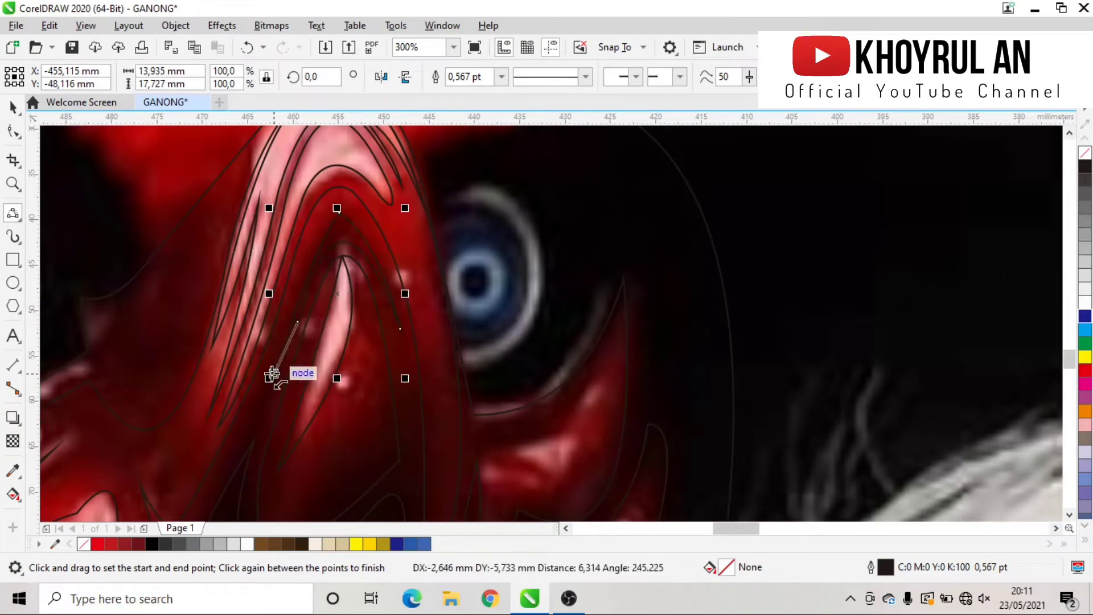
click(272, 374)
Trace the red area below the right eye, about 15 mm wide, and the triangular pink highlight inside it.
scroll(272, 373, down, 1)
scroll(447, 234, up, 1)
click(446, 230)
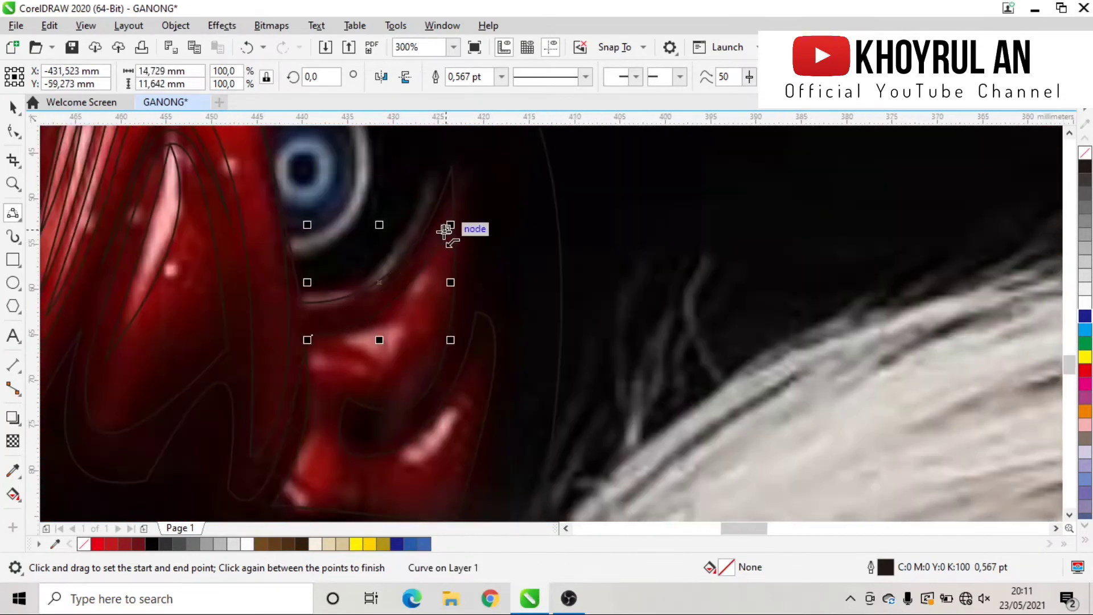
click(408, 391)
drag(340, 386, 315, 335)
click(345, 353)
mouse_move(337, 374)
mouse_down()
mouse_move(383, 354)
mouse_move(436, 275)
mouse_up()
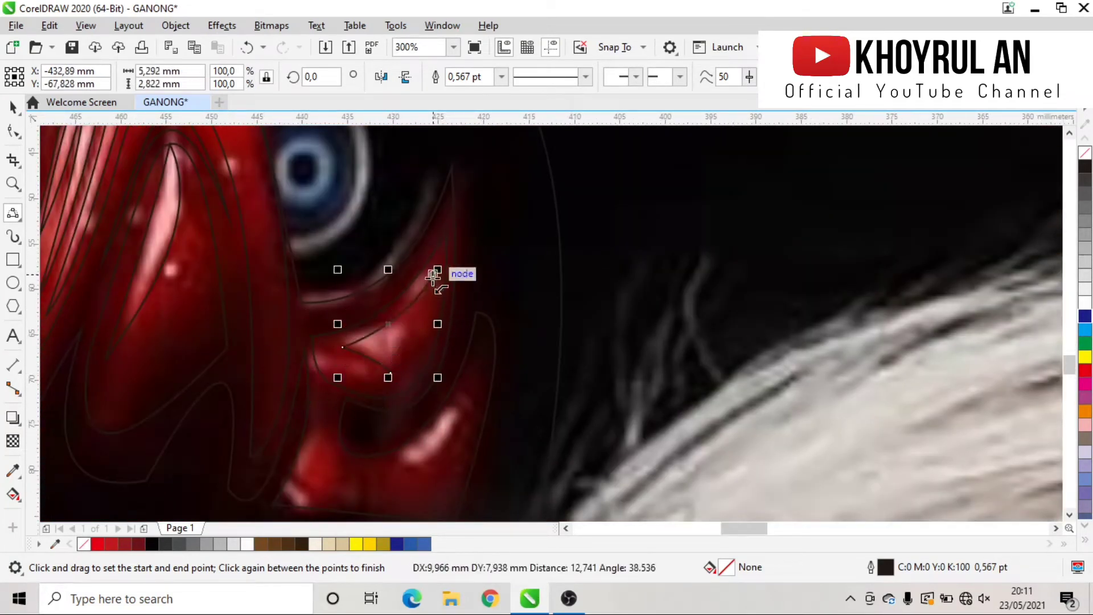
click(393, 319)
Trace the small red patch at the lower inner corner of the right cheek and the tiny pink highlight beside it.
scroll(307, 361, down, 1)
scroll(325, 403, up, 1)
click(324, 385)
mouse_move(281, 405)
mouse_down()
mouse_move(307, 432)
mouse_move(278, 421)
mouse_up()
scroll(266, 384, up, 1)
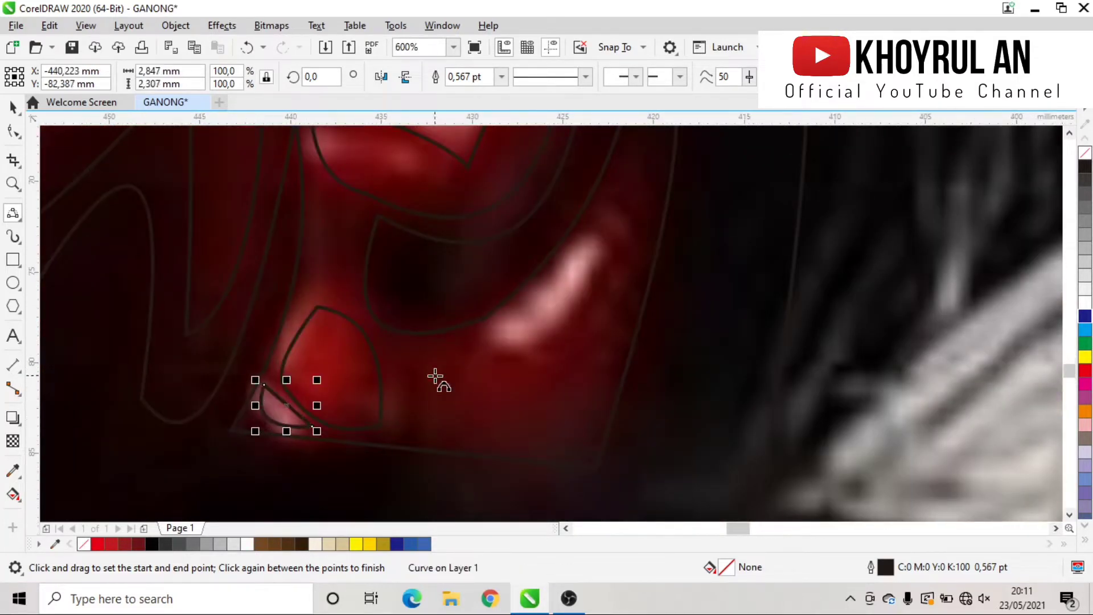
Trace the slanted pink highlight on the lower right cheek fold as a closed crescent.
scroll(435, 377, down, 1)
scroll(515, 344, up, 1)
mouse_move(404, 365)
mouse_down()
mouse_move(511, 263)
mouse_move(485, 347)
mouse_up()
click(518, 281)
click(419, 387)
Trace the red fold around the lower right cheek highlight, about 11 mm wide and 13 mm high.
scroll(463, 418, down, 1)
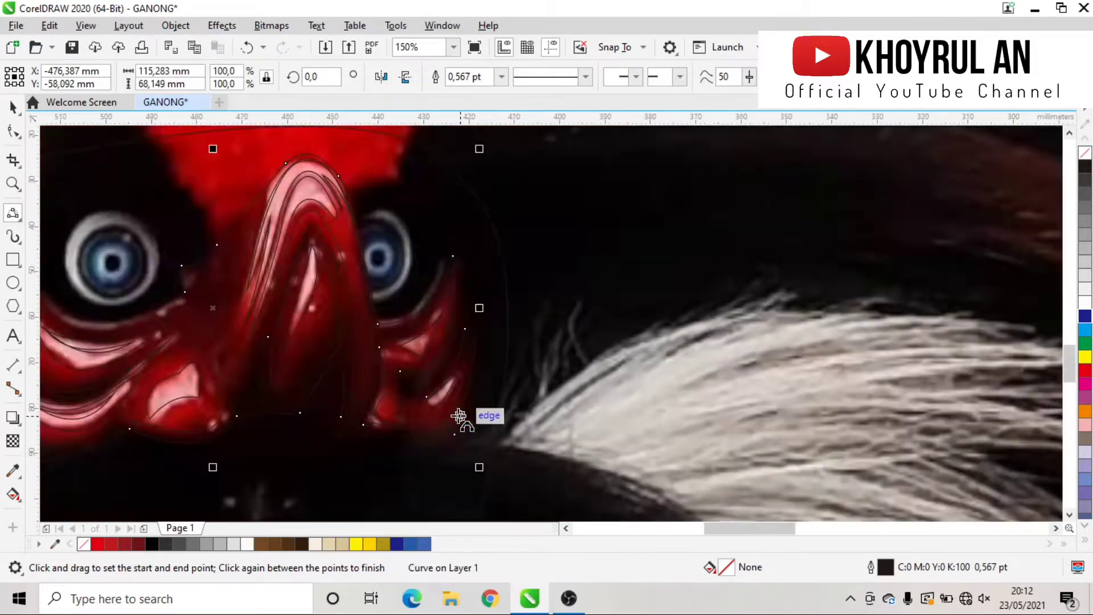
scroll(293, 441, up, 1)
mouse_move(474, 268)
mouse_down()
mouse_move(476, 427)
mouse_move(435, 491)
mouse_up()
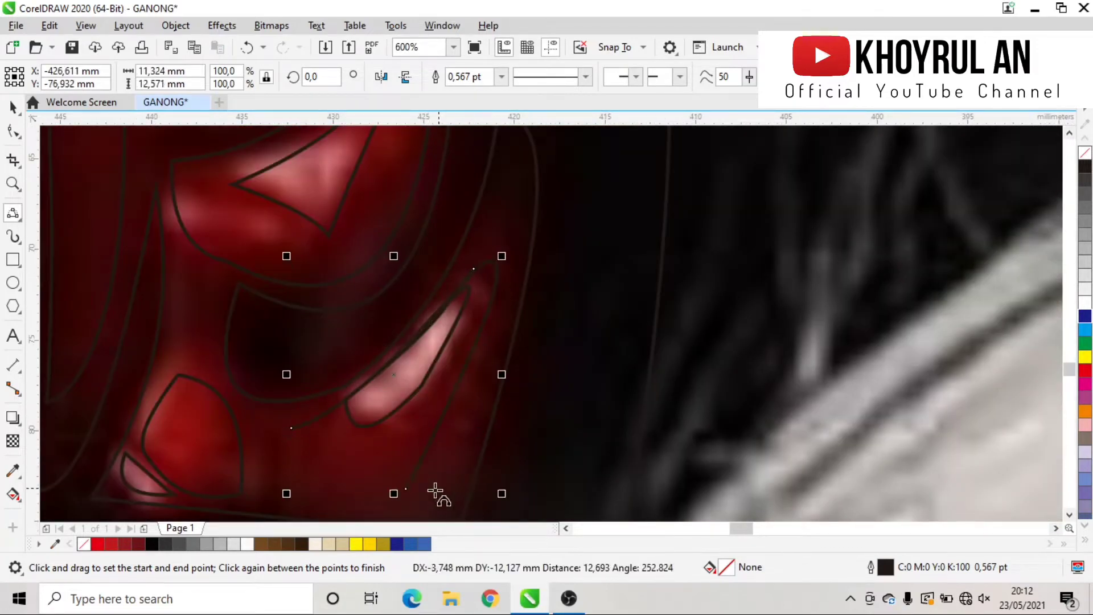
click(317, 496)
scroll(429, 419, down, 3)
Trace the rounded red patch around the pink highlight left of the nose, about 16 mm wide and 15 mm high.
scroll(427, 360, up, 3)
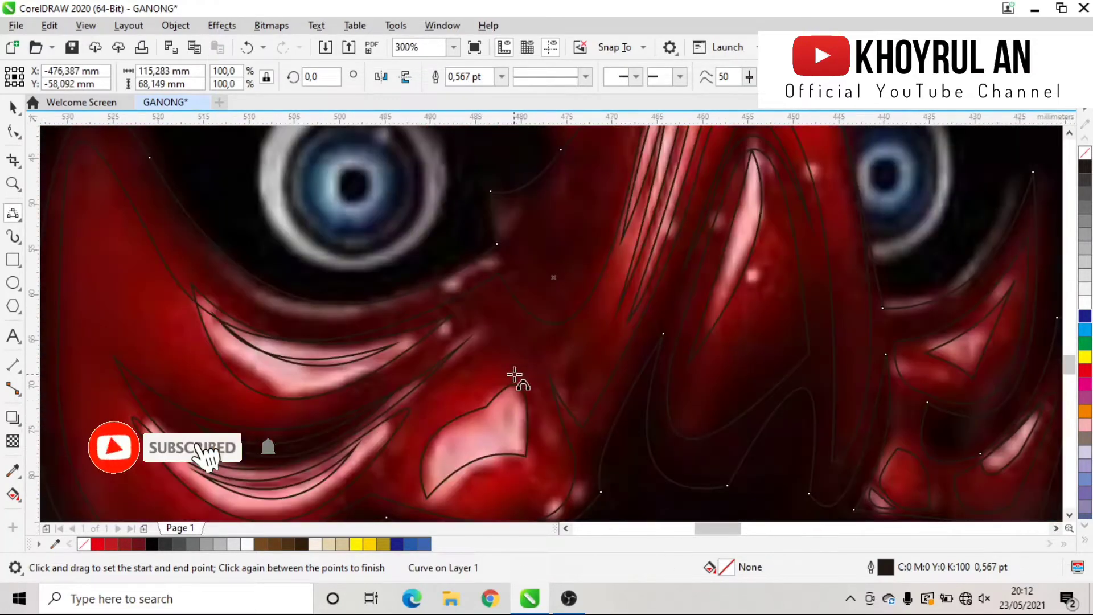
drag(510, 364, 438, 506)
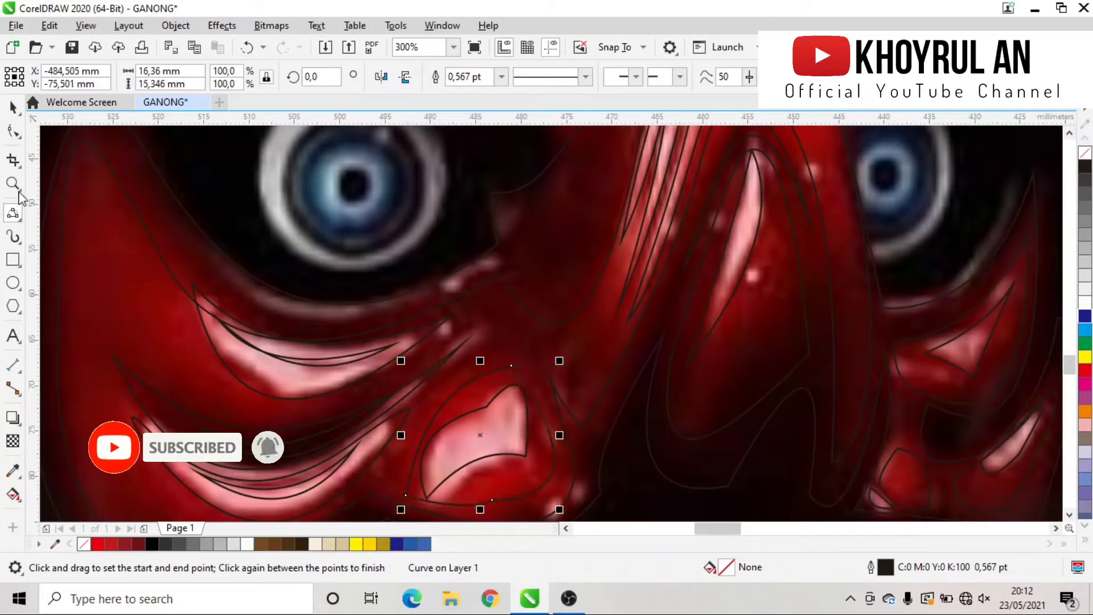
scroll(493, 500, down, 2)
Trace the small reddish patch at the inner corner of the left eye.
scroll(484, 349, up, 2)
mouse_move(419, 355)
mouse_down()
mouse_move(134, 362)
mouse_move(420, 356)
mouse_move(436, 296)
mouse_up()
click(134, 349)
click(496, 371)
scroll(449, 330, up, 2)
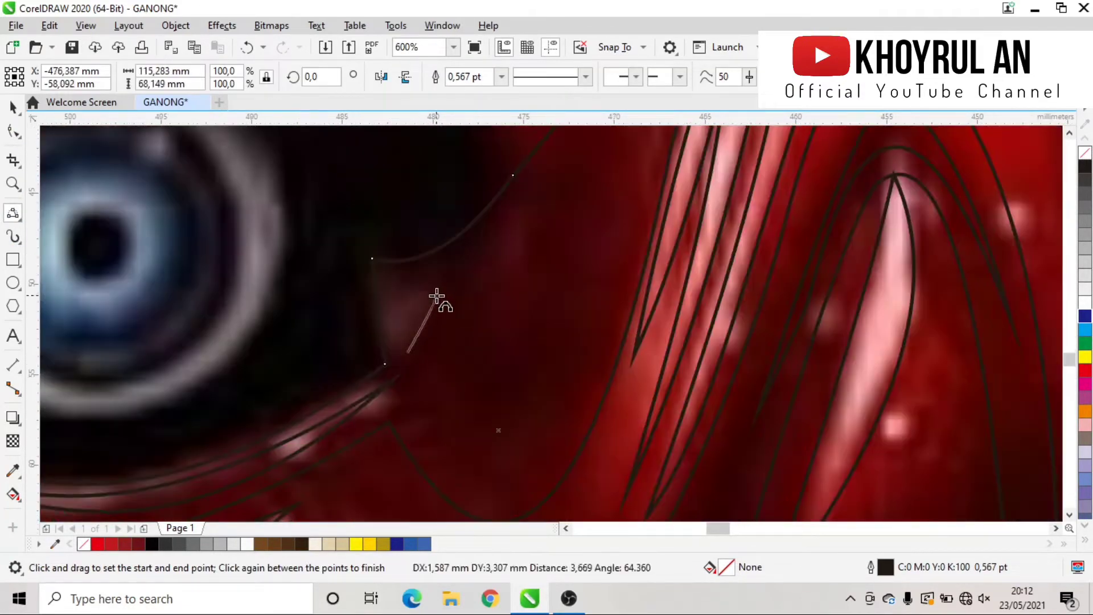
click(395, 298)
Trace the thin crescent rim beneath the right eye, about 14 mm wide and 13 mm high.
scroll(654, 312, right, 5)
drag(664, 187, 397, 431)
click(569, 364)
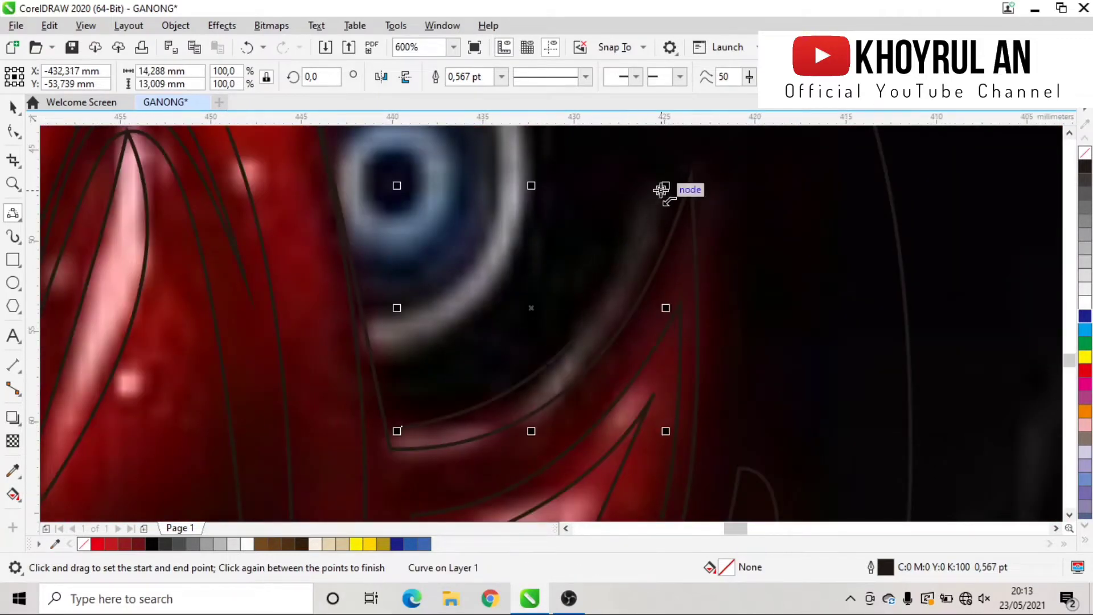
scroll(666, 342, down, 4)
Draw a circle around the left eye's white rim and fit it to a diameter of about 21 mm.
scroll(366, 285, up, 3)
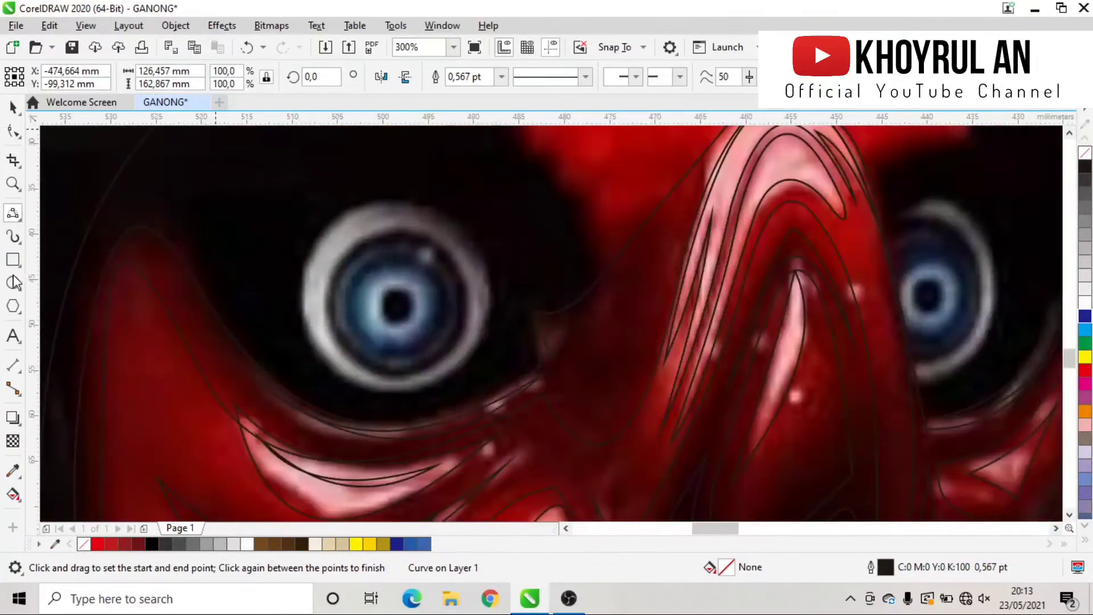
click(14, 281)
drag(296, 213, 500, 402)
drag(288, 403, 294, 400)
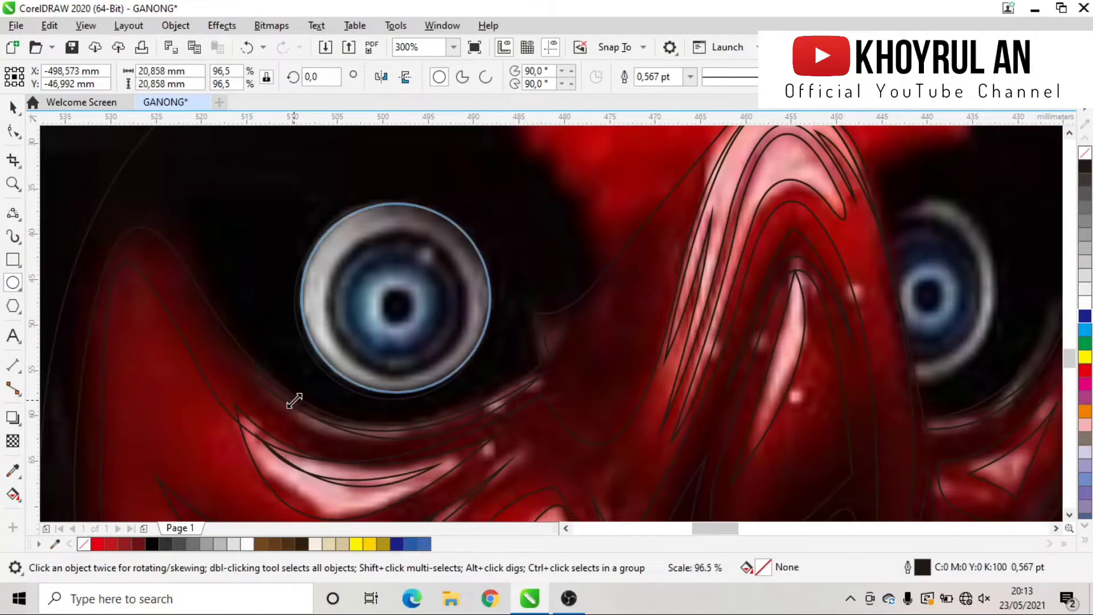
Add smaller circle copies for the left eye's iris rings and pupil, down to a diameter of about 4 mm.
scroll(539, 398, up, 2)
scroll(570, 416, down, 2)
drag(586, 439, 578, 415)
scroll(463, 310, up, 2)
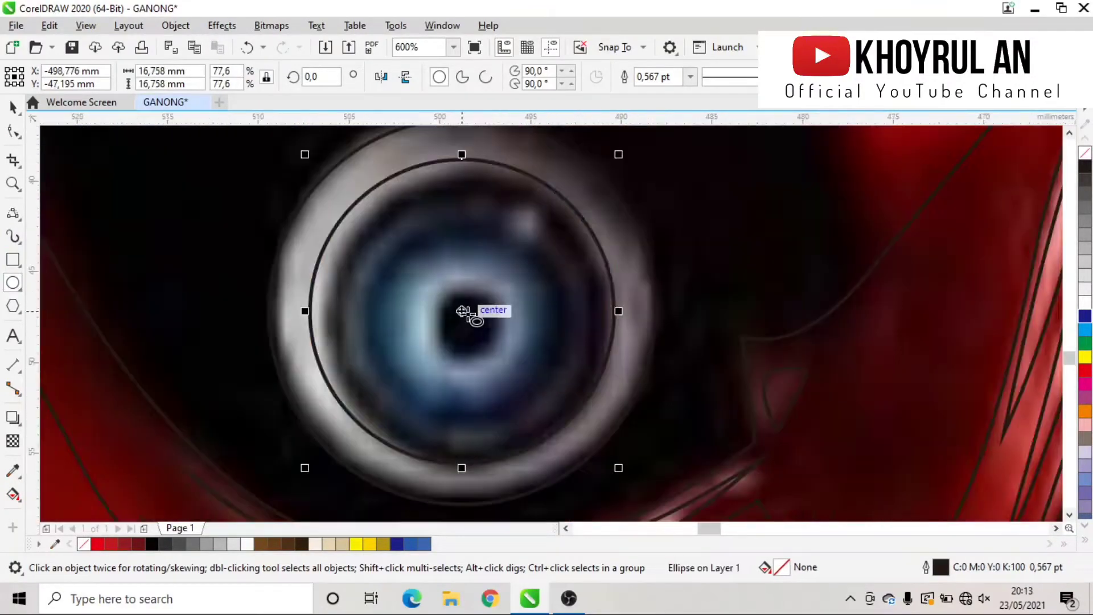
drag(620, 471, 470, 326)
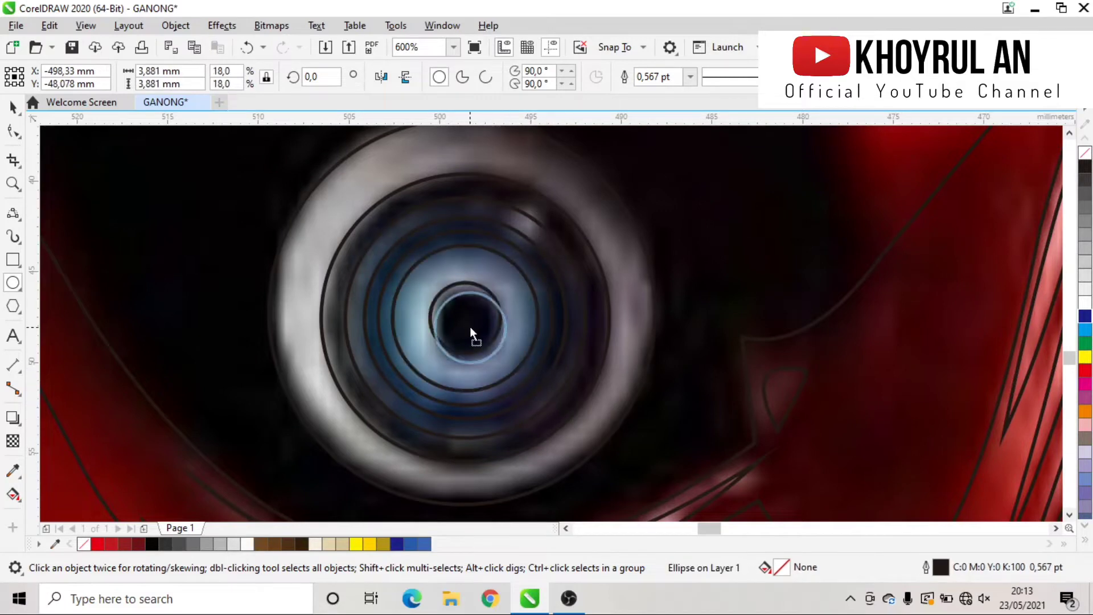
scroll(469, 326, up, 2)
Select the left eye's seven circles and duplicate them onto the right eye.
key(space)
scroll(529, 285, down, 2)
key(ctrl+a)
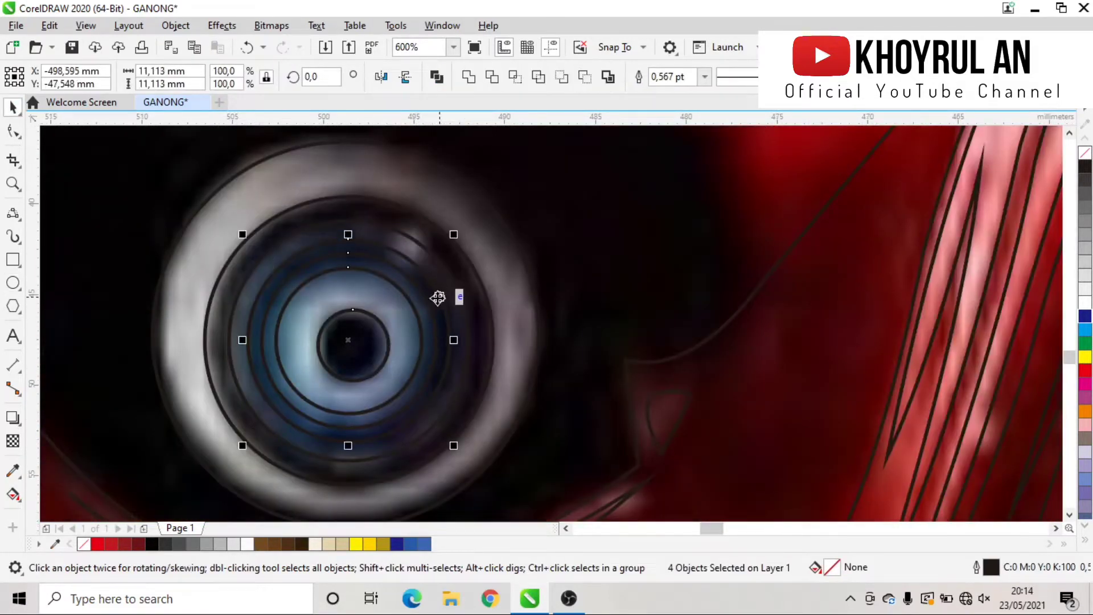
scroll(521, 252, down, 3)
drag(354, 285, 622, 286)
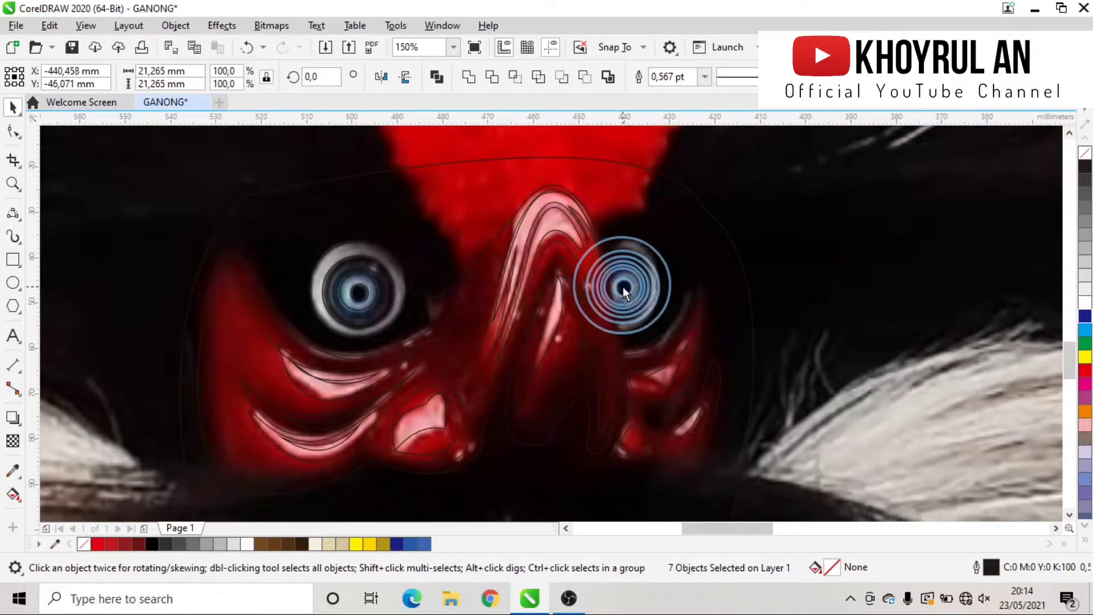
Reposition the copied circles individually so the rings match the right eye's rim, iris and pupil.
scroll(716, 259, up, 3)
drag(716, 259, 622, 277)
right_click(586, 252)
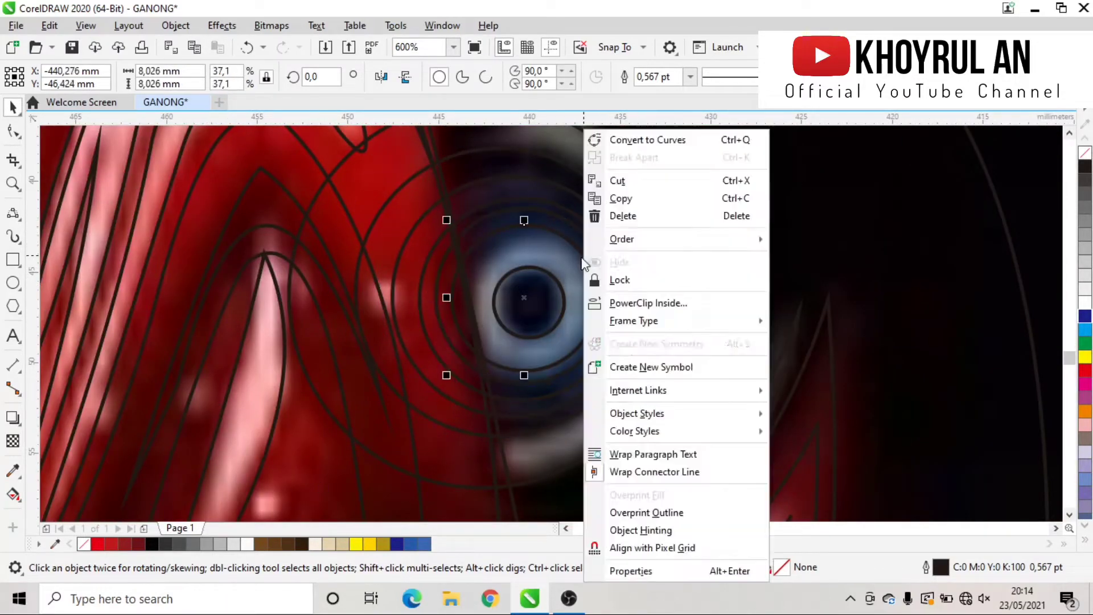
mouse_move(658, 244)
click(801, 209)
scroll(557, 278, down, 2)
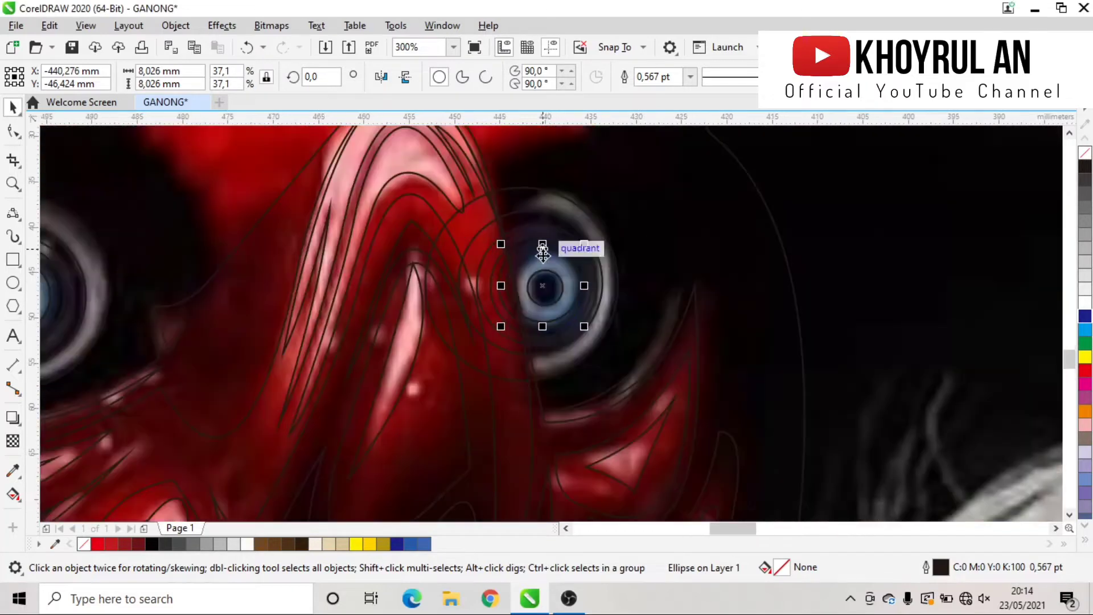
scroll(536, 192, up, 2)
scroll(532, 250, down, 1)
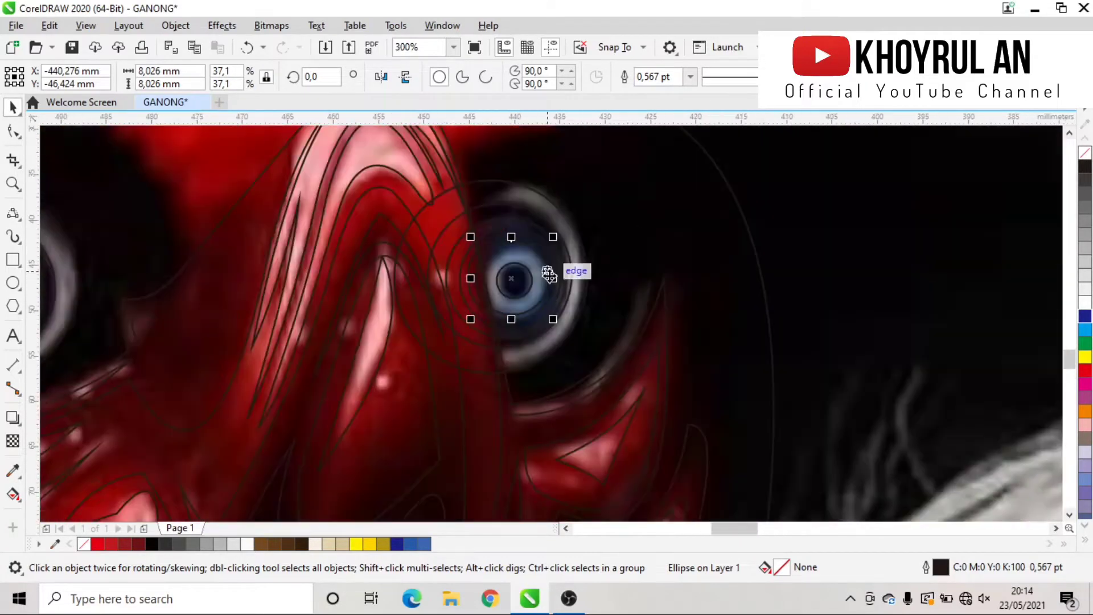
scroll(508, 188, up, 1)
Group the seven right-eye circles and move the group behind the nose shapes in the stacking order.
shift+click(515, 212)
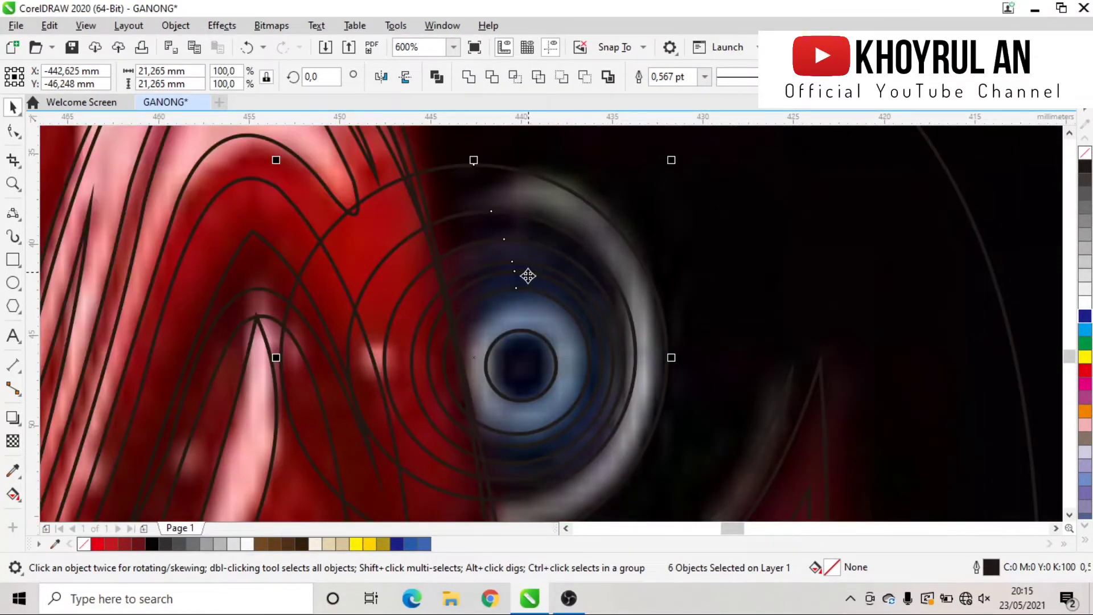
right_click(532, 281)
click(570, 198)
scroll(470, 221, down, 1)
key(F5)
mouse_move(434, 170)
mouse_down()
mouse_move(461, 379)
mouse_move(488, 390)
mouse_up()
key(space)
right_click(515, 298)
click(743, 355)
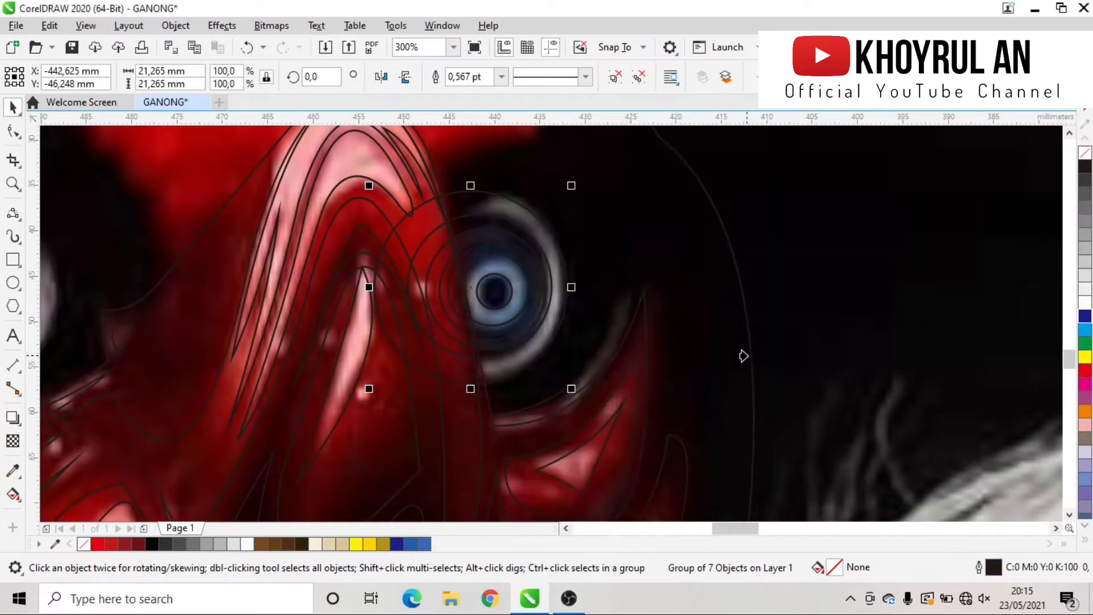
Draw two nested circles over the red forehead ball, the outer one about 67 mm in diameter.
scroll(493, 287, down, 1)
scroll(527, 254, up, 3)
key(F7)
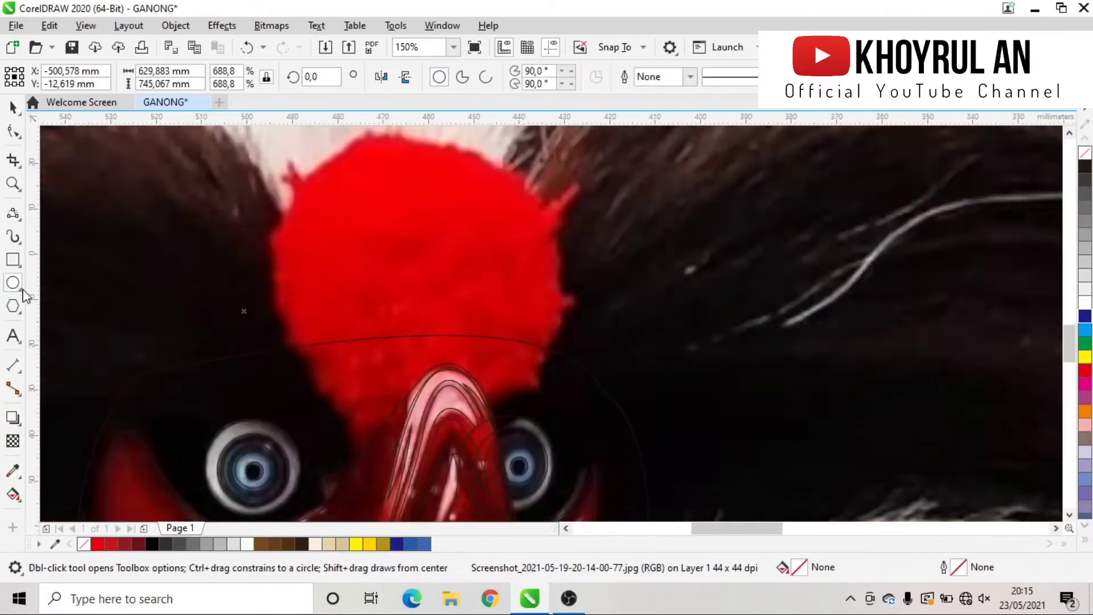
drag(367, 229, 573, 439)
drag(298, 197, 538, 438)
Select both forehead circles and change their stacking order.
key(space)
shift+click(494, 159)
right_click(470, 134)
click(707, 396)
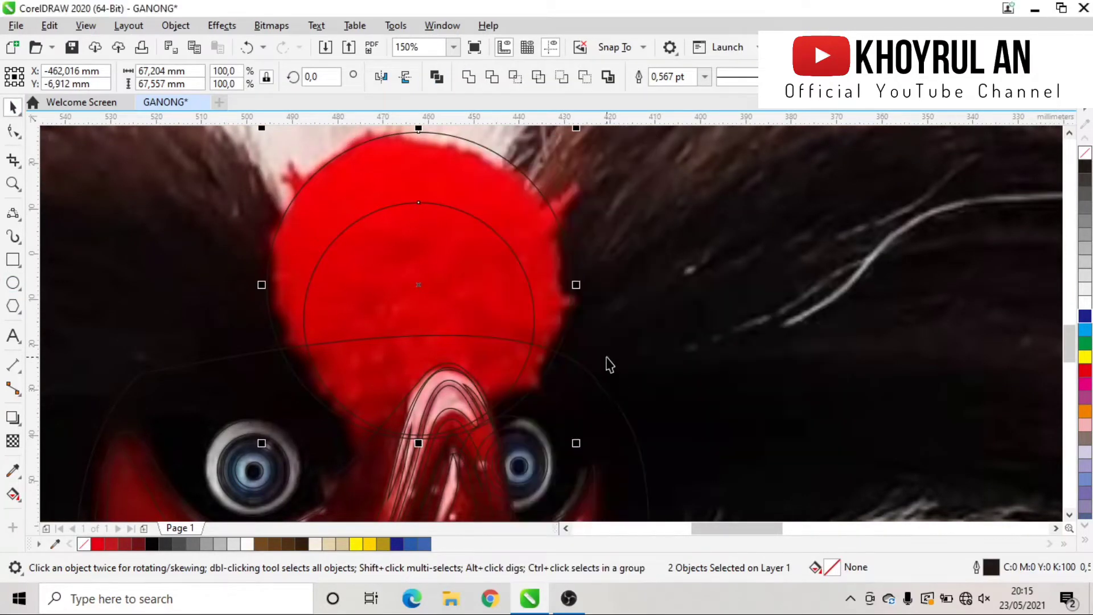
scroll(475, 389, down, 1)
scroll(476, 393, up, 1)
scroll(410, 404, up, 1)
scroll(285, 313, down, 2)
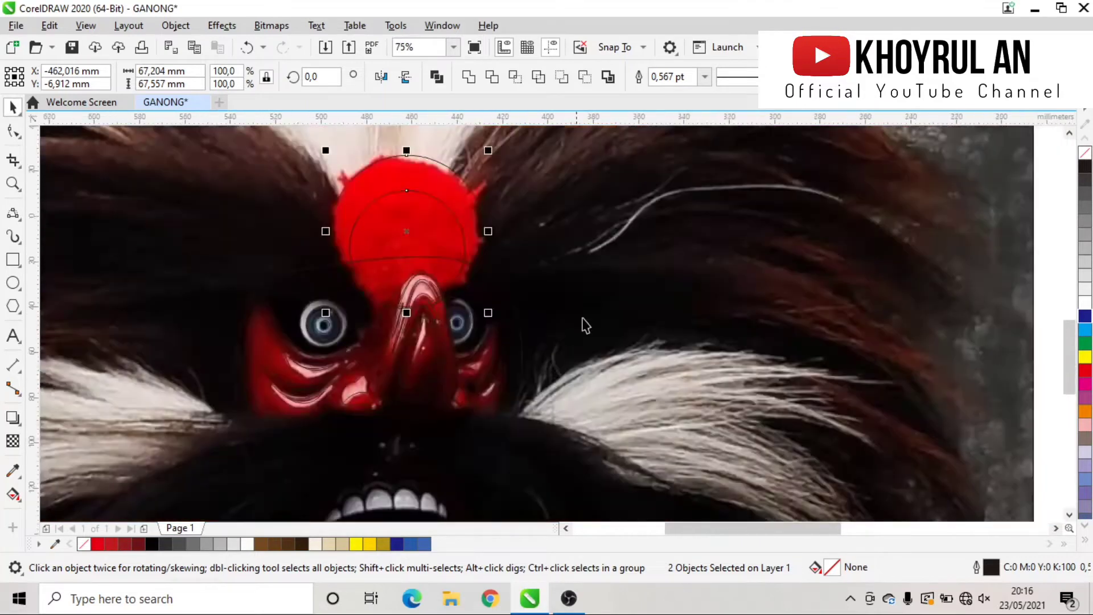
click(580, 323)
Try filling the face outline black and the red face curves with dark red shades.
scroll(342, 296, up, 2)
scroll(293, 312, down, 1)
key(Tab)
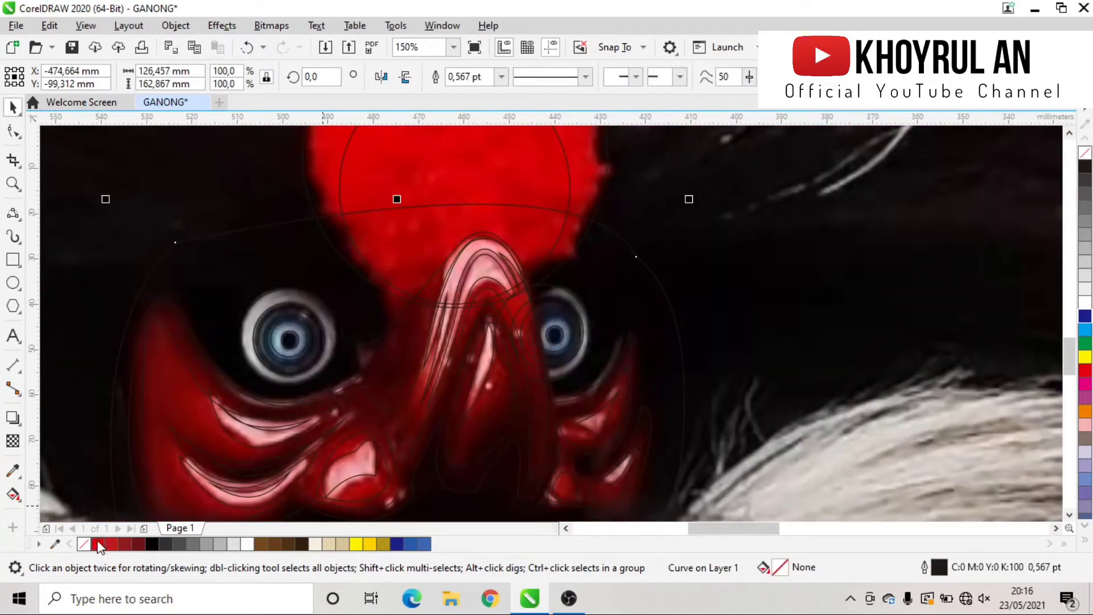
click(138, 544)
click(152, 544)
key(Tab)
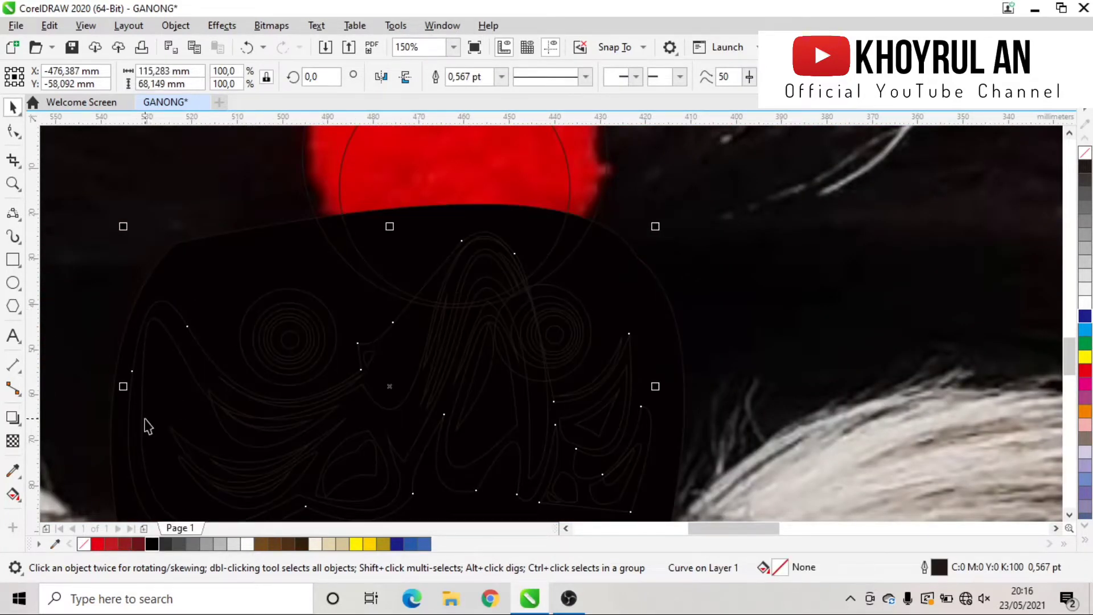
key(Tab)
click(138, 543)
click(125, 544)
scroll(308, 382, up, 2)
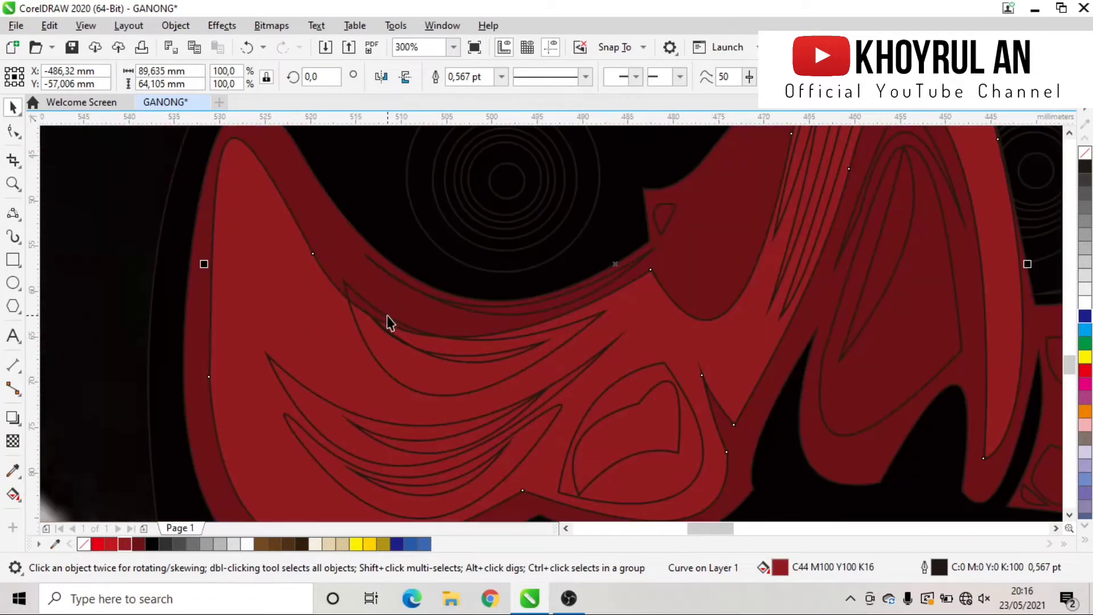
Undo the black and dark red fills of the face shapes.
scroll(365, 350, up, 2)
key(ctrl+z)
key(ctrl+z)
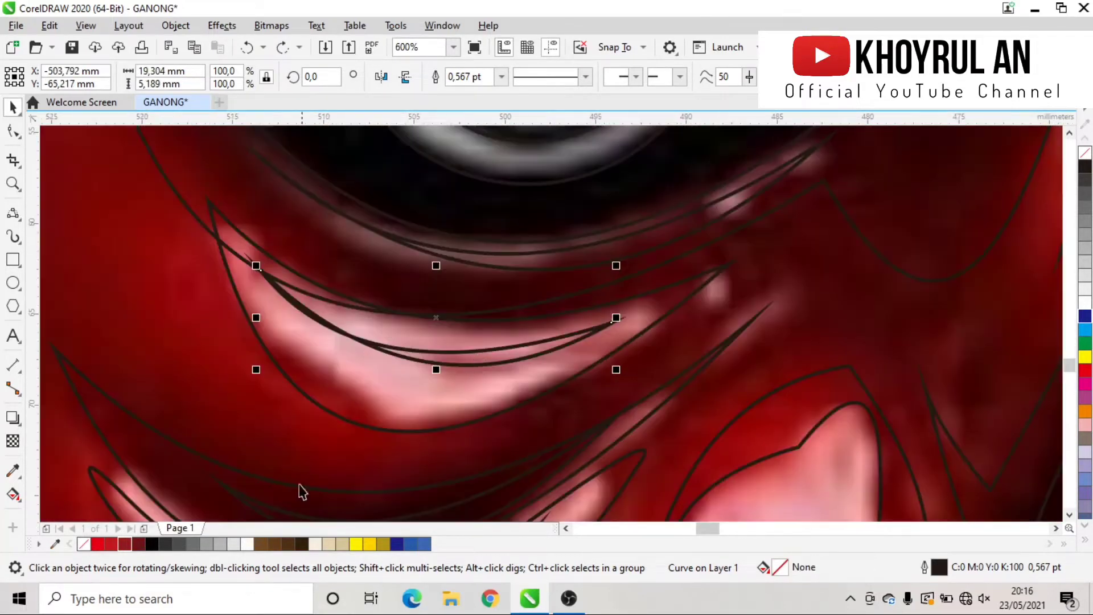
Fill the upper left cheek highlight white and the thin curve inside it red, both without outlines.
right_click(84, 544)
click(381, 433)
click(246, 544)
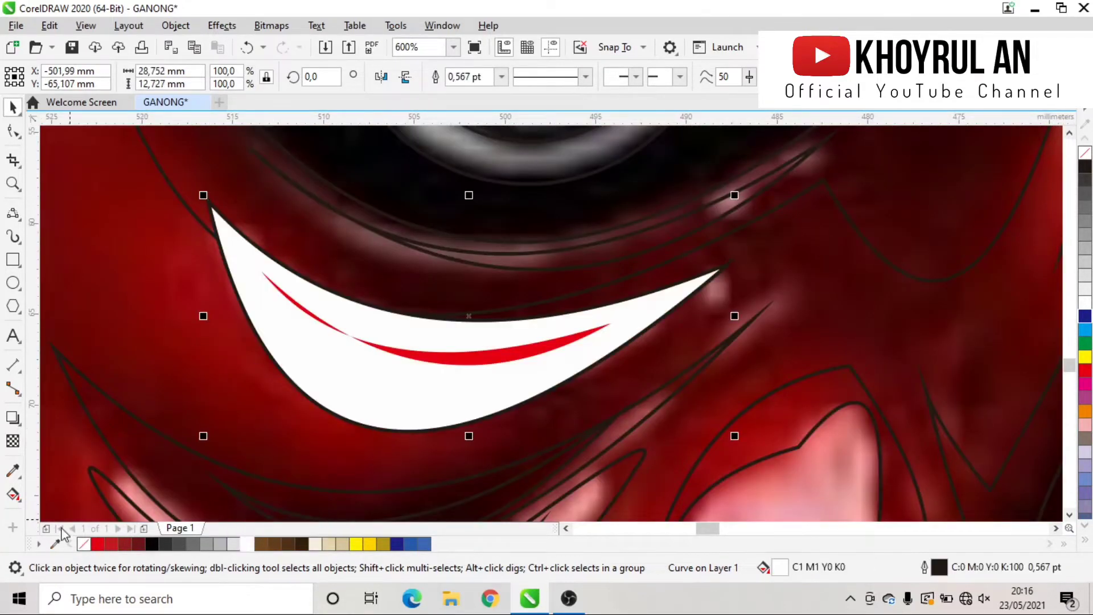
scroll(347, 307, down, 2)
scroll(300, 410, up, 2)
Fill the lower left cheek fold with red C44 M100 Y100 K16 and its inner fold darker red, both without outlines.
click(300, 409)
click(125, 544)
click(254, 429)
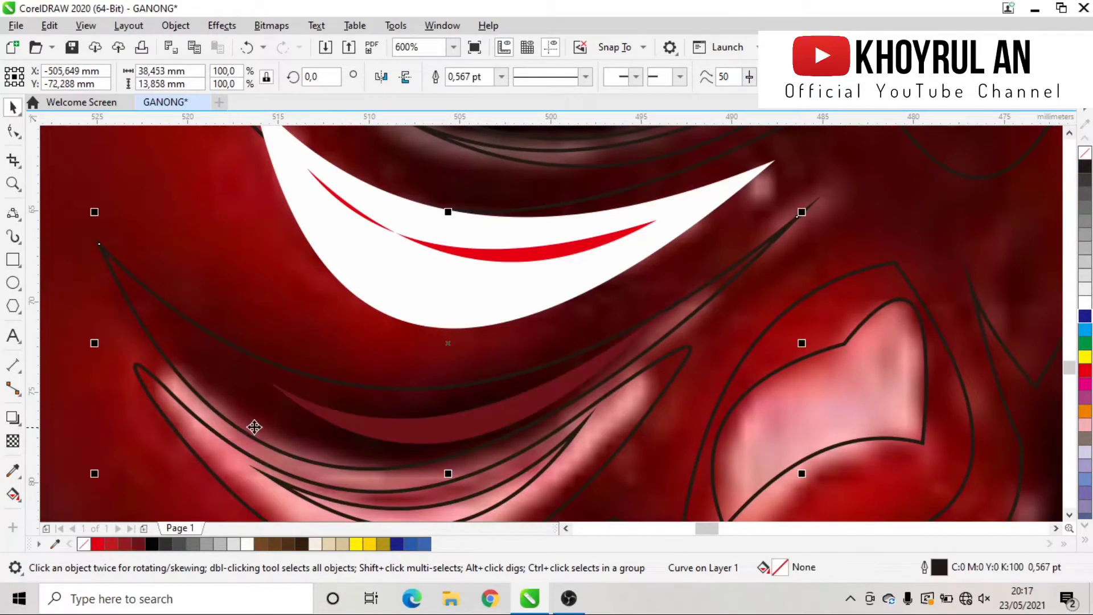
scroll(227, 463, down, 1)
scroll(259, 532, up, 1)
Fill the lower left cheek highlight white and the slender crescent inside it red, without outlines.
click(247, 543)
click(293, 449)
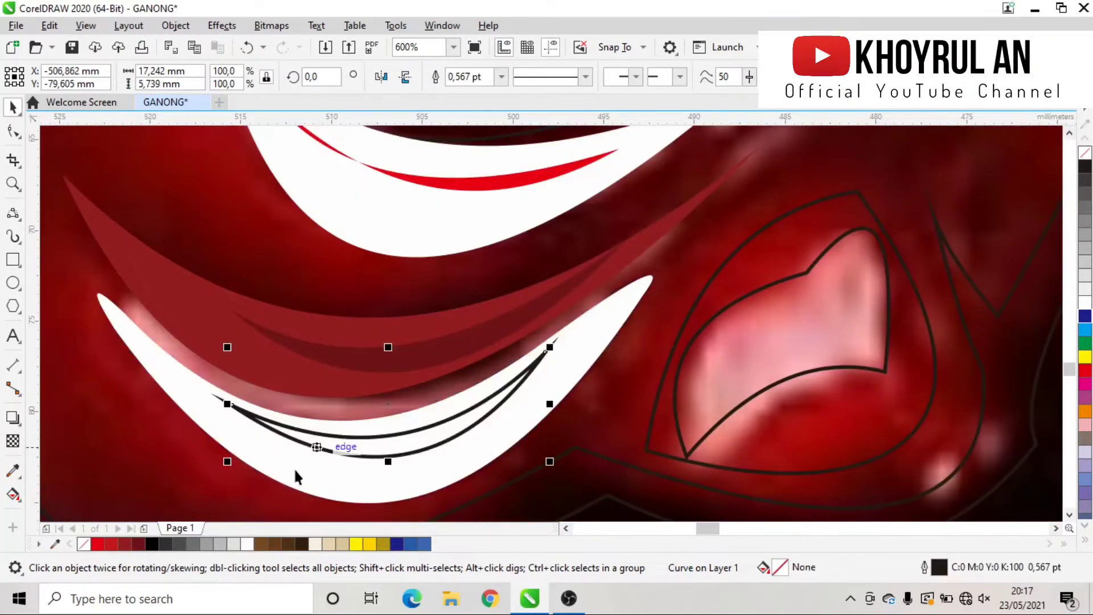
click(97, 543)
scroll(247, 397, down, 2)
Fill the rounded patch left of the nose red, behind its white highlight, and remove both outlines.
click(513, 329)
click(247, 543)
key(ctrl+z)
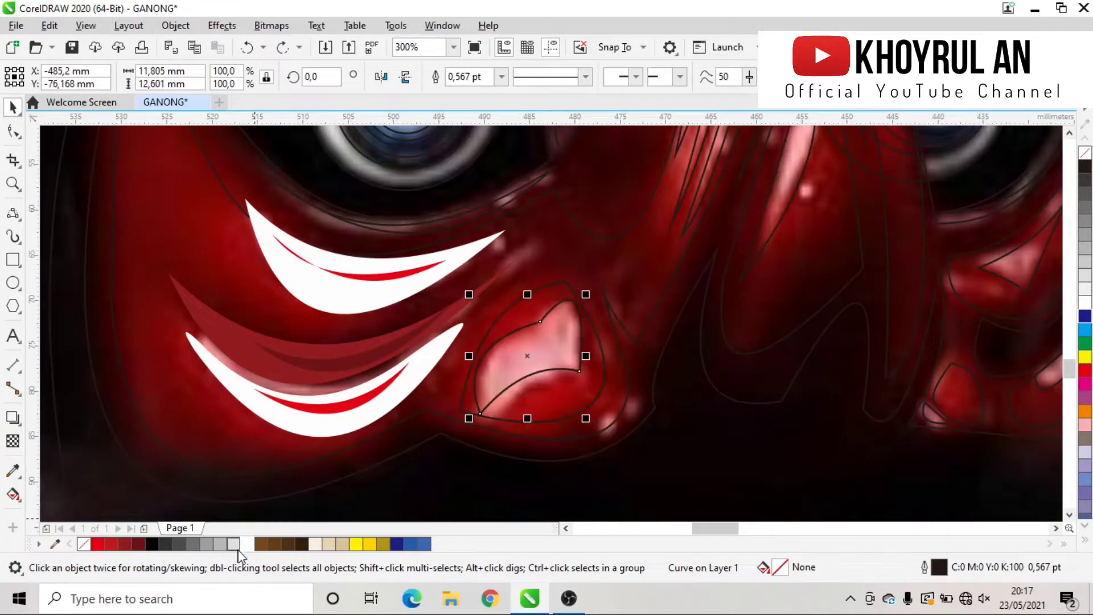
right_click(551, 353)
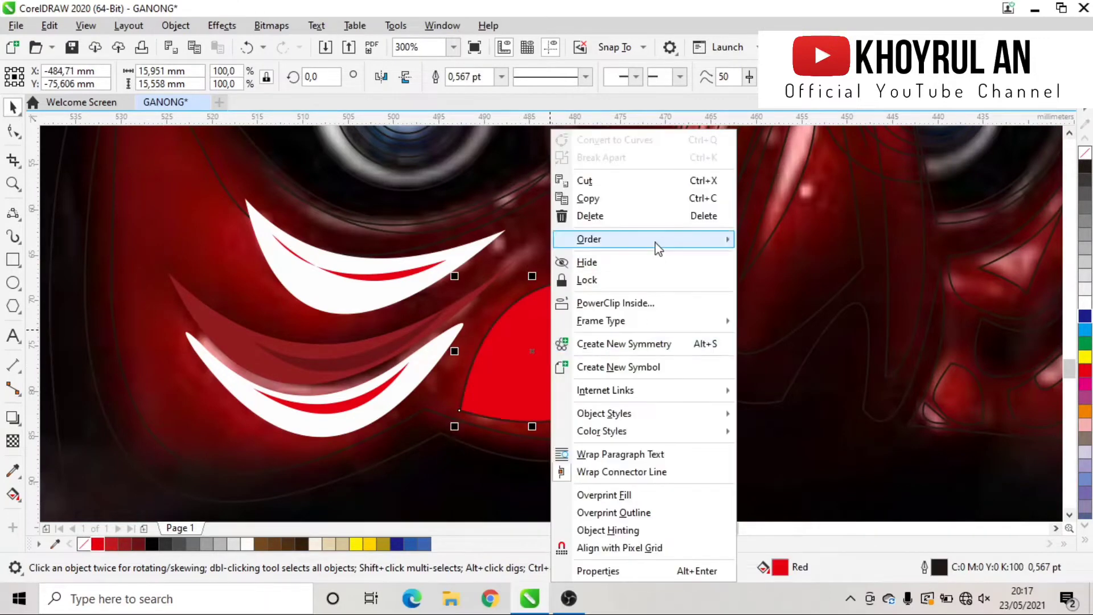
click(97, 544)
key(ctrl+Page_Down)
right_click(83, 544)
Fill the large curve covering the left cheek and nose with red.
click(373, 438)
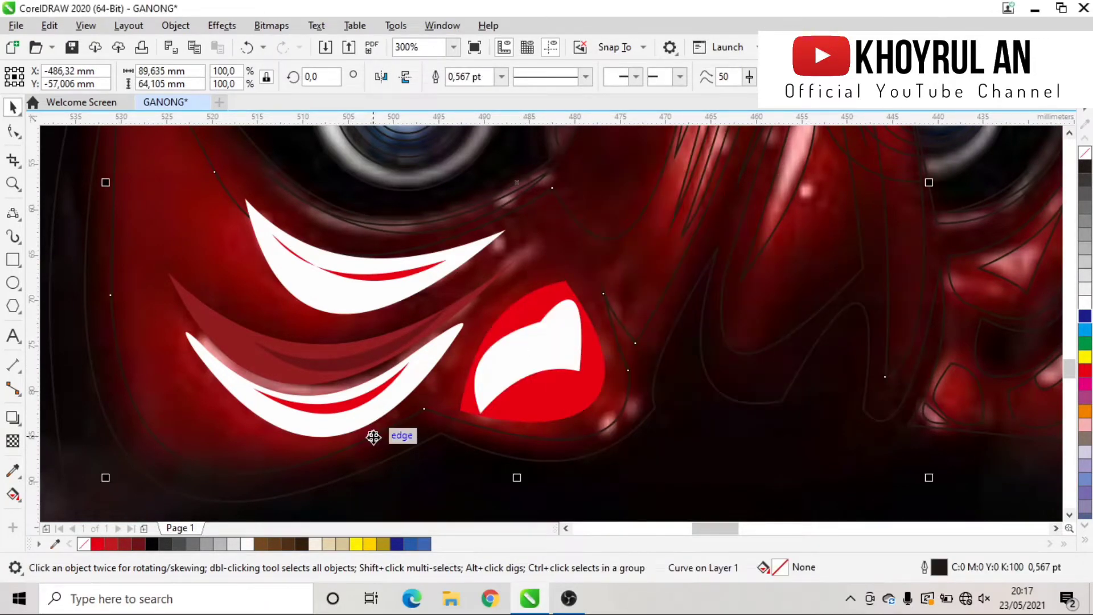
scroll(401, 369, down, 1)
click(97, 543)
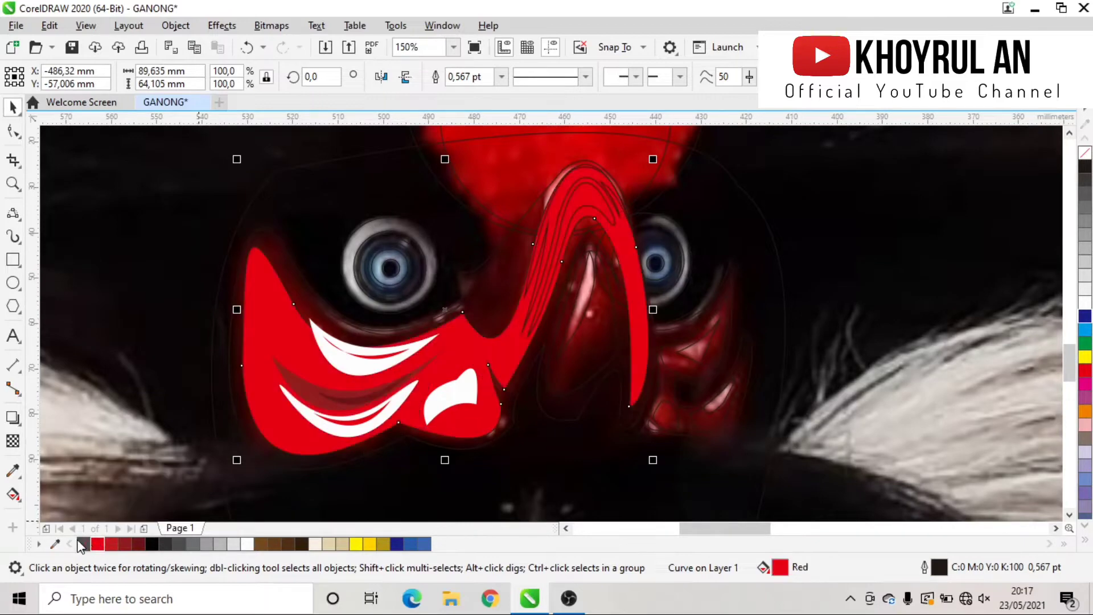
Remove the outline of the red cheek-and-nose curve and fill the curved highlights along the nose bridge white without outlines.
right_click(84, 544)
scroll(597, 193, up, 1)
click(574, 228)
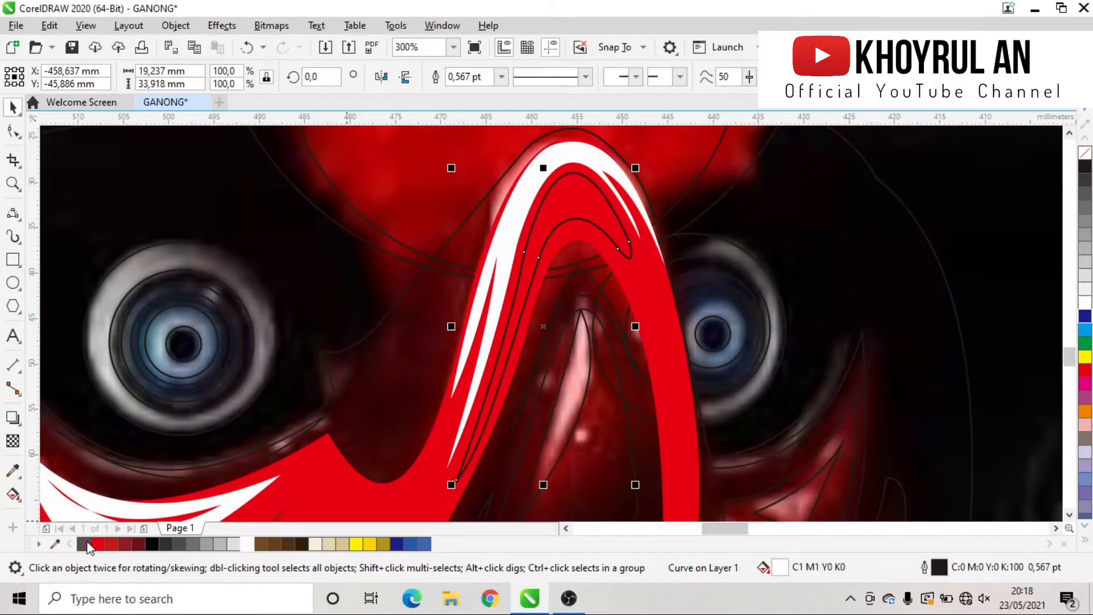
click(12, 131)
scroll(639, 245, up, 1)
scroll(413, 261, down, 2)
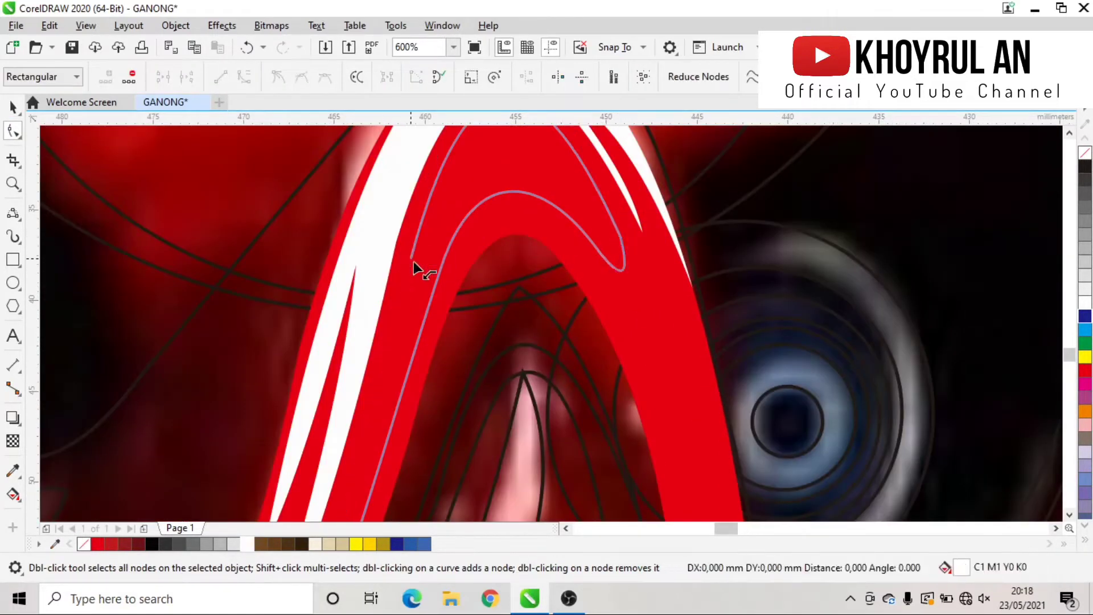
Fill the slender highlight on the nose wing white and the patch surrounding it red.
click(491, 289)
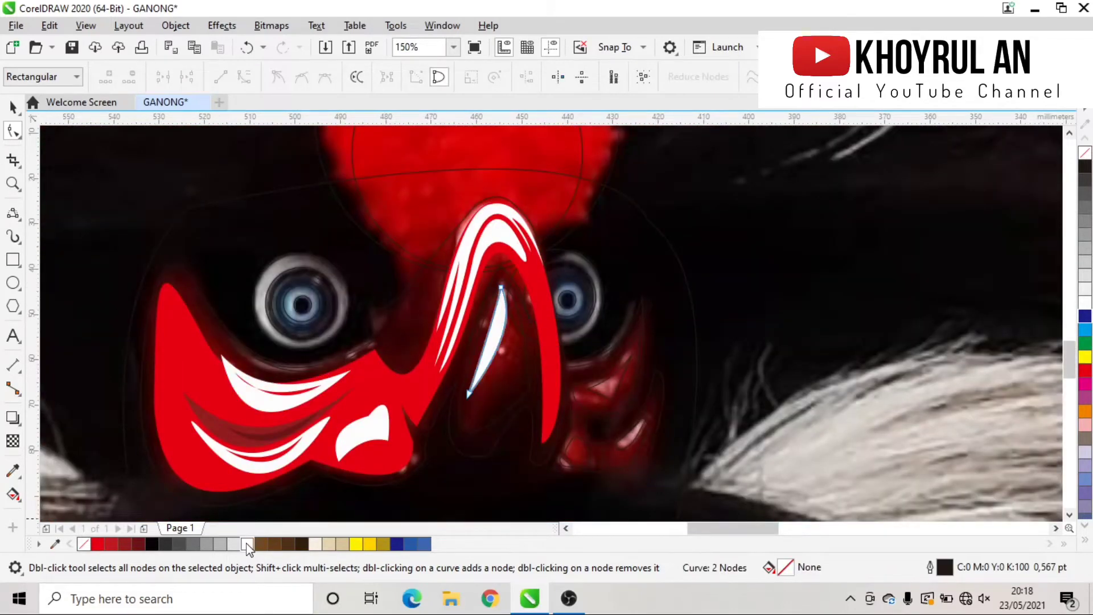
scroll(491, 288, up, 2)
scroll(490, 284, down, 3)
scroll(489, 221, up, 2)
Fill the narrow arched crease above the nose wing with dark red.
double_click(497, 354)
scroll(497, 354, up, 1)
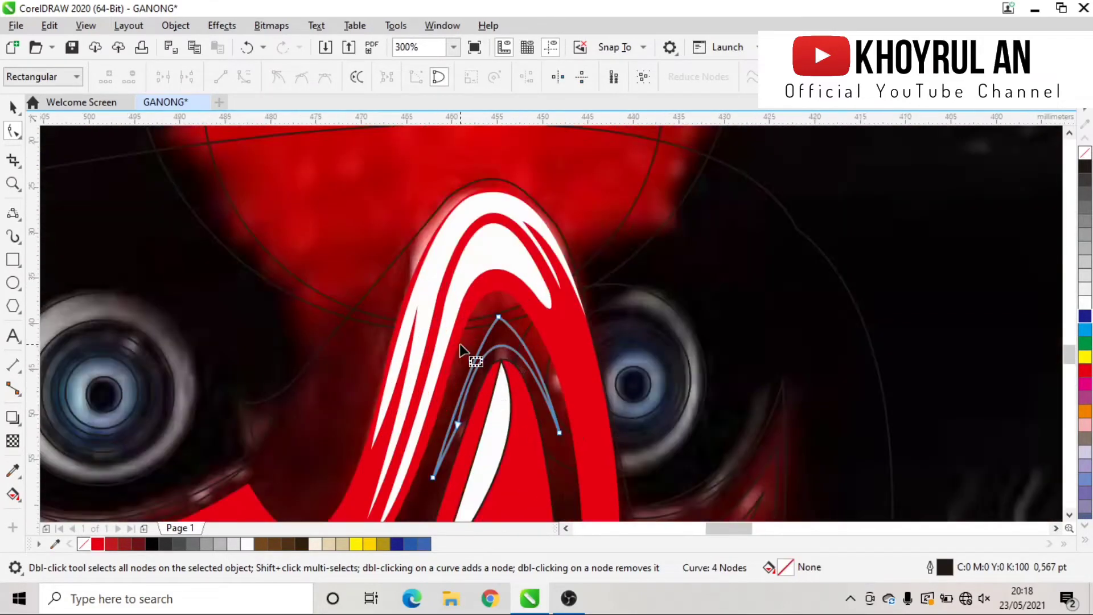
scroll(405, 440, down, 1)
click(111, 544)
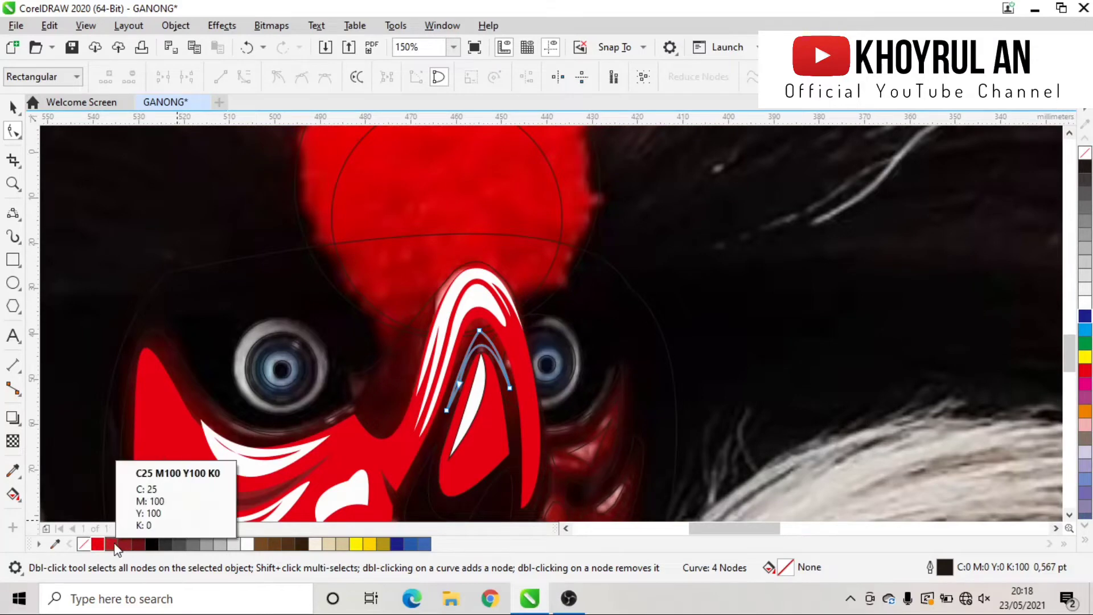
Fill the right cheek's upper highlight white, and its upper and lower patches red.
scroll(444, 450, up, 1)
click(442, 447)
click(98, 544)
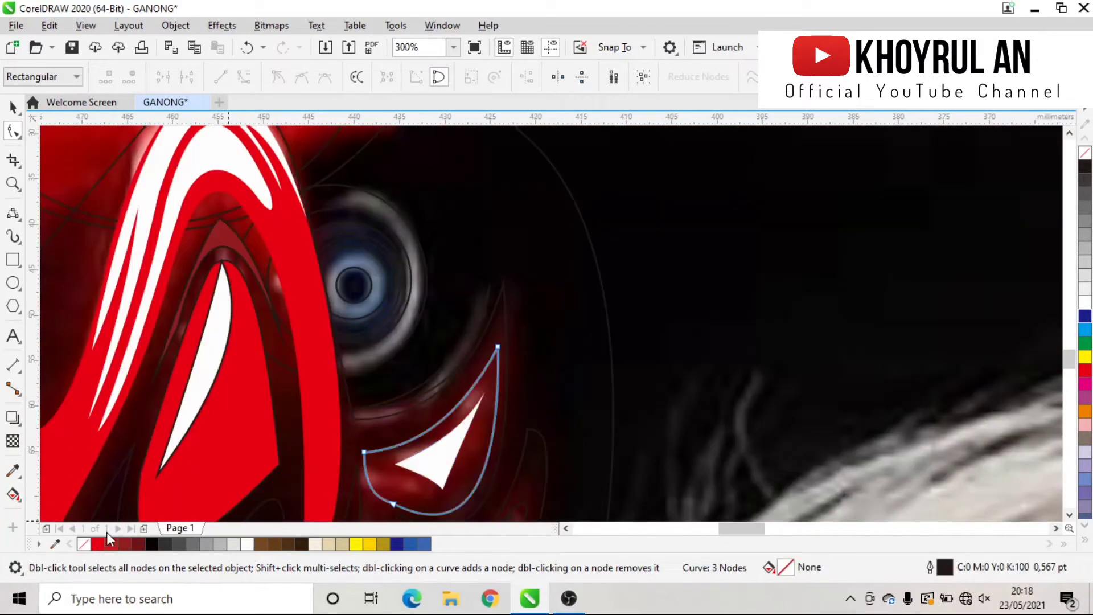
scroll(398, 399, down, 2)
scroll(399, 370, up, 2)
click(402, 354)
scroll(360, 438, up, 1)
key(ctrl+r)
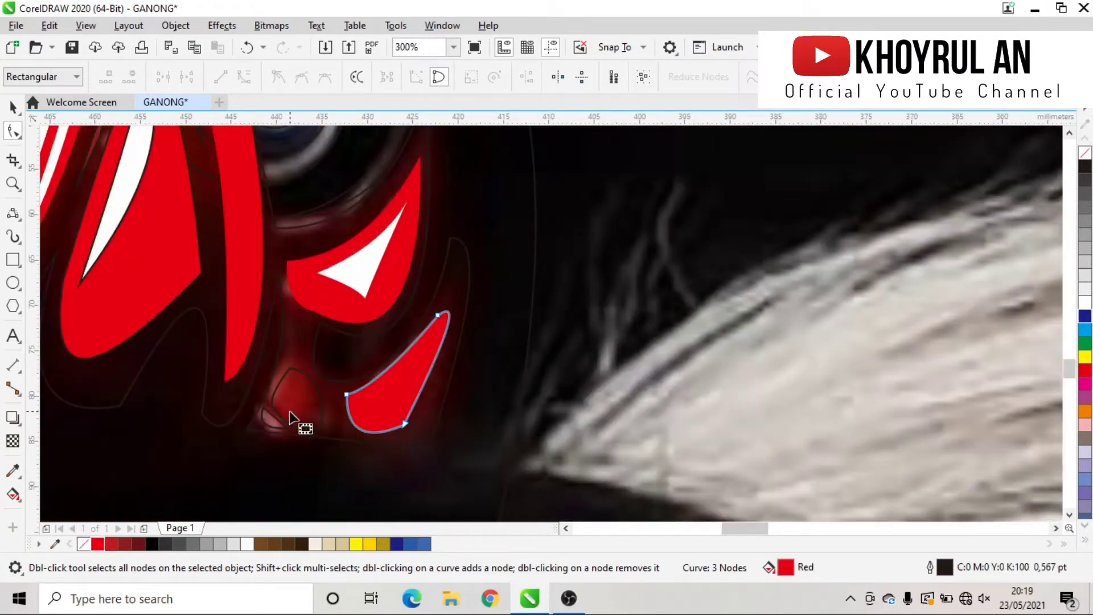
Fill the small patch right of the nose red with a white highlight, and the base shapes behind cheeks and nose dark red.
click(312, 435)
scroll(346, 446, down, 2)
scroll(354, 431, up, 2)
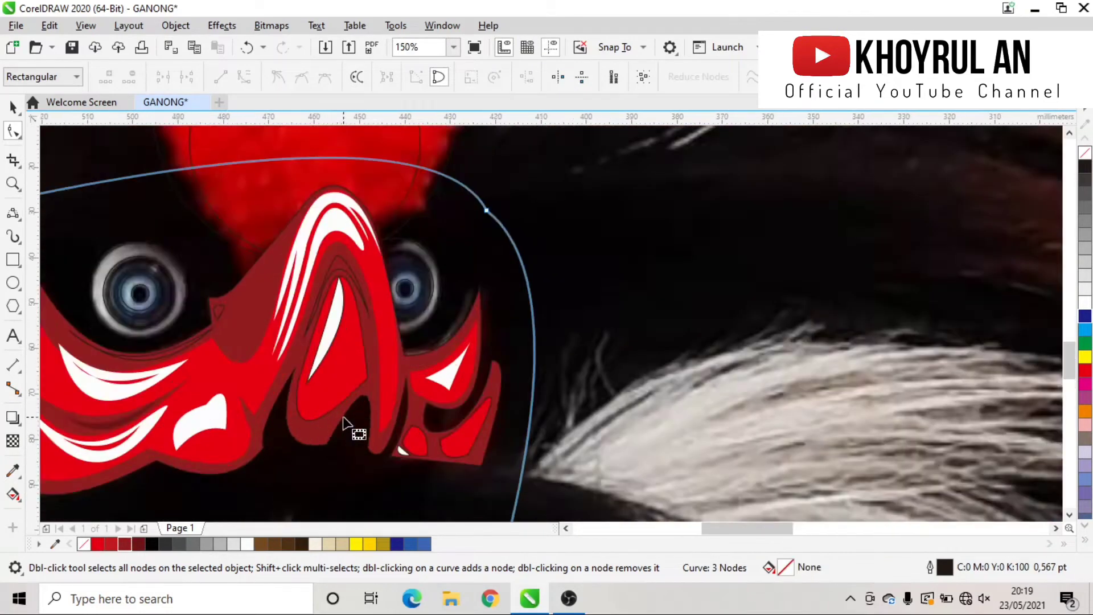
Fill the thin highlights beneath both eyes and the small teardrop between left eye and nose white.
click(277, 387)
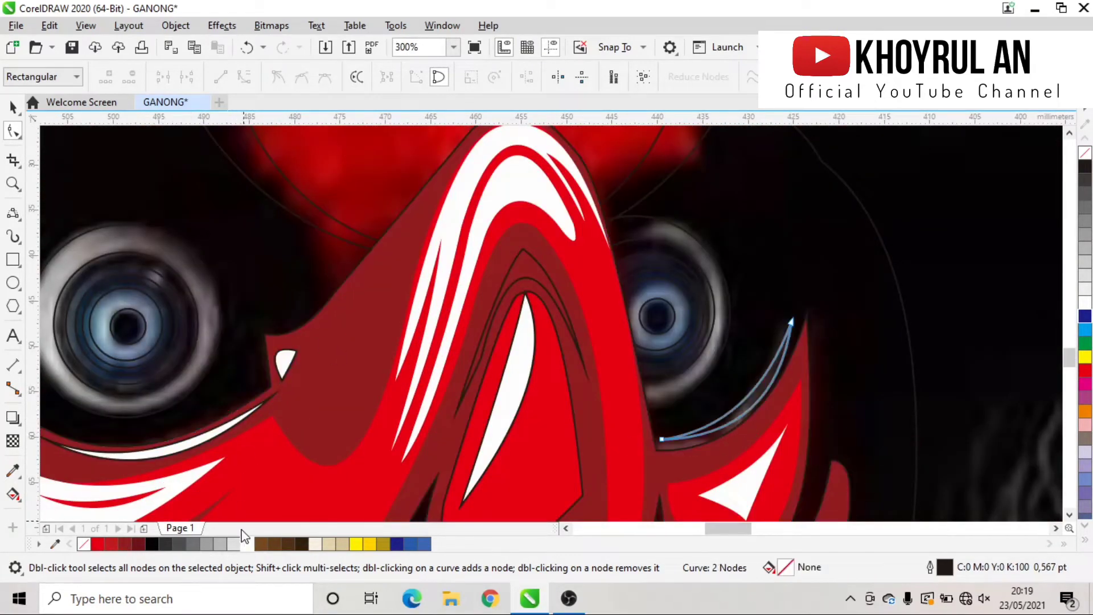
scroll(549, 375, down, 2)
scroll(499, 312, up, 4)
Fill the left eye from the pupil outward with black, white, blue, dark blue, blue and black, and colour its outer ring.
click(500, 312)
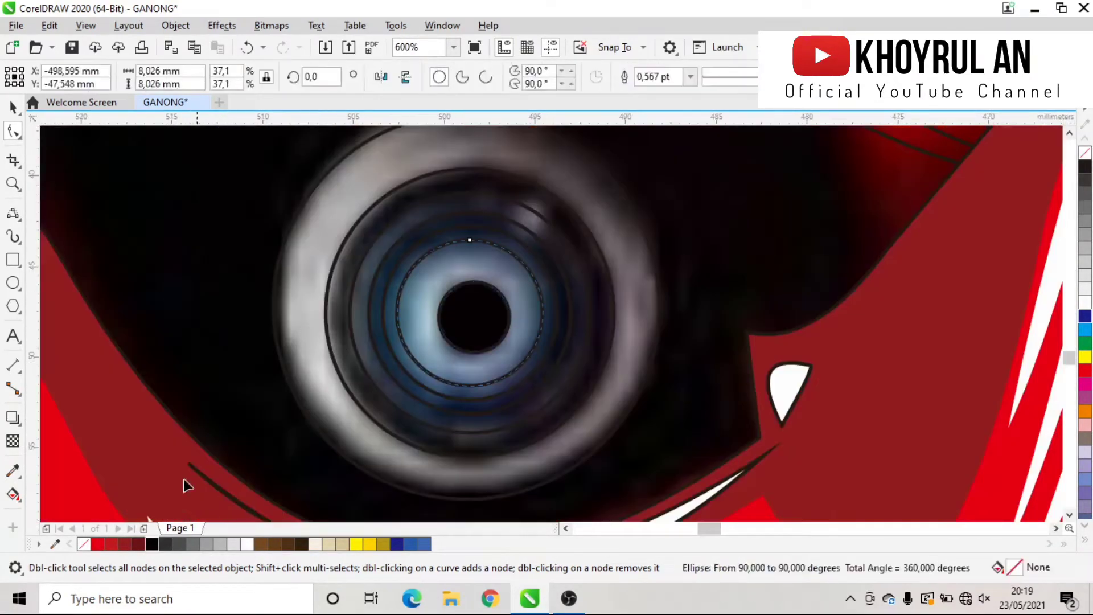
click(246, 543)
click(397, 544)
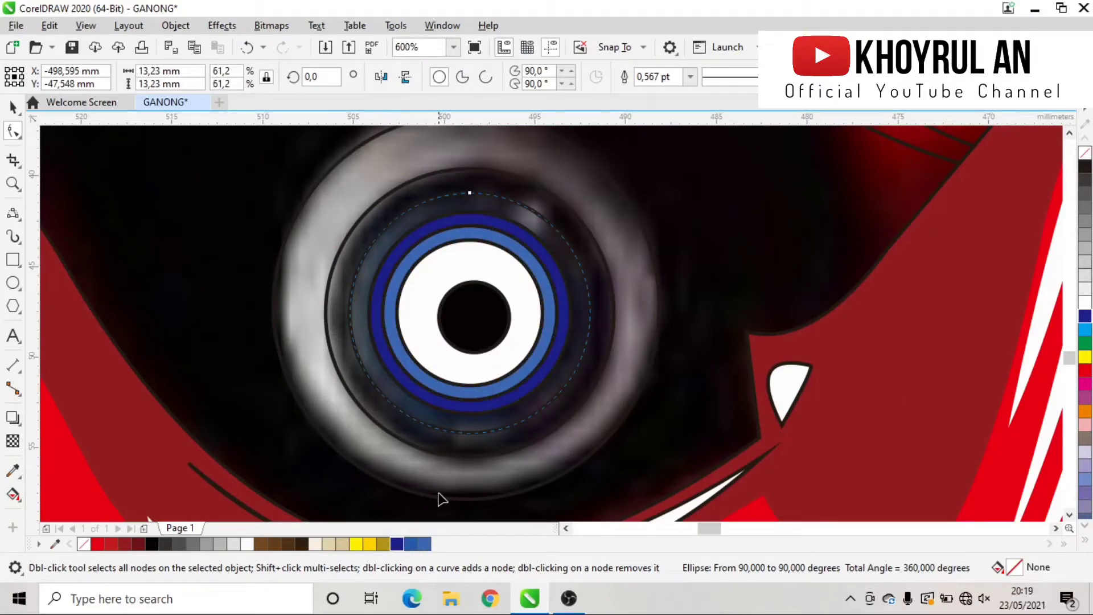
click(424, 543)
key(Tab)
click(152, 544)
key(Tab)
click(138, 543)
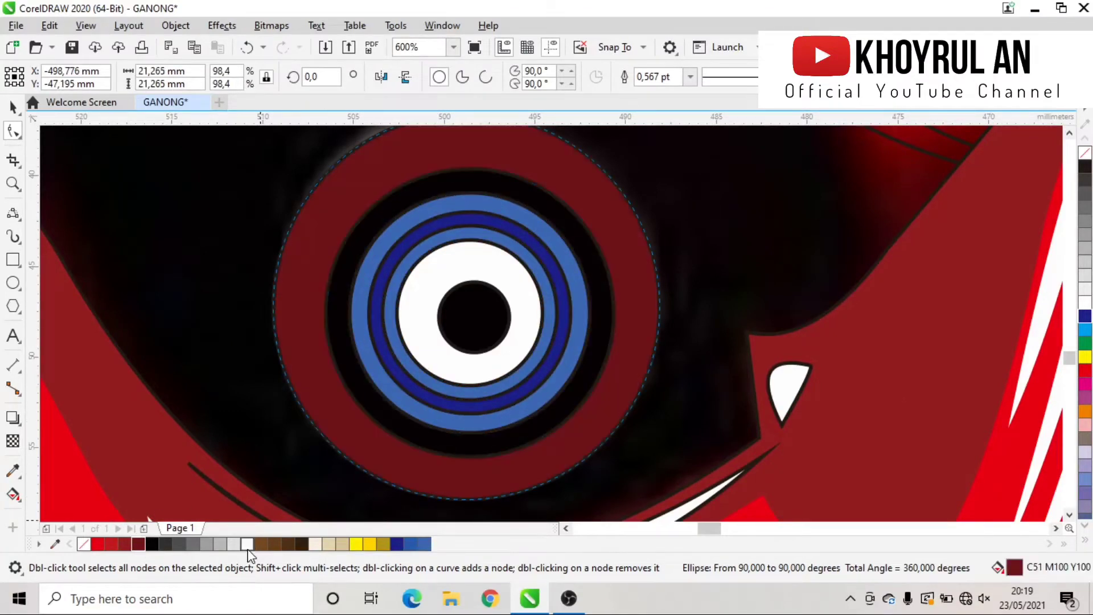
Fill the right eye's rings with the left eye's black, white and blue colours, and make both outer rings white.
scroll(225, 349, down, 3)
scroll(305, 343, up, 1)
click(332, 341)
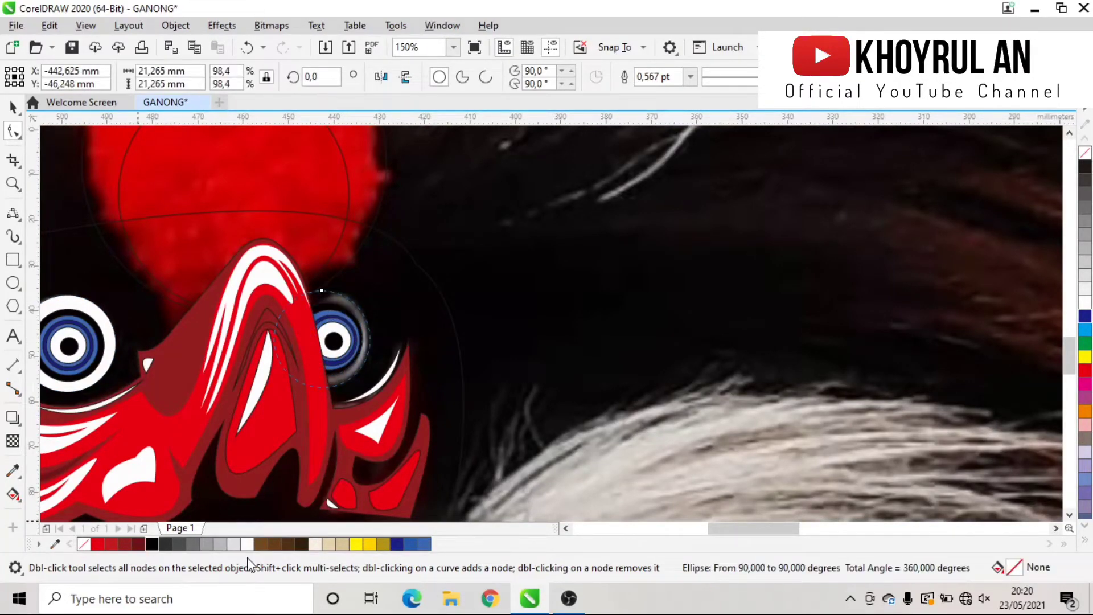
Fill the inner forehead circle dark red and the larger circle behind it C25 M100 Y100 K0.
scroll(341, 341, down, 2)
click(311, 245)
click(110, 545)
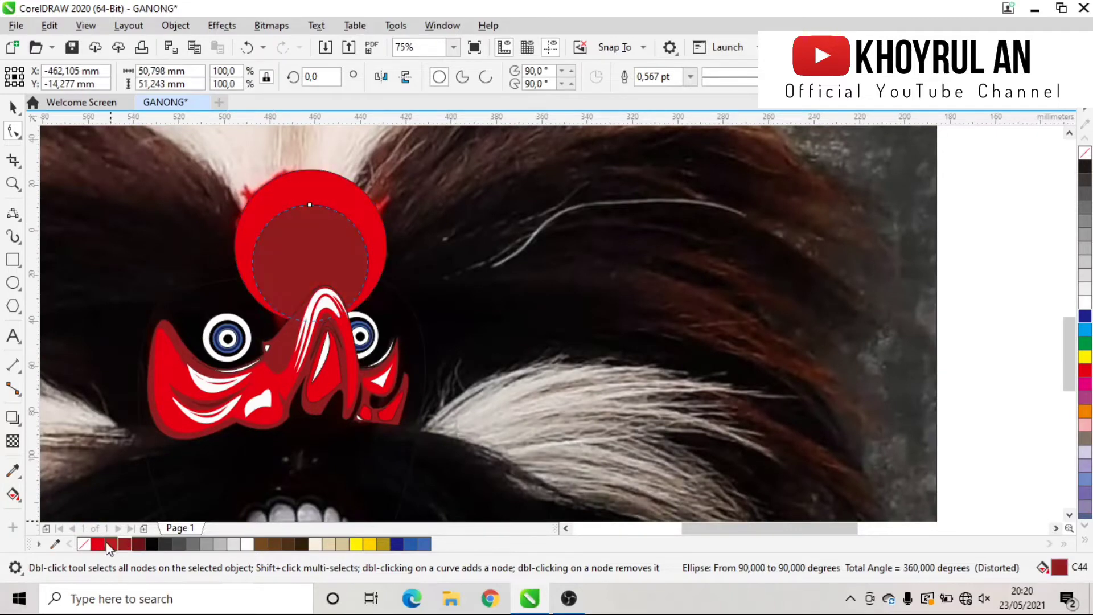
click(385, 291)
click(375, 226)
scroll(303, 333, up, 1)
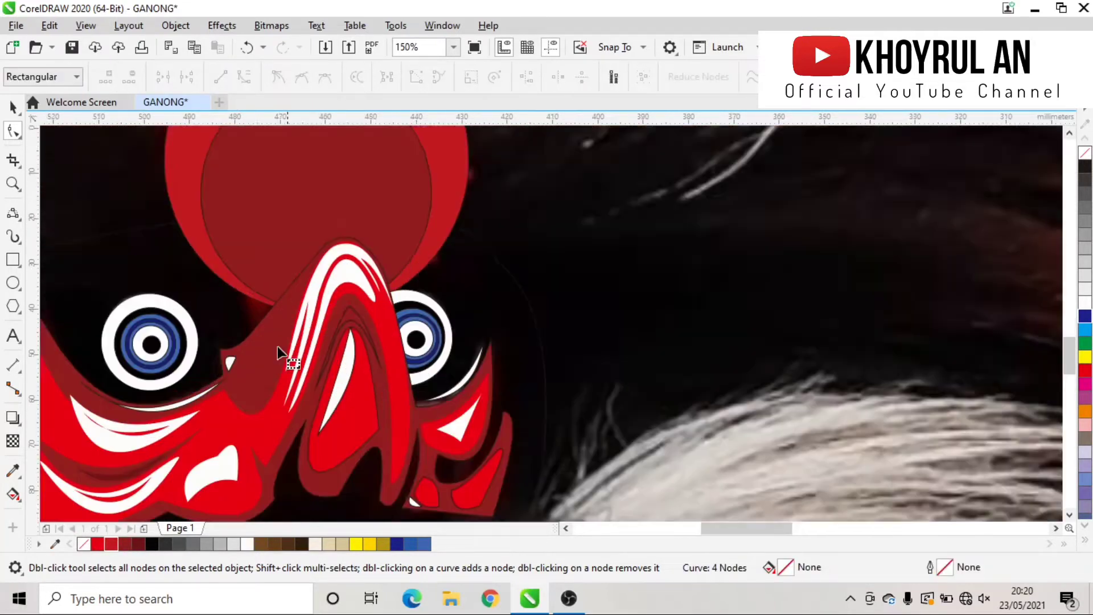
Select the coloured mask shapes together and remove their outlines.
key(space)
scroll(284, 353, down, 4)
key(ctrl+a)
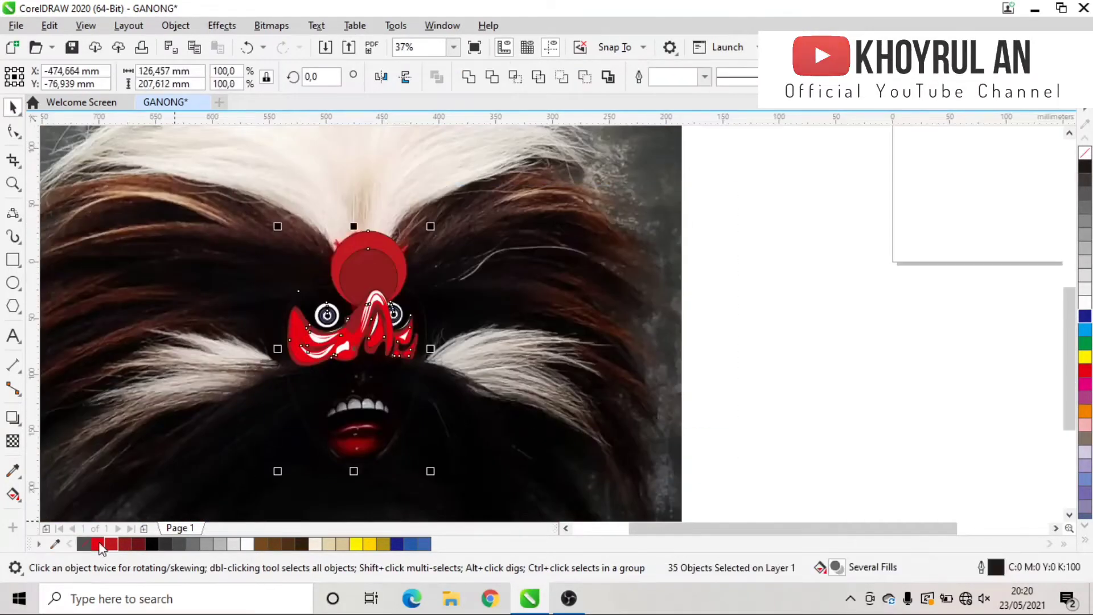
scroll(127, 317, up, 6)
Apply fountain transparency to the left cheek highlights and the rounded highlight left of the nose.
click(292, 371)
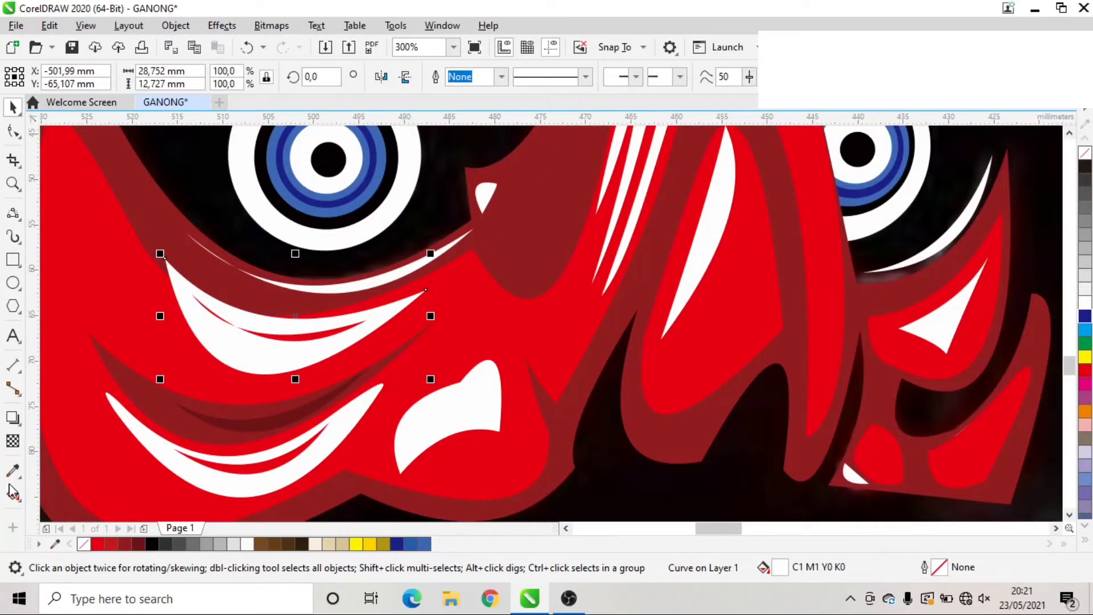
click(13, 440)
drag(461, 316, 492, 307)
scroll(293, 419, down, 1)
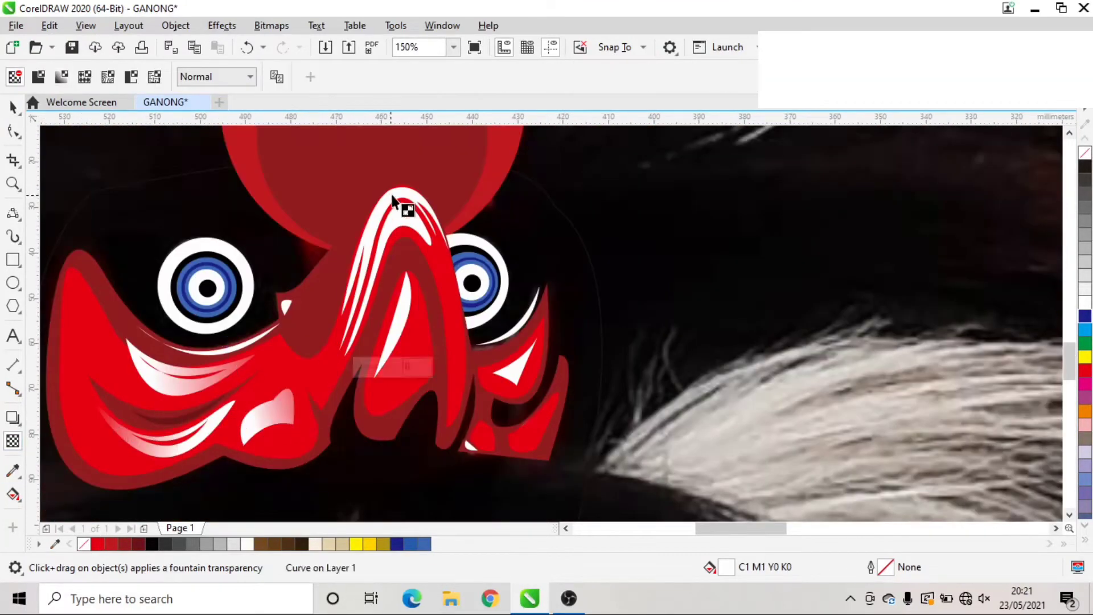
Fade the nose highlights, the right cheek highlight and the thin highlights under the eyes with fountain transparency.
drag(392, 199, 471, 446)
click(378, 427)
click(520, 378)
click(209, 349)
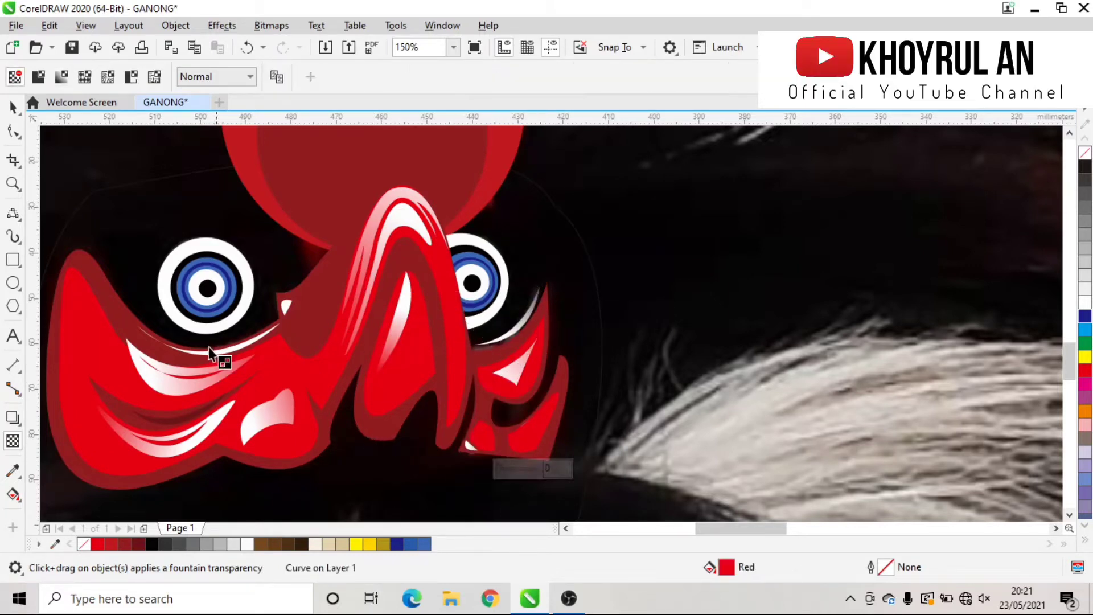
drag(210, 348, 349, 341)
scroll(488, 342, down, 1)
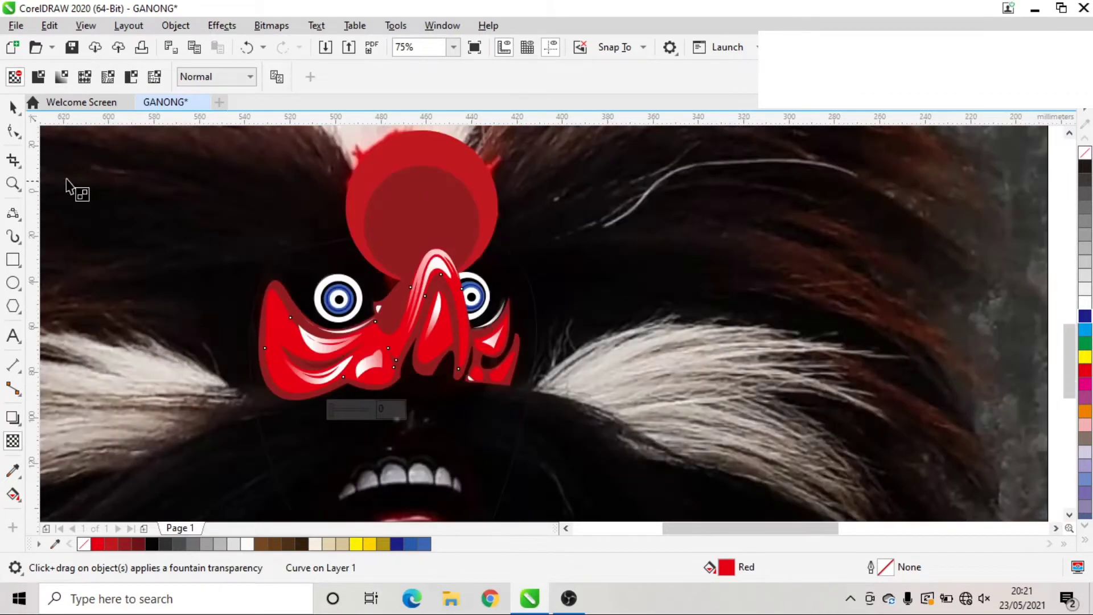
Try filling the large face shape with dark red C51 M100 Y100 K37.
key(space)
click(287, 252)
click(138, 544)
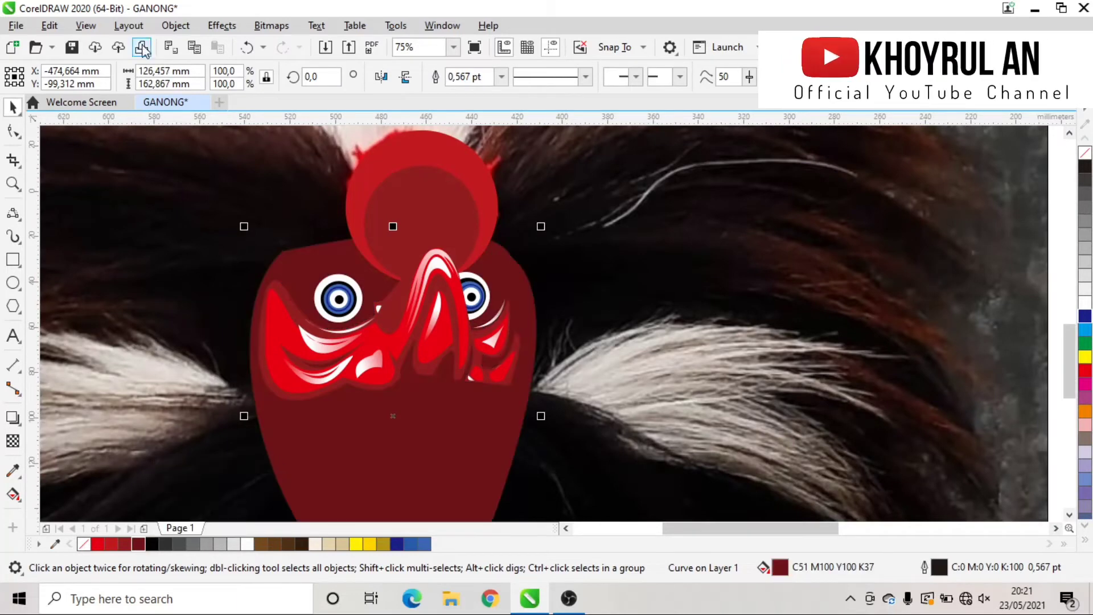
key(ctrl+z)
key(ctrl+shift+z)
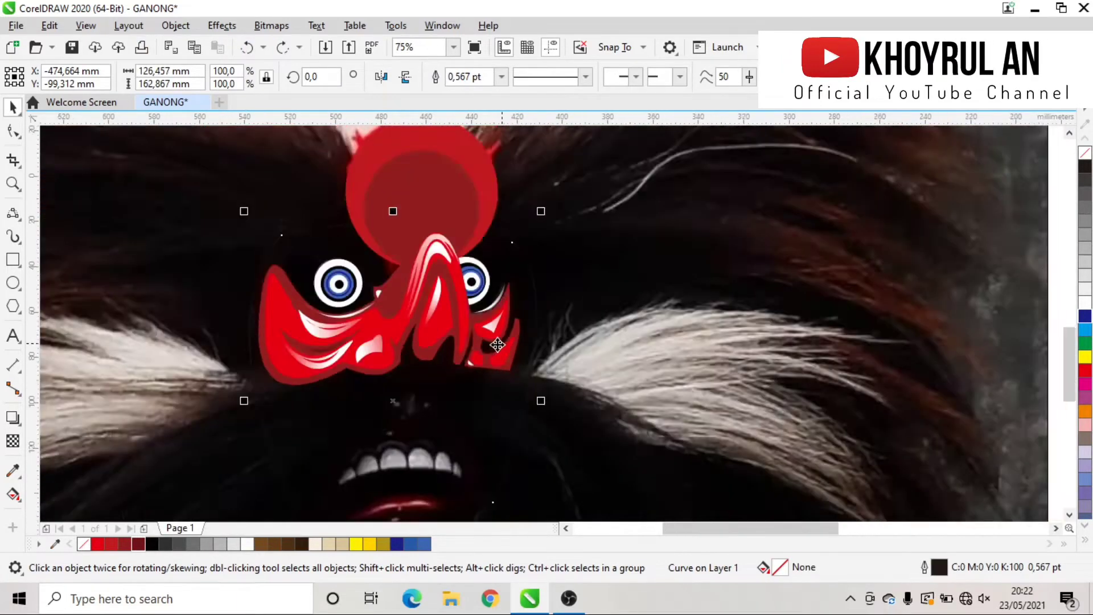
Fill the large face shape with black C93 M88 Y89 K80.
scroll(395, 312, up, 1)
scroll(374, 336, down, 2)
scroll(473, 276, up, 4)
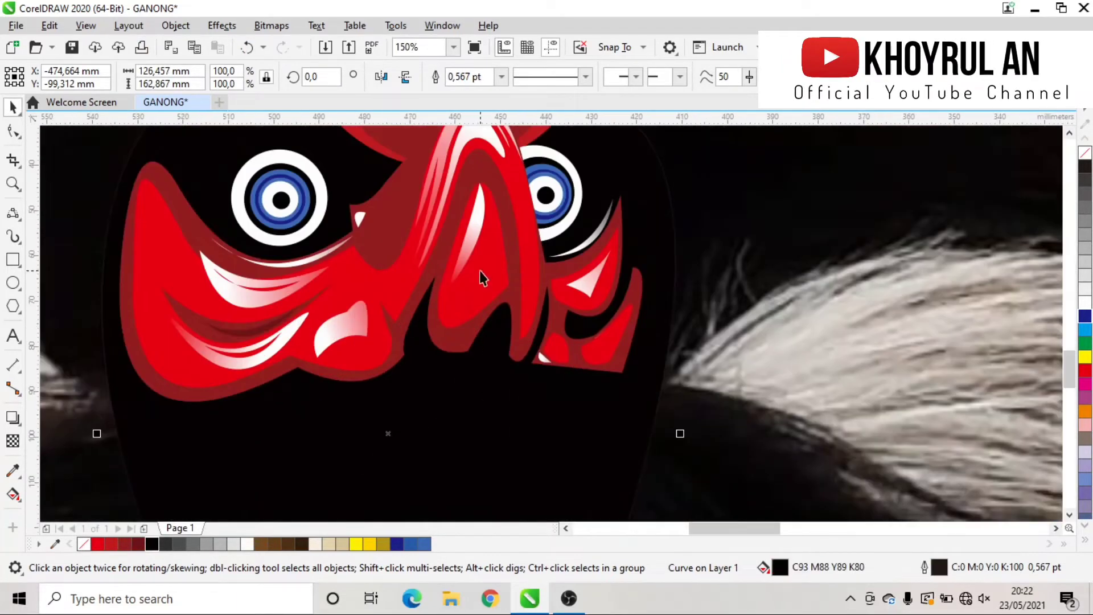
Trace the two leftmost upper teeth as closed 3-point curves about 7 mm and 8 mm wide at their bases.
scroll(419, 383, down, 1)
key(space)
scroll(405, 378, up, 3)
drag(374, 397, 249, 455)
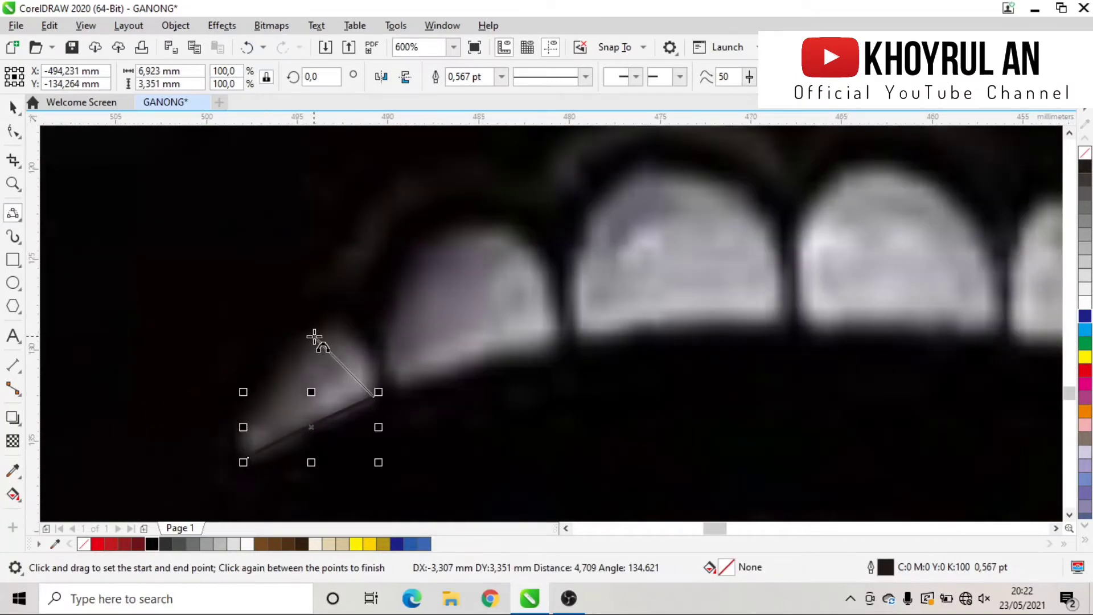
click(285, 439)
mouse_move(374, 396)
mouse_down()
mouse_move(556, 341)
mouse_move(549, 354)
mouse_move(396, 390)
mouse_up()
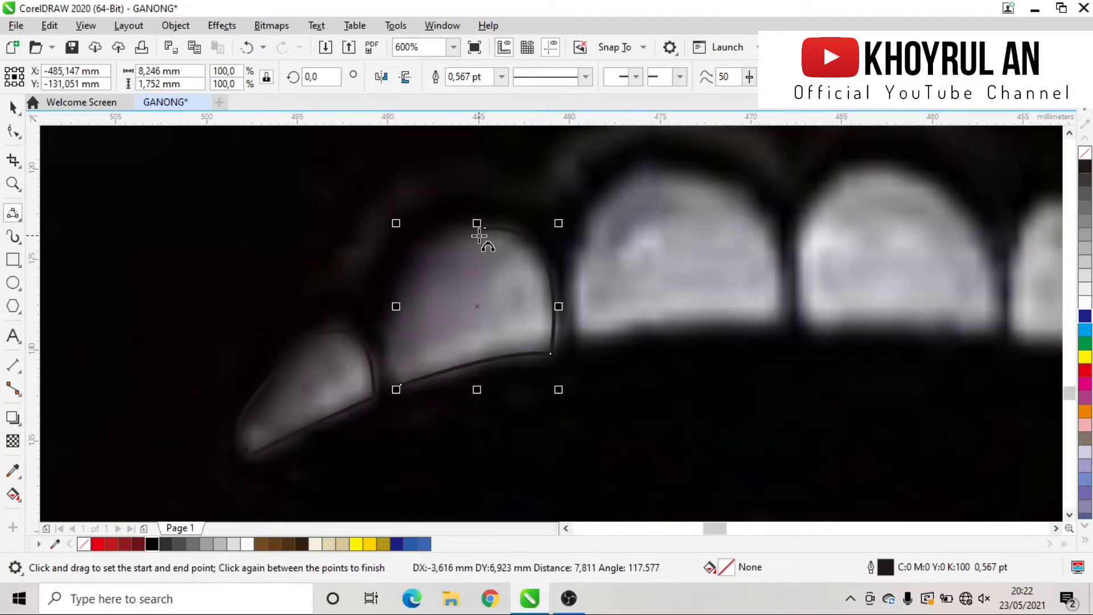
click(392, 307)
Trace the two middle upper teeth as closed curves about 12 mm and 10 mm wide at their bases.
drag(567, 341, 790, 327)
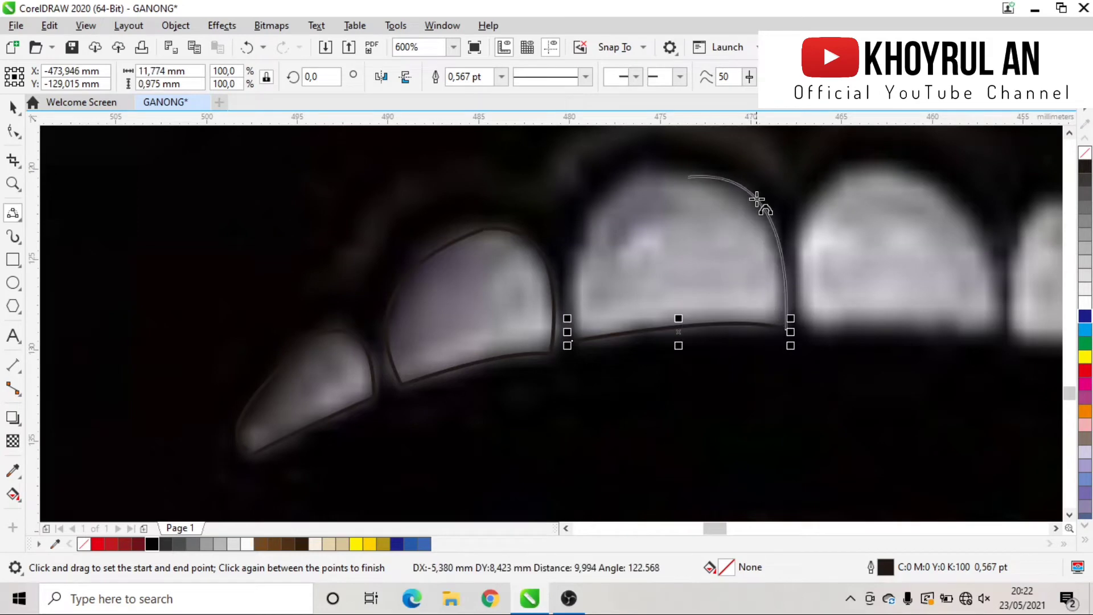
click(578, 215)
scroll(626, 285, right, 3)
drag(662, 343, 854, 345)
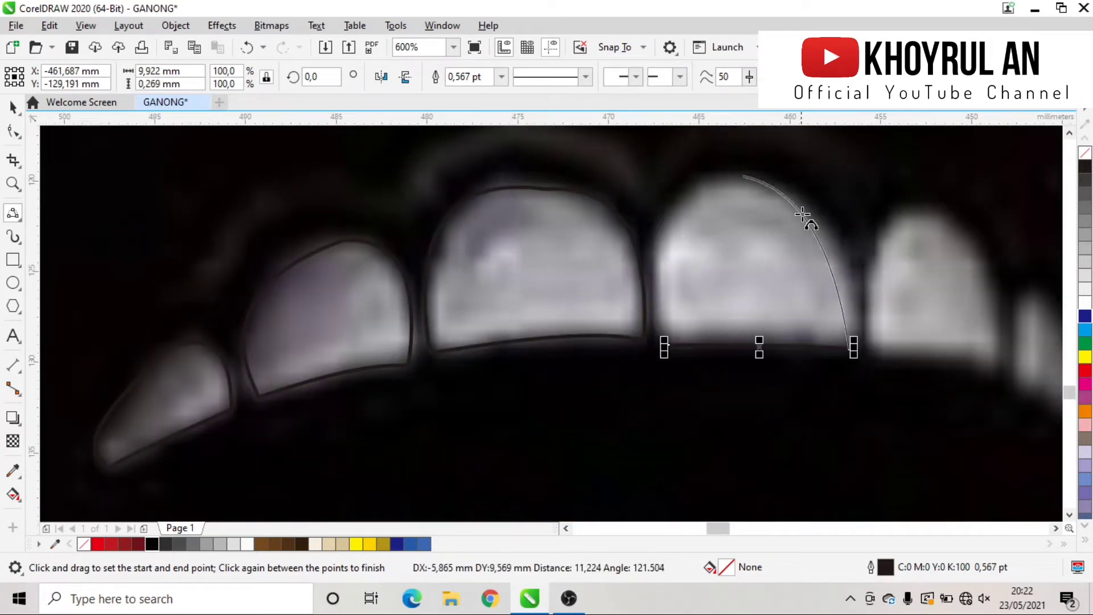
click(802, 212)
Trace the two rightmost upper teeth as closed curves, about 7.6 by 9.1 mm and 3.5 by 7.1 mm.
scroll(683, 284, right, 3)
drag(716, 310, 852, 329)
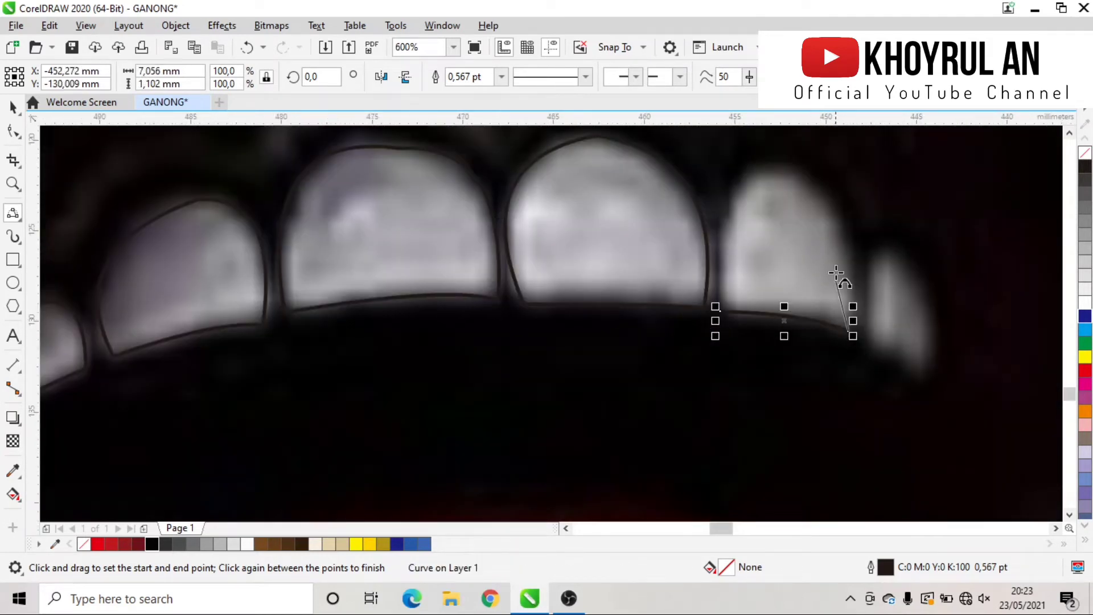
click(848, 236)
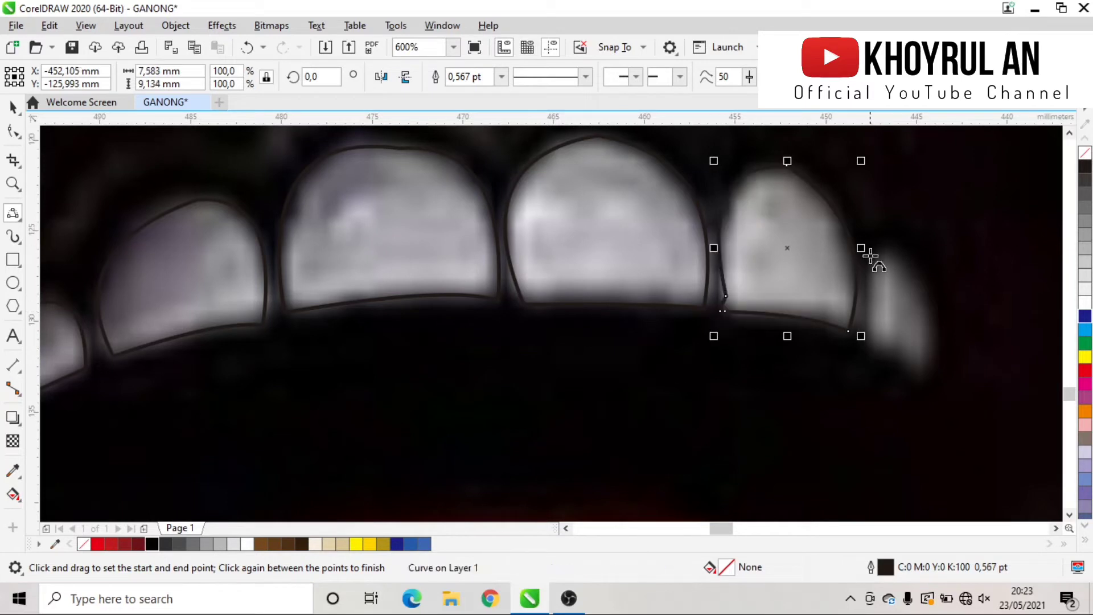
drag(868, 253, 869, 343)
click(882, 265)
drag(874, 256, 867, 340)
click(917, 268)
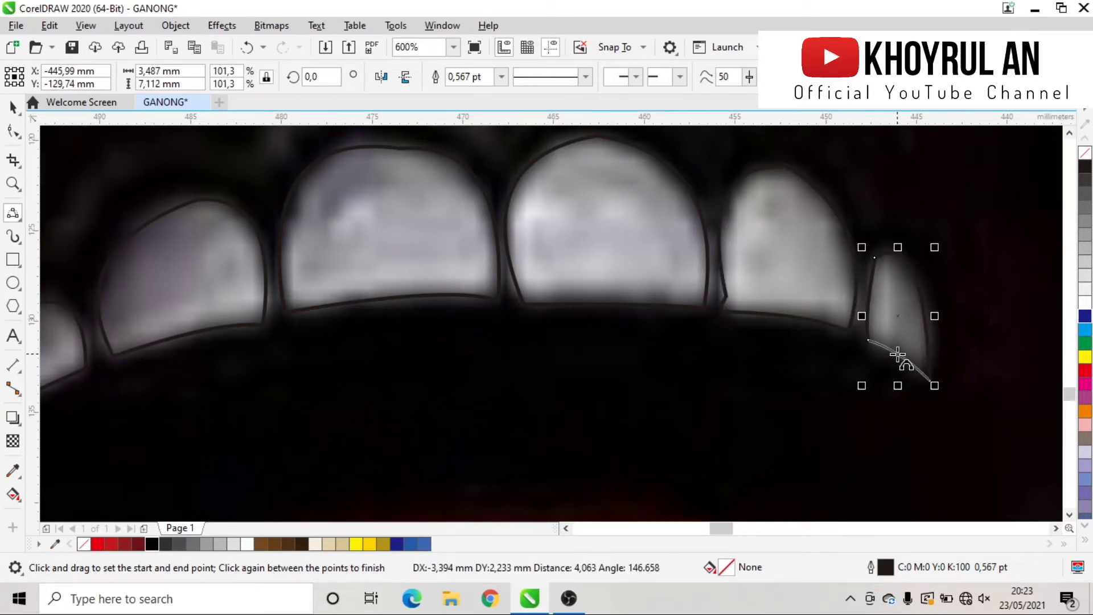
click(902, 366)
Adjust the nodes of the three right-hand teeth so their outlines follow the photo smoothly.
key(F10)
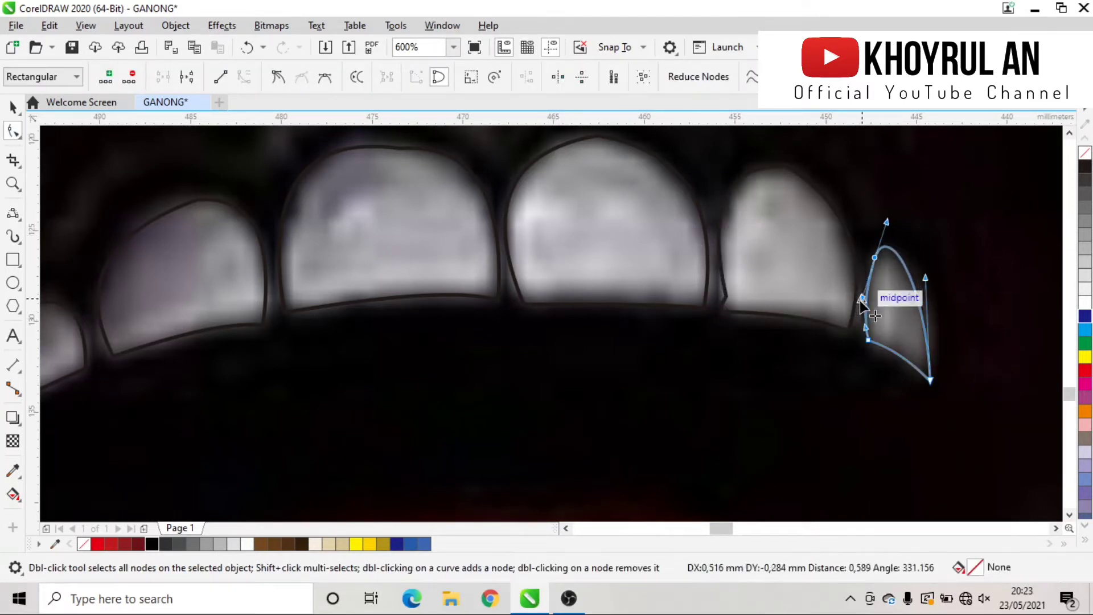
click(727, 294)
click(593, 139)
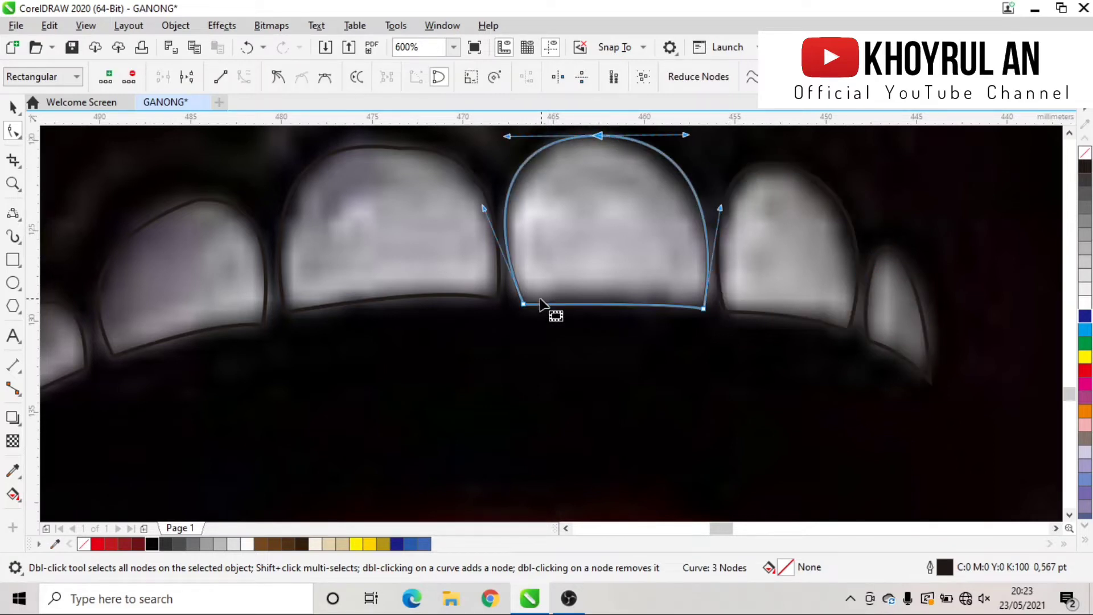
drag(547, 305, 518, 305)
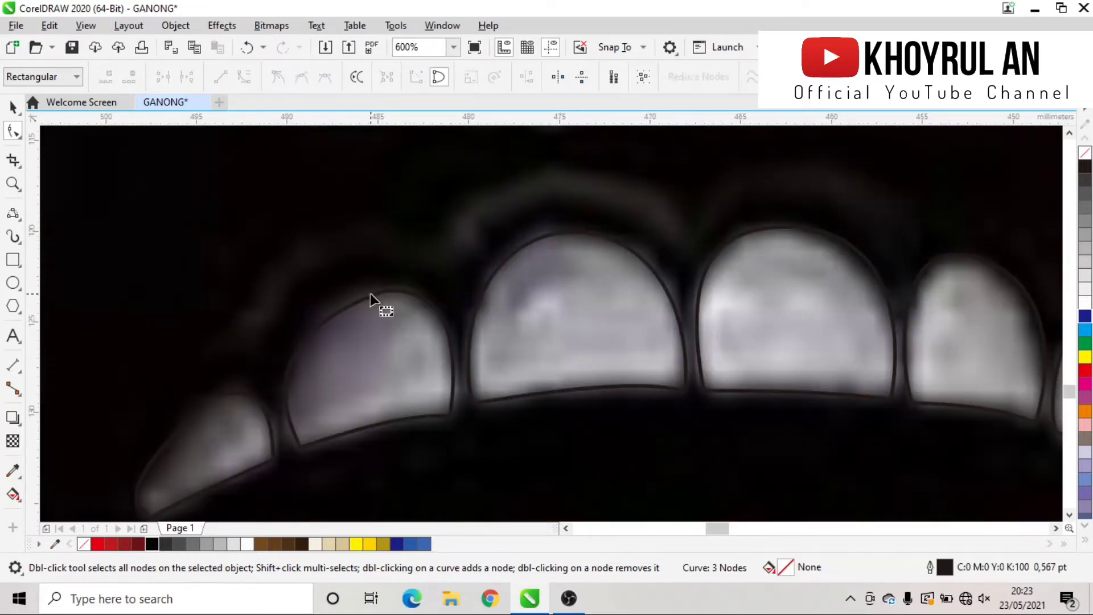
Refine the nodes and curves of the two leftmost teeth outlines to match the photo.
click(370, 293)
click(225, 420)
scroll(217, 405, down, 1)
scroll(177, 472, up, 1)
mouse_move(183, 467)
mouse_down()
mouse_move(174, 476)
mouse_move(191, 471)
mouse_up()
Draw a closed highlight shape inside the leftmost tooth, with a straight inner edge and a rounded right side.
click(13, 212)
scroll(173, 342, down, 1)
scroll(222, 351, up, 1)
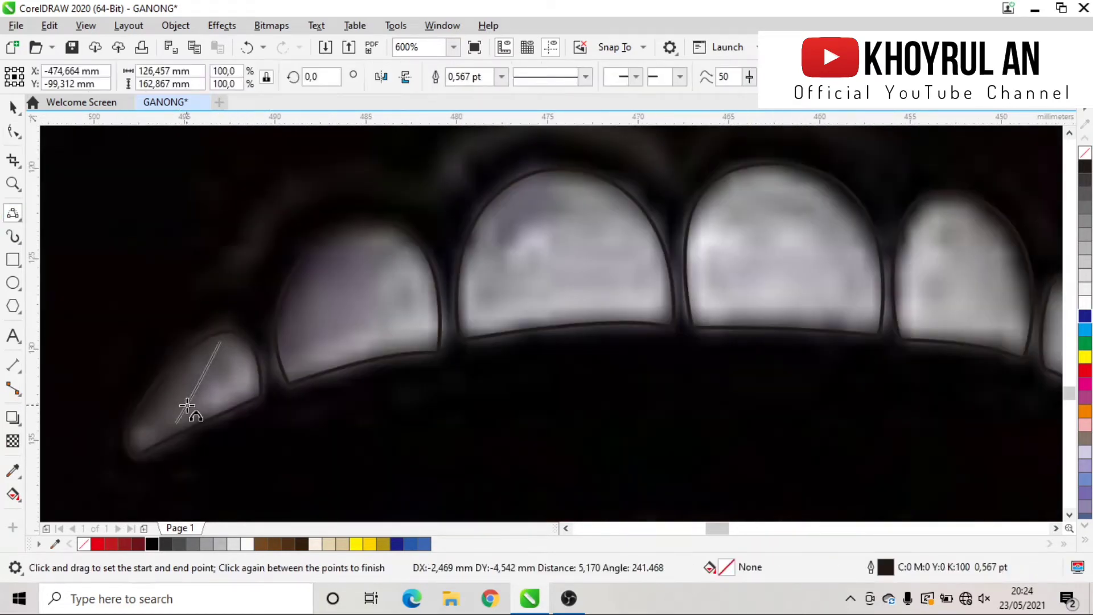
drag(187, 406, 174, 425)
click(252, 380)
Draw a closed highlight about 6.4 by 7.2 mm over the right part of the second tooth from the left.
drag(315, 362, 365, 227)
click(362, 235)
click(418, 273)
drag(430, 340, 315, 362)
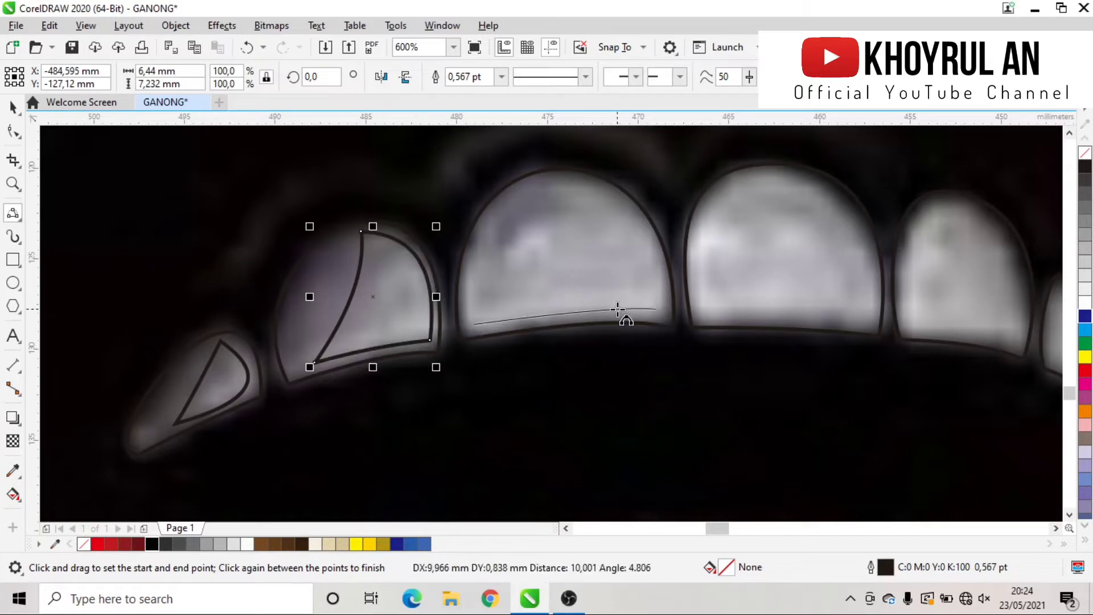
Draw a closed highlight inside the third tooth from the left and add an 87.8% copy of the fourth tooth's outline inside that tooth.
click(618, 309)
mouse_move(656, 308)
mouse_down()
mouse_move(506, 199)
mouse_move(474, 324)
mouse_up()
click(532, 193)
click(476, 268)
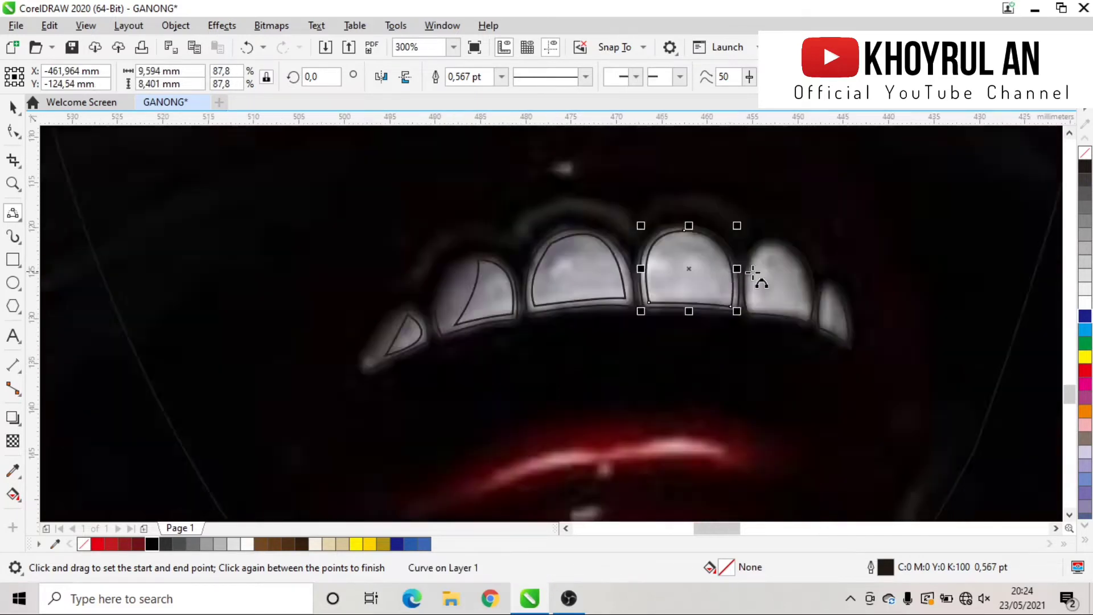
Add highlight shapes to the two rightmost teeth, the last a closed sliver about 1.8 by 5.3 mm with a straight right edge.
scroll(759, 281, up, 2)
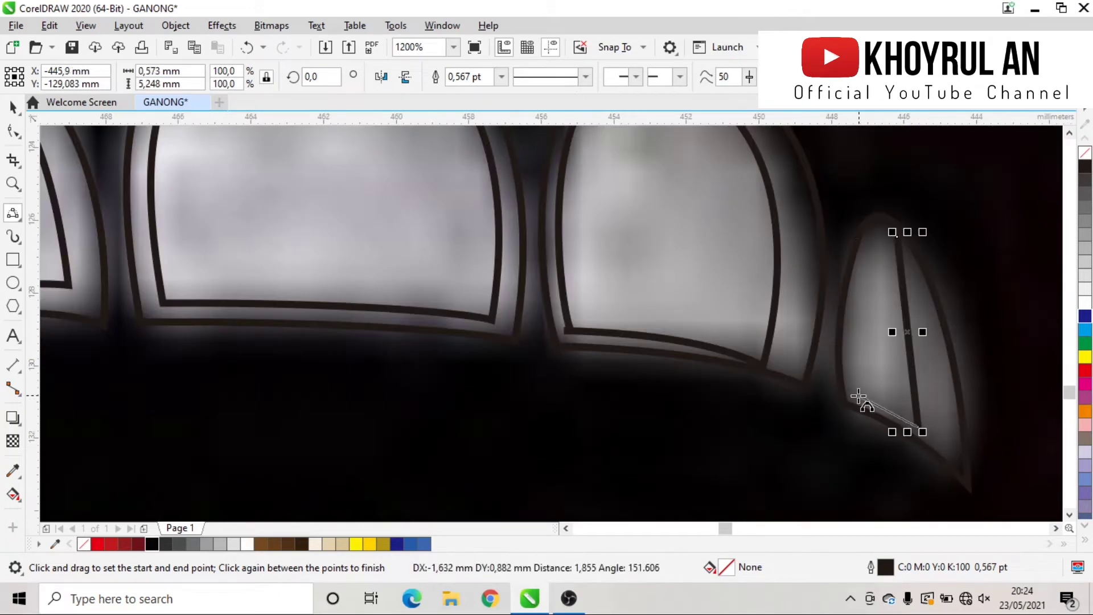
drag(867, 398, 903, 246)
scroll(795, 365, down, 2)
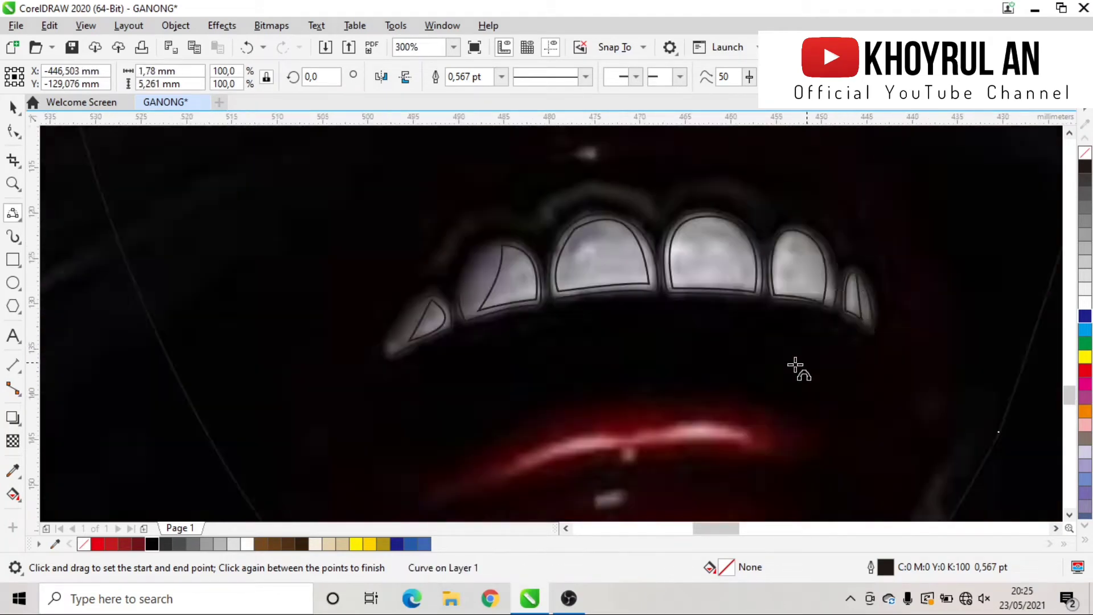
Draw the gum's lower edge as a chain of arcs over all the teeth, from the leftmost to the rightmost.
scroll(796, 366, up, 2)
drag(412, 294, 534, 253)
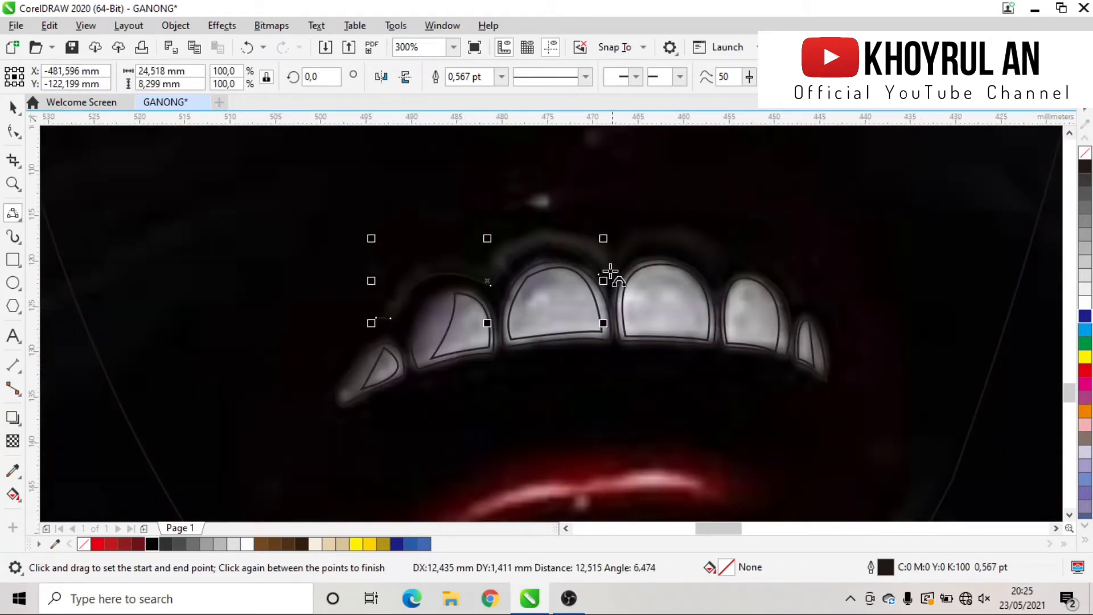
click(764, 269)
scroll(763, 269, up, 2)
drag(781, 312, 850, 340)
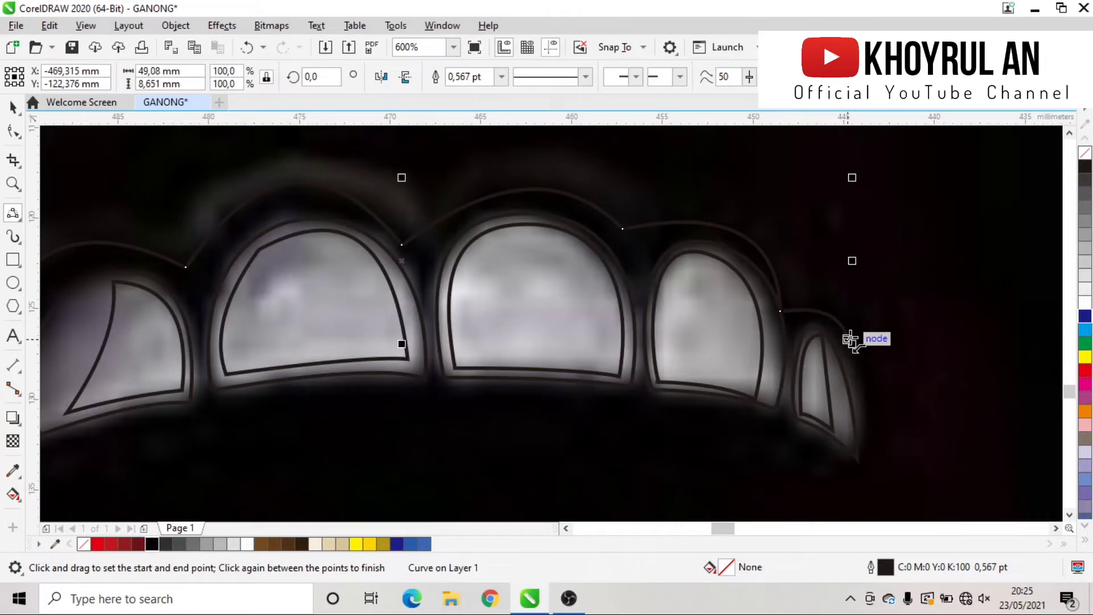
drag(630, 208, 626, 212)
click(649, 183)
Close the gum band with a second row of arcs, about 49.5 by 10 mm overall, and adjust its nodes.
scroll(649, 183, down, 2)
scroll(545, 145, up, 2)
drag(728, 251, 519, 248)
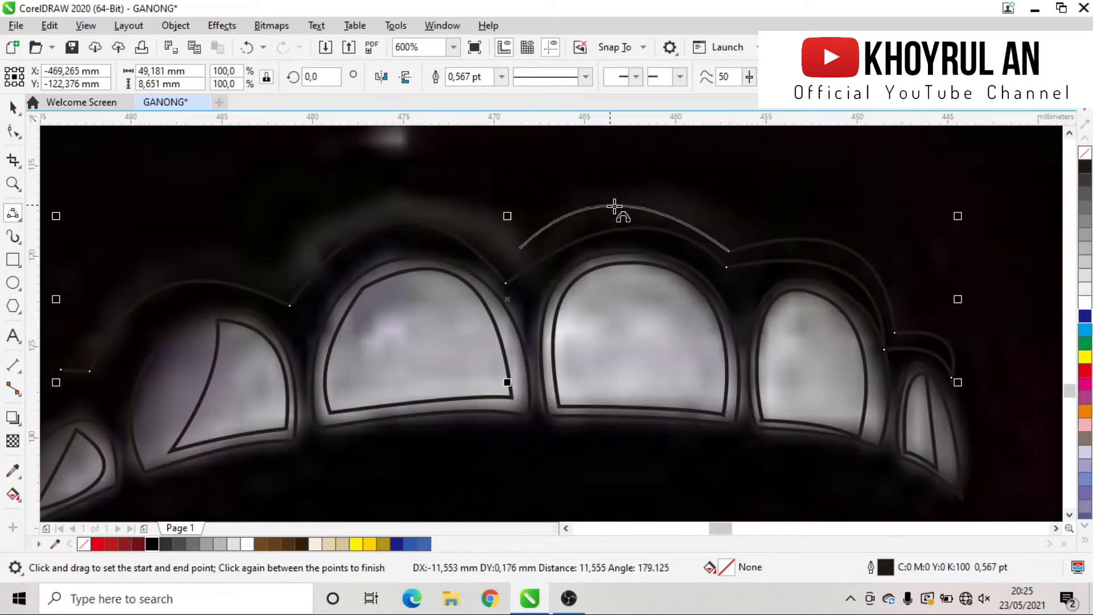
scroll(285, 269, left, 3)
click(268, 351)
scroll(268, 351, down, 2)
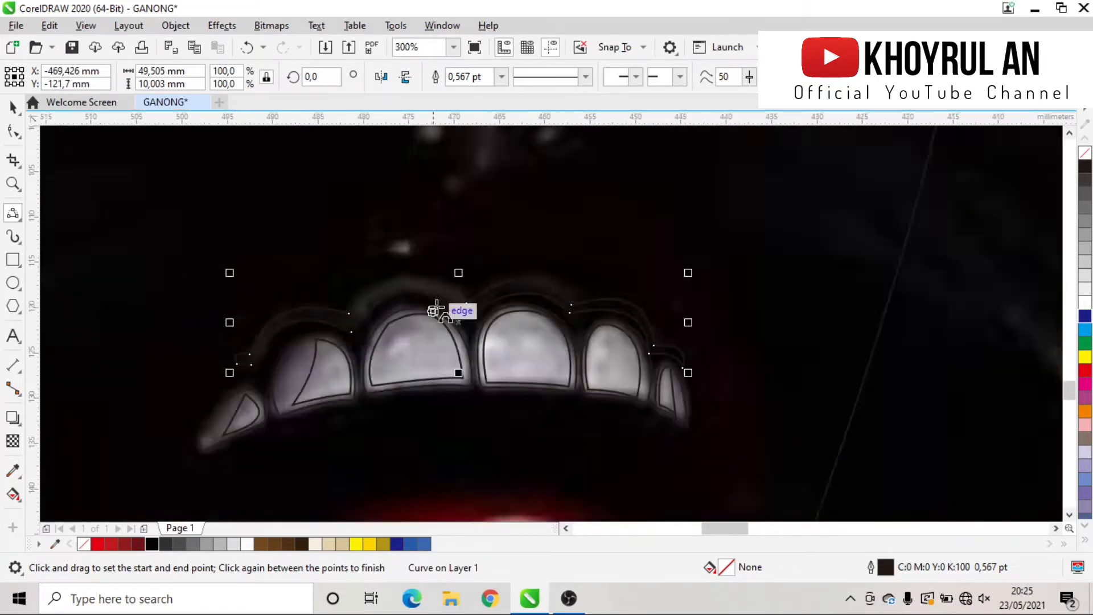
key(F10)
scroll(676, 322, up, 4)
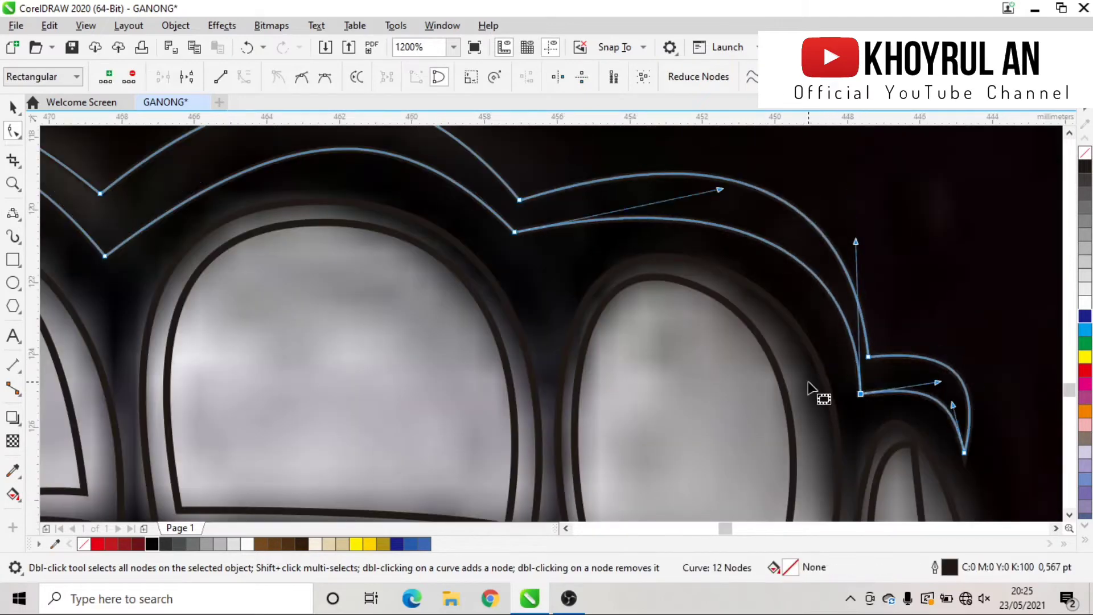
scroll(817, 385, down, 4)
Draw one closed outline around the red mouth area, following the upper band and the lower lip, about 54 by 31 mm.
scroll(707, 313, up, 2)
click(13, 213)
drag(520, 341, 500, 329)
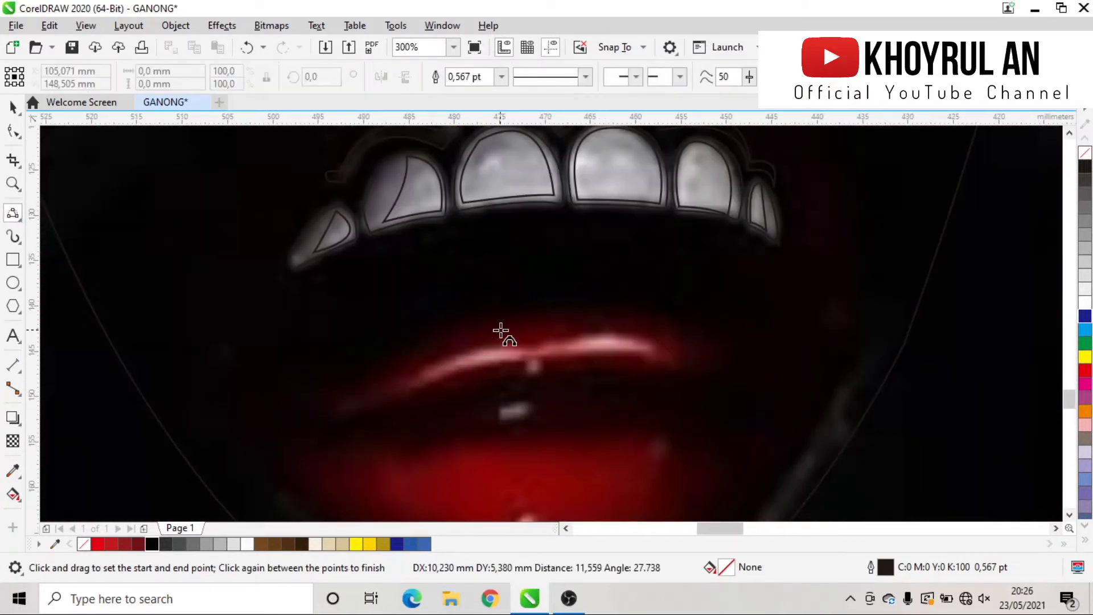
scroll(500, 329, down, 1)
drag(636, 320, 641, 286)
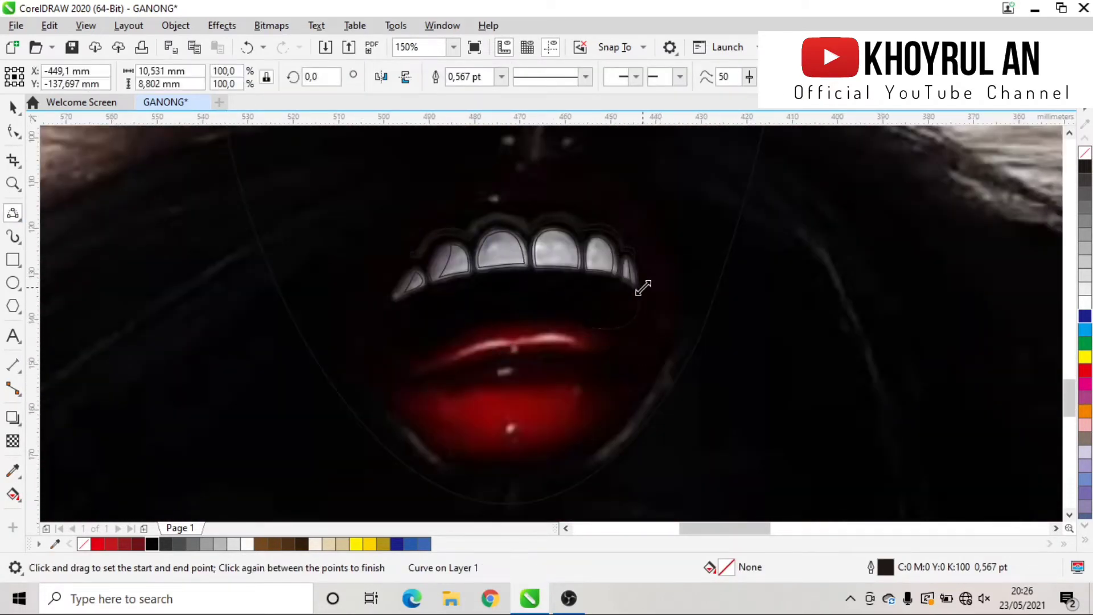
click(407, 415)
drag(440, 452, 471, 317)
click(602, 440)
scroll(612, 367, up, 1)
scroll(501, 393, down, 1)
click(640, 378)
scroll(670, 296, up, 1)
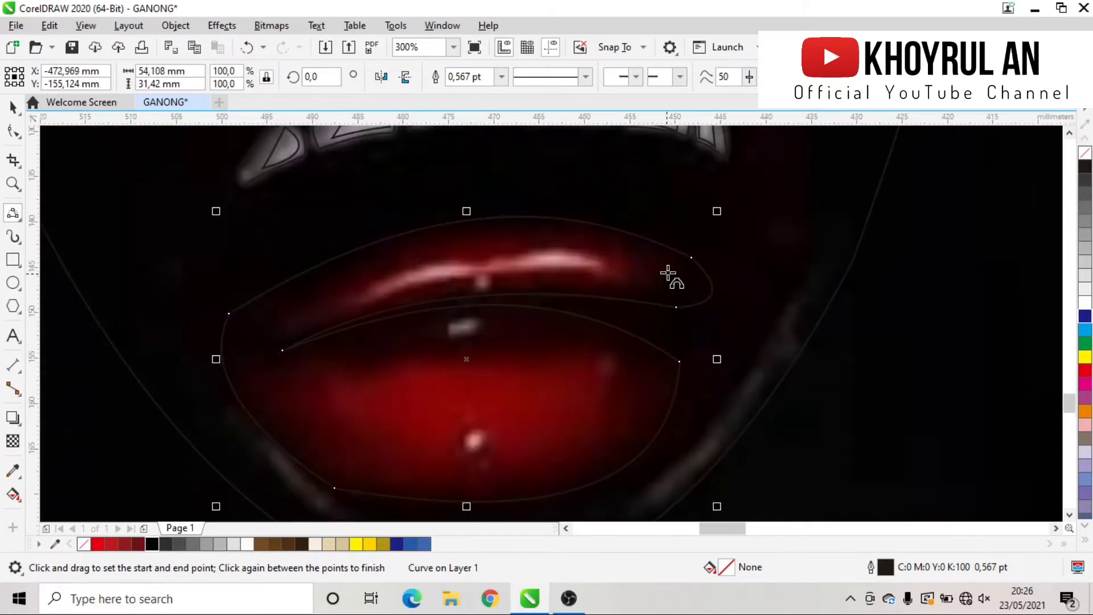
Draw a closed inner shape about 48 by 11 mm within the upper band of the red mouth area.
click(524, 236)
drag(541, 286, 281, 331)
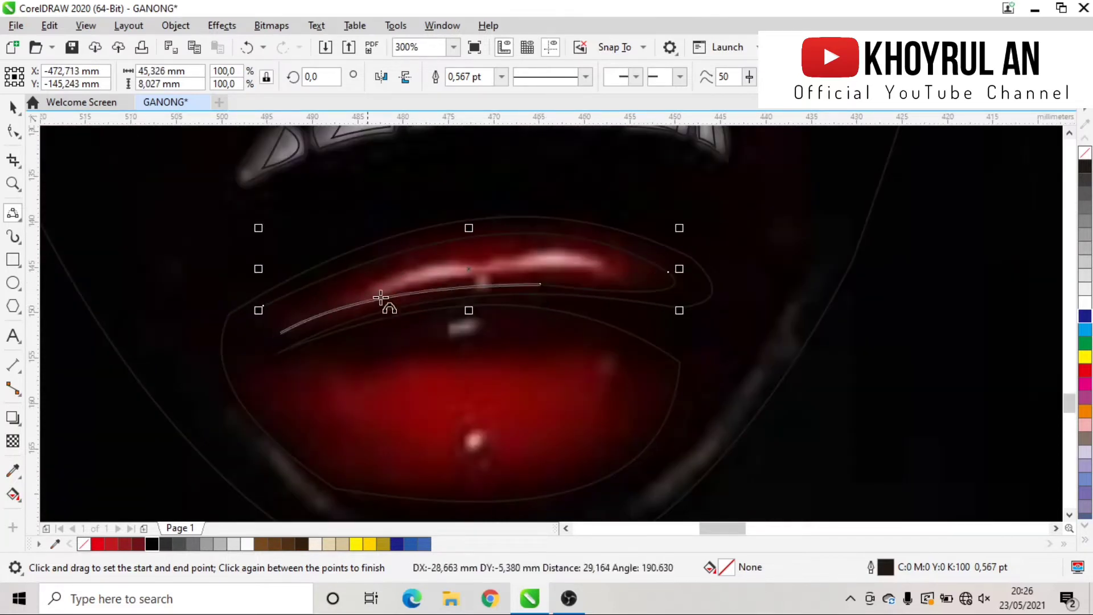
click(235, 328)
Draw a pointed shape about 37 by 8 mm inside the upper band, with a thinner closed highlight within it.
drag(588, 257, 353, 312)
scroll(555, 259, up, 1)
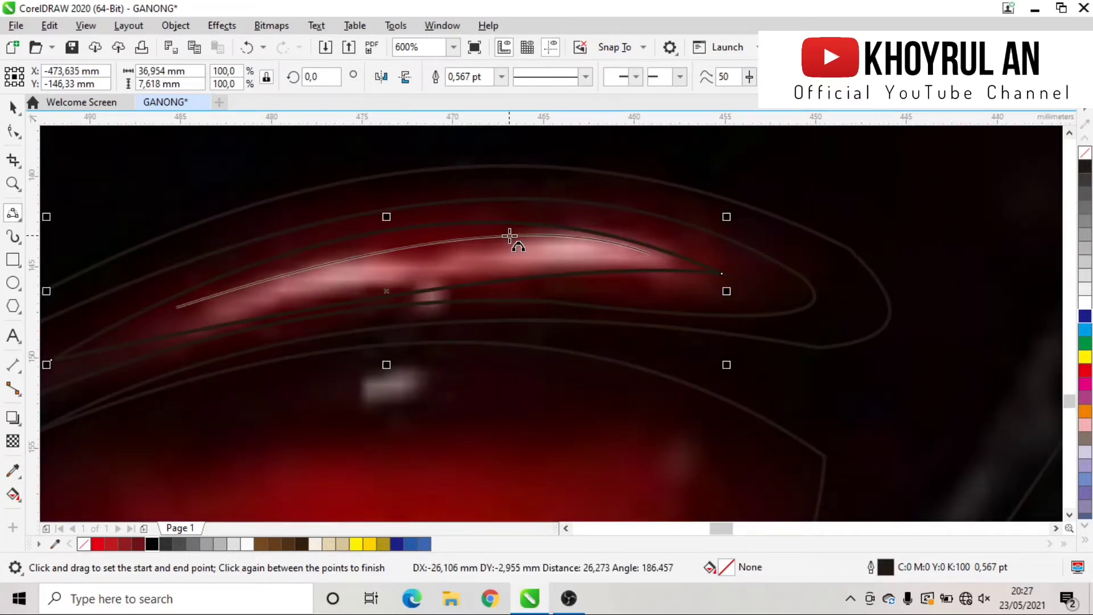
click(525, 261)
scroll(524, 259, down, 1)
Draw a closed shape inside the lower lip, following the edge of its red area.
drag(256, 353, 598, 357)
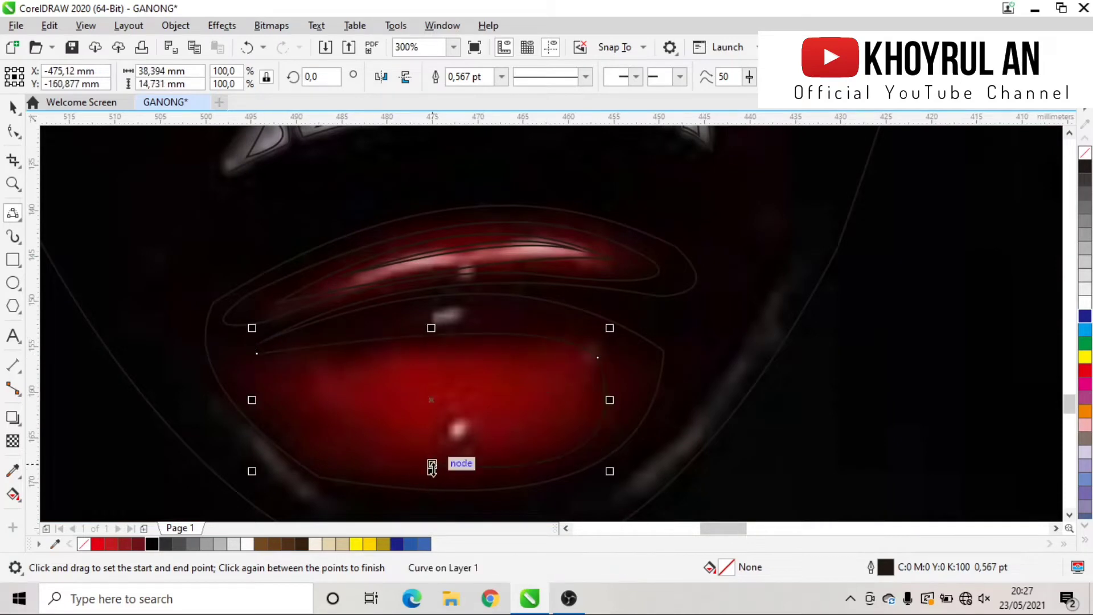
click(432, 466)
scroll(244, 378, up, 1)
scroll(424, 358, down, 1)
Draw an ellipse about 3.9 by 3.4 mm around the light spot on the lower lip.
key(F7)
drag(419, 371, 421, 431)
key(space)
Add a copy of the lower lip's inner shape, reduced to 85.8%, inside that shape.
click(8, 126)
key(F5)
drag(389, 317, 372, 415)
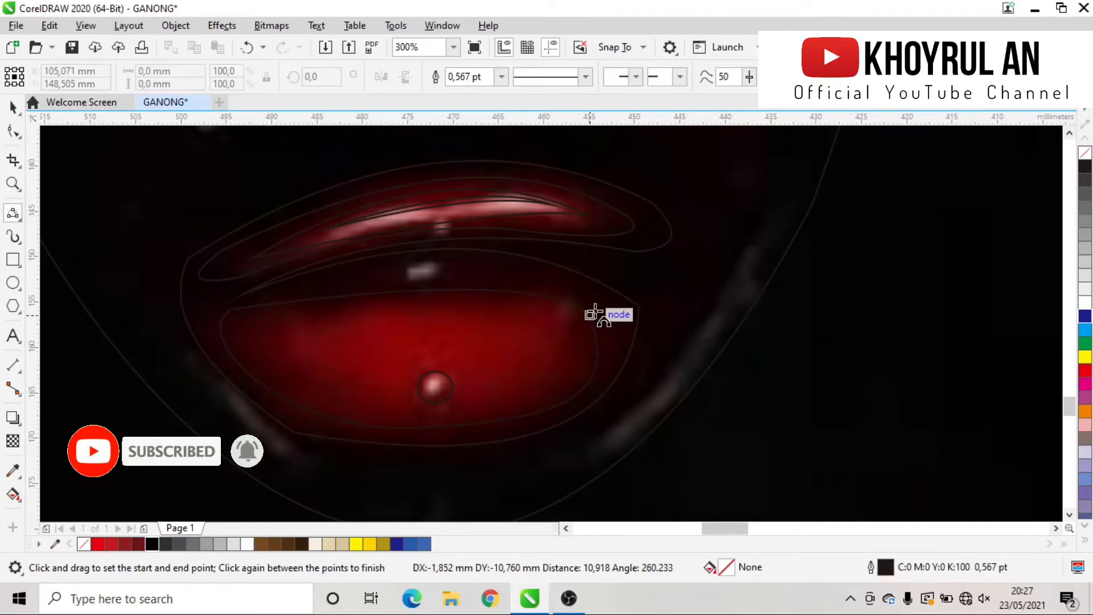
click(573, 420)
right_click(445, 401)
mouse_move(569, 237)
click(660, 237)
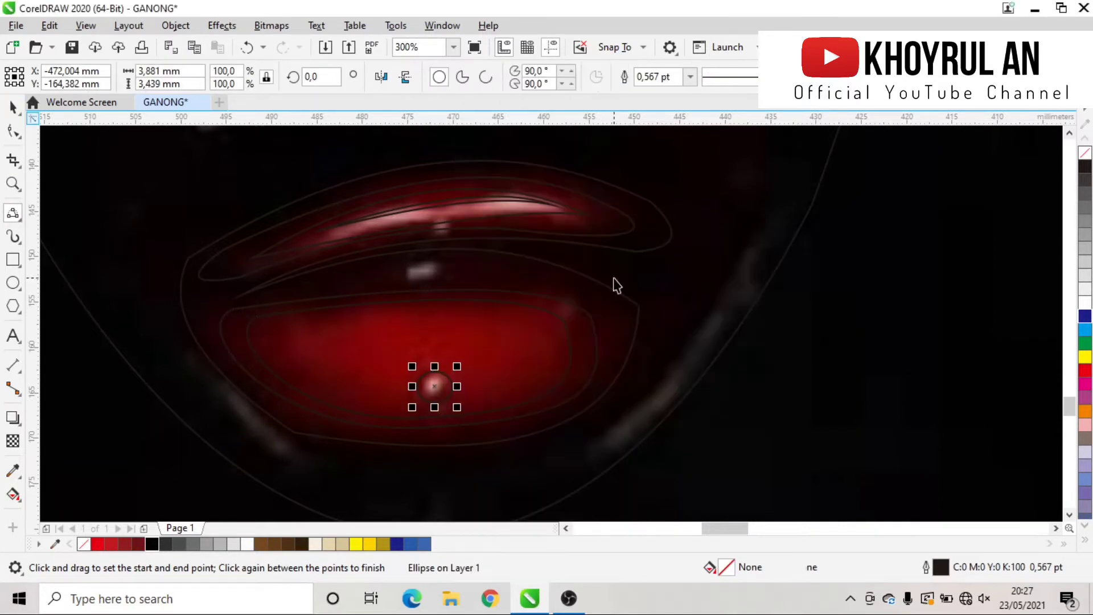
Fill the upper band's nested shapes white, red and darker red, and the lower lip's innermost shape red with a white spot.
key(space)
key(Tab)
key(Tab)
click(108, 544)
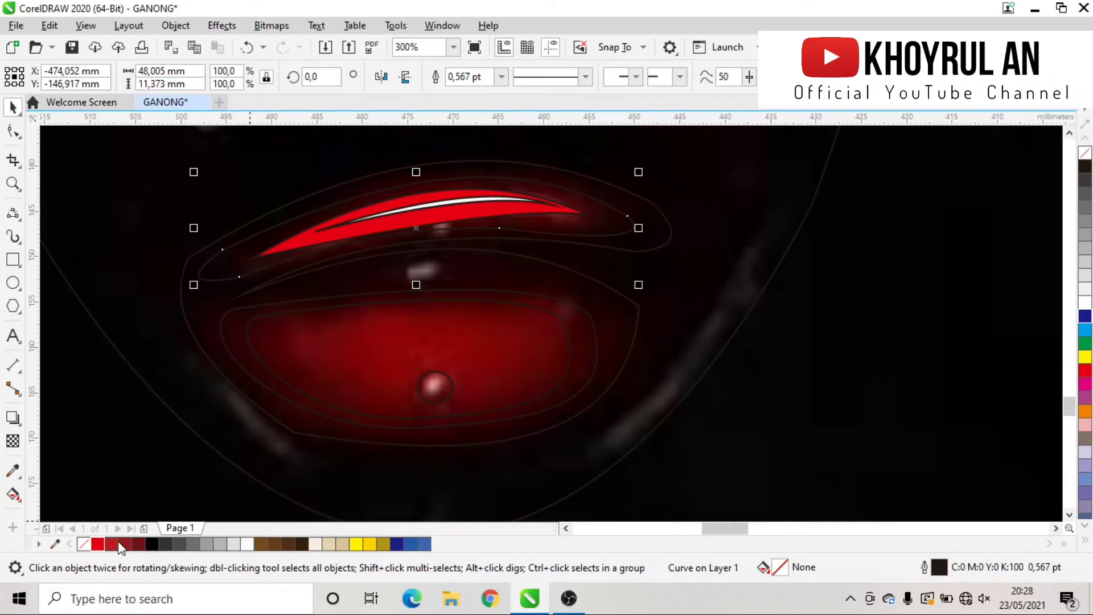
click(121, 545)
key(Tab)
key(Tab)
key(Tab)
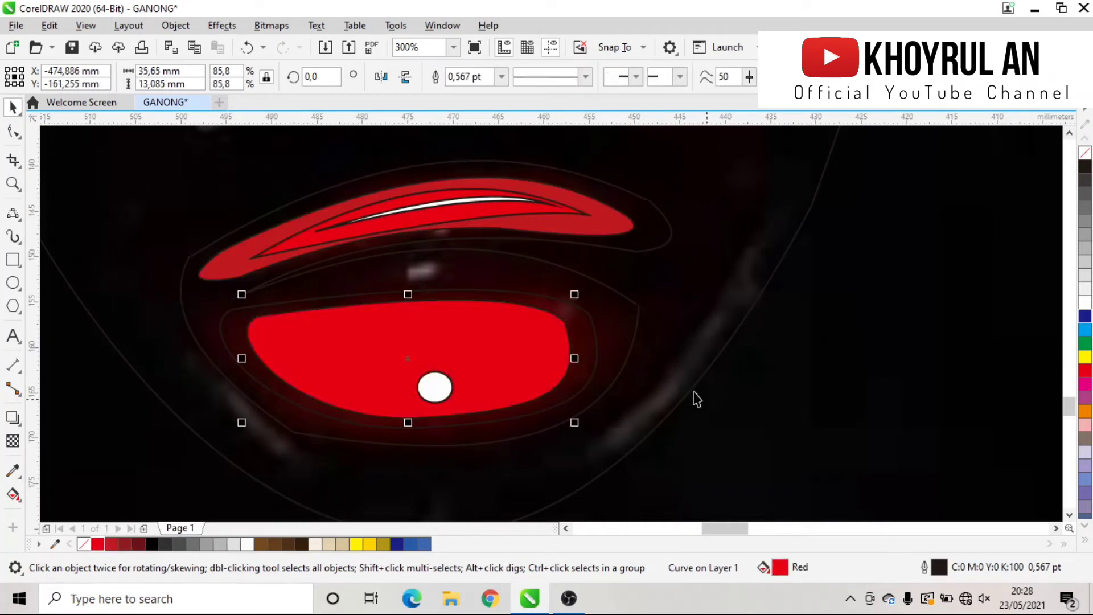
Fill the lower lip's middle shape dark red and the outer mouth shape darker red, C51 M100 Y100 K37.
key(Tab)
click(124, 545)
key(Tab)
click(139, 545)
click(565, 236)
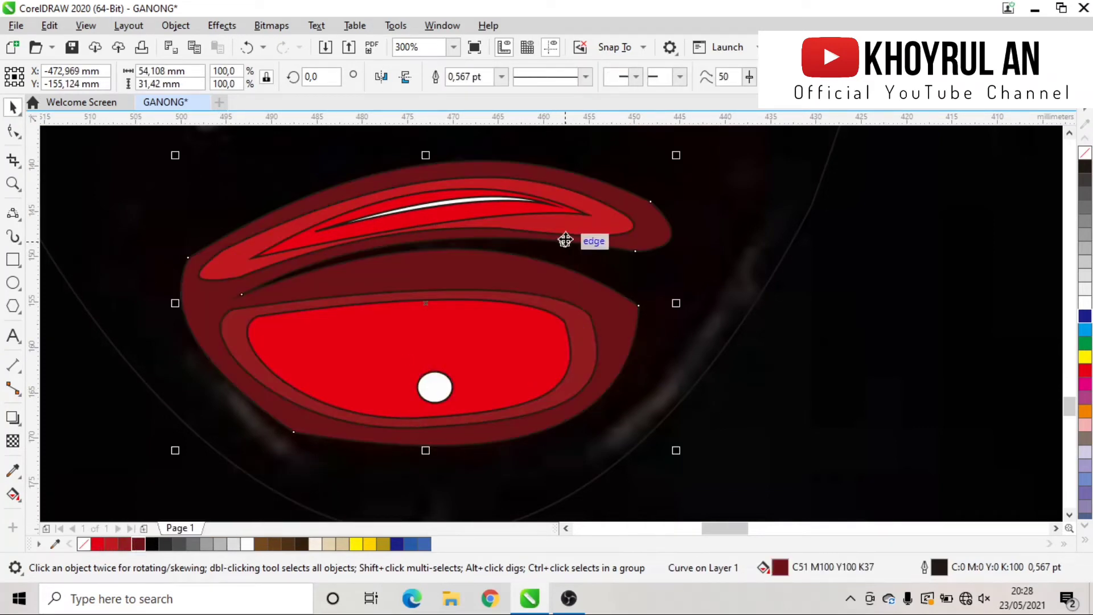
click(125, 545)
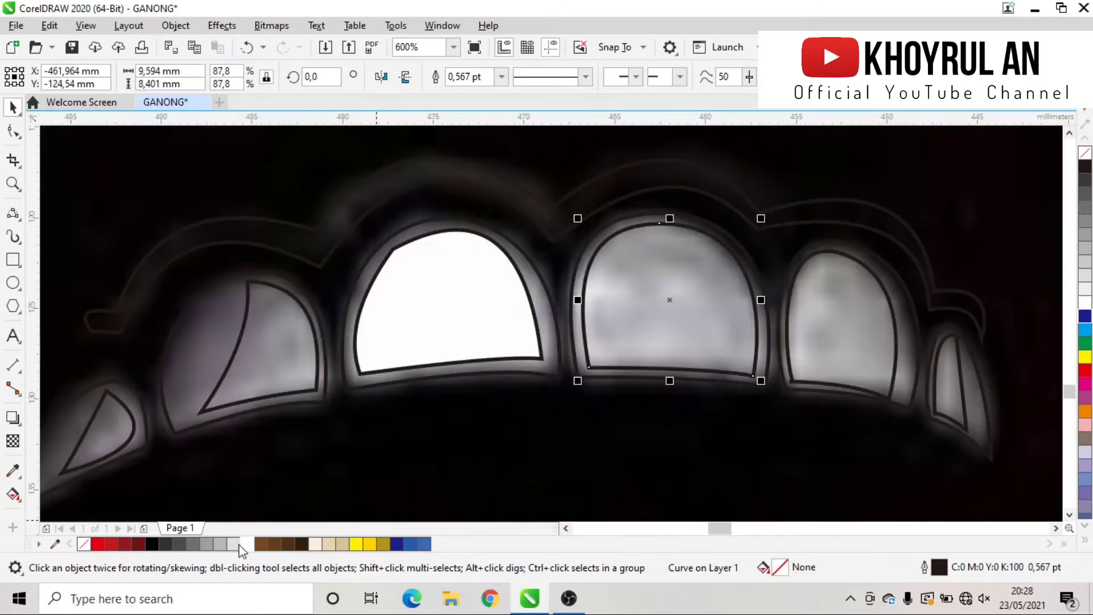
Fill the highlights of the second to fifth teeth white and the leftmost tooth's highlight light grey.
click(241, 545)
key(Tab)
click(247, 545)
key(Tab)
click(247, 544)
click(895, 356)
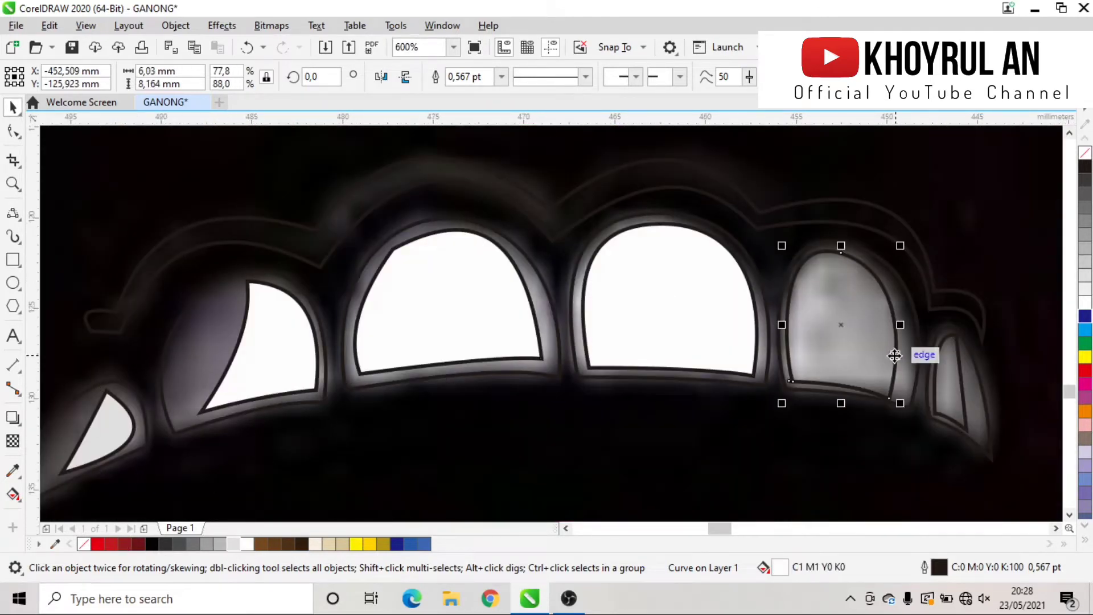
Remove the extra corner node from the fifth tooth's highlight and fill the rightmost tooth's highlight light grey.
key(F10)
double_click(794, 384)
click(976, 399)
click(238, 545)
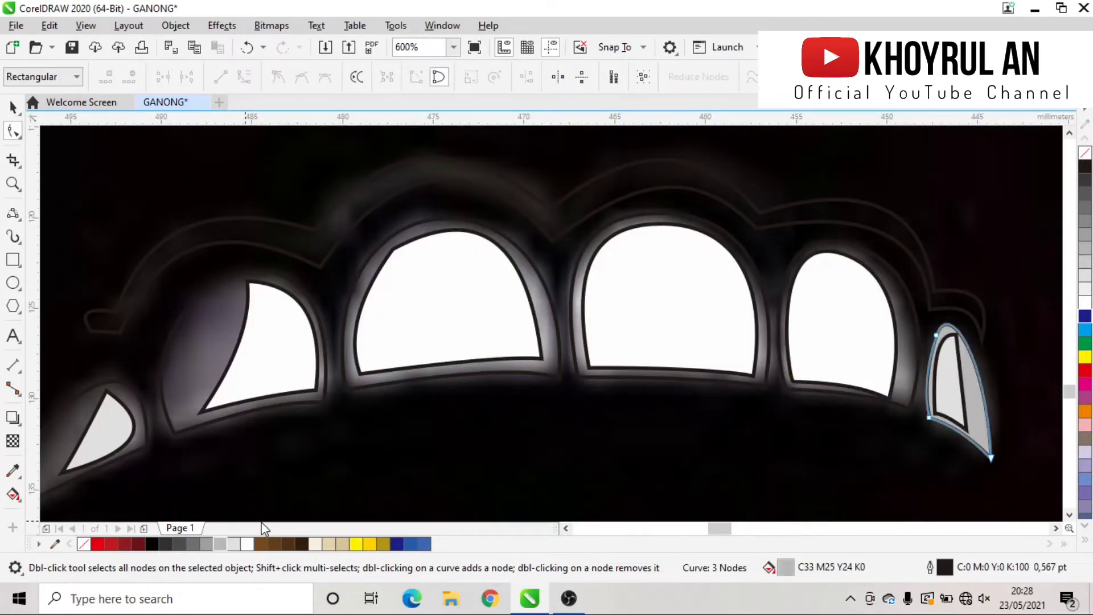
Fill the base shapes of the teeth behind the highlights with grey C33 M25 Y24 K0.
key(Tab)
click(237, 545)
key(Tab)
click(237, 545)
click(220, 545)
key(Tab)
click(219, 545)
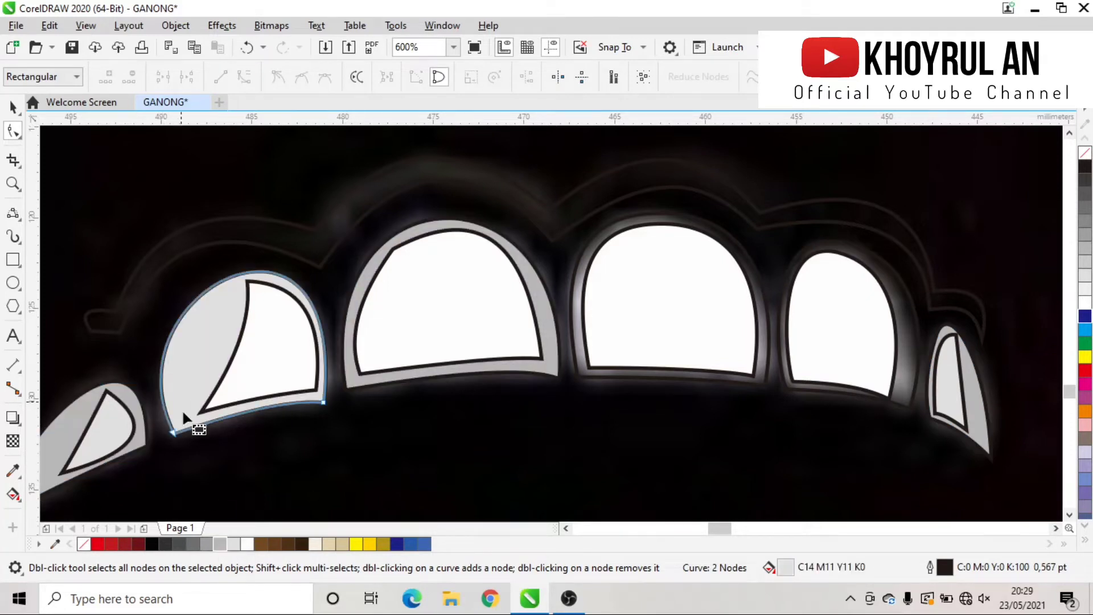
key(Tab)
click(220, 544)
Darken the base shapes of the leftmost and rightmost teeth to grey C64 M56 Y53 K2.
key(Tab)
key(Tab)
key(Tab)
key(Tab)
key(Tab)
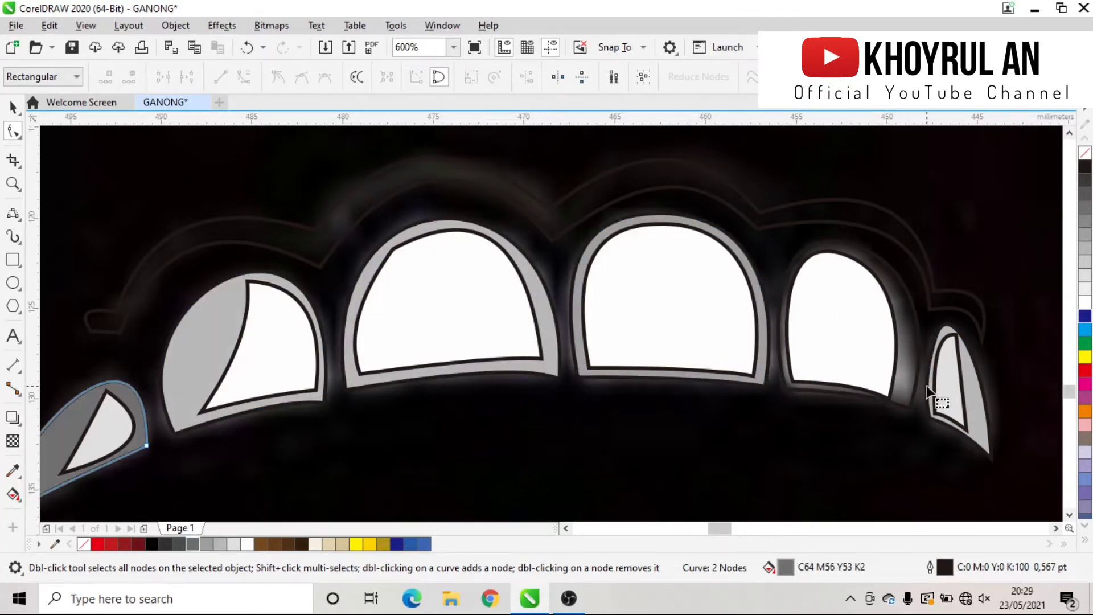
Fill the gum band above the teeth dark gold, C36 M41 Y100 K0, and try fading it with the Transparency tool.
click(383, 544)
click(13, 441)
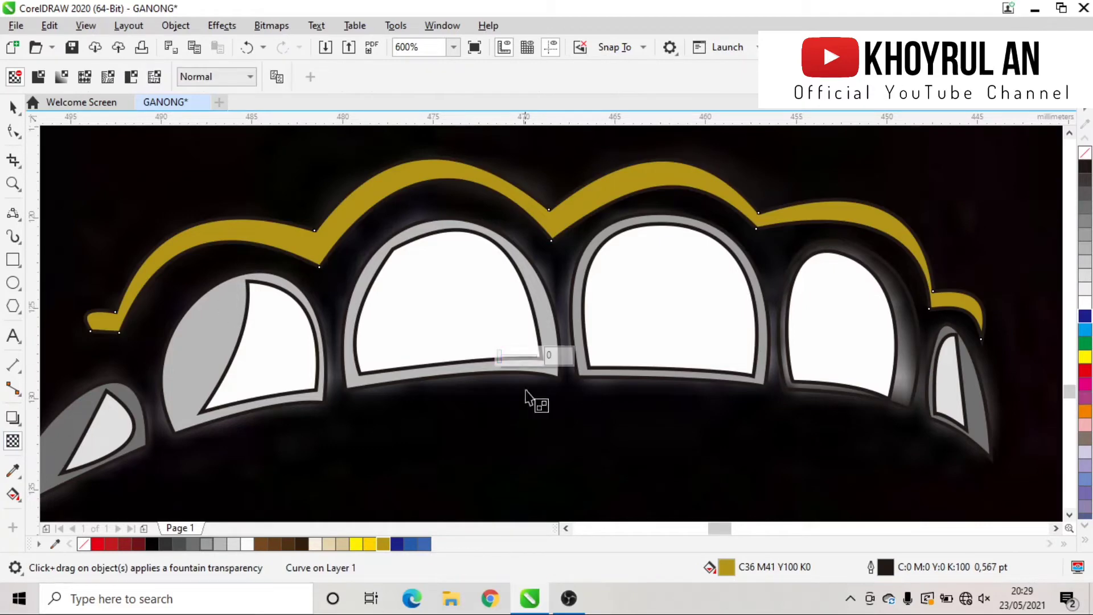
drag(530, 399, 496, 367)
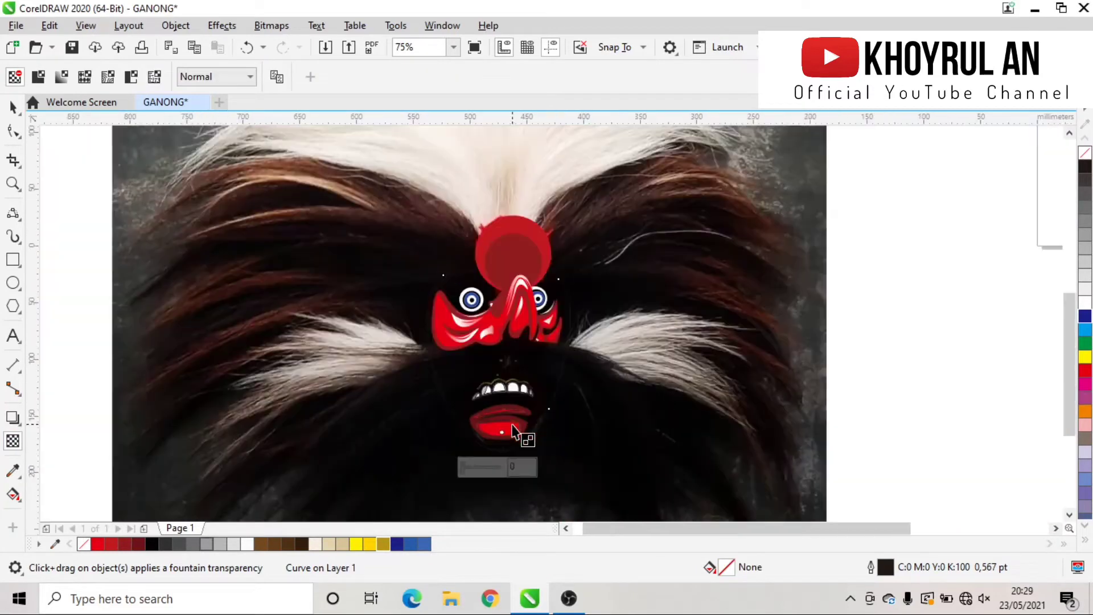
Remove the outlines from the tooth and lip shapes, and fill the face shape black, C93 M88 Y89 K80.
key(space)
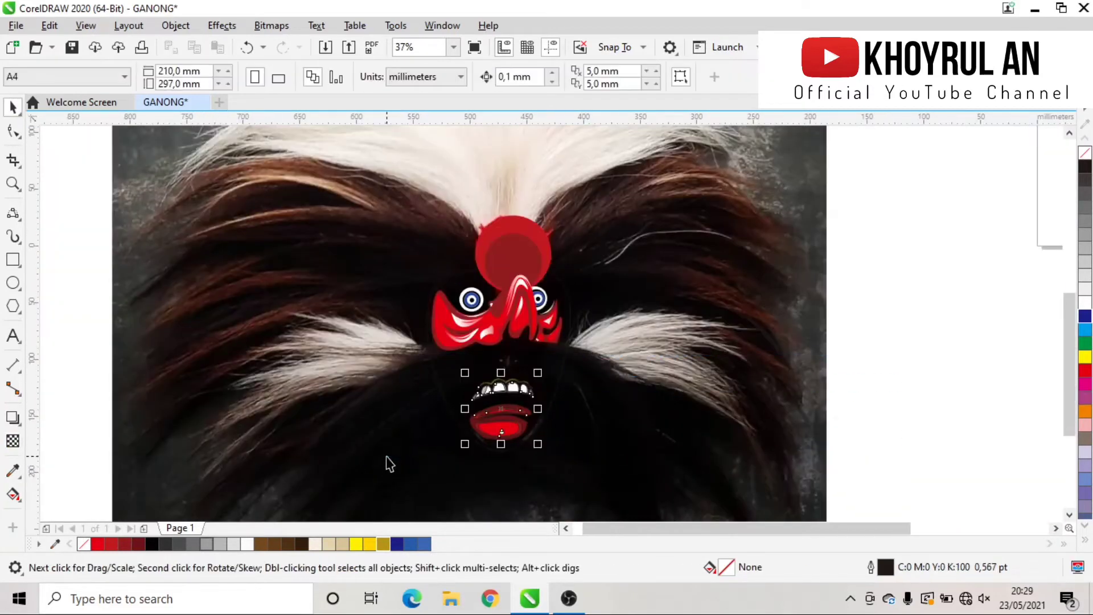
click(512, 435)
scroll(514, 433, up, 3)
scroll(514, 433, down, 2)
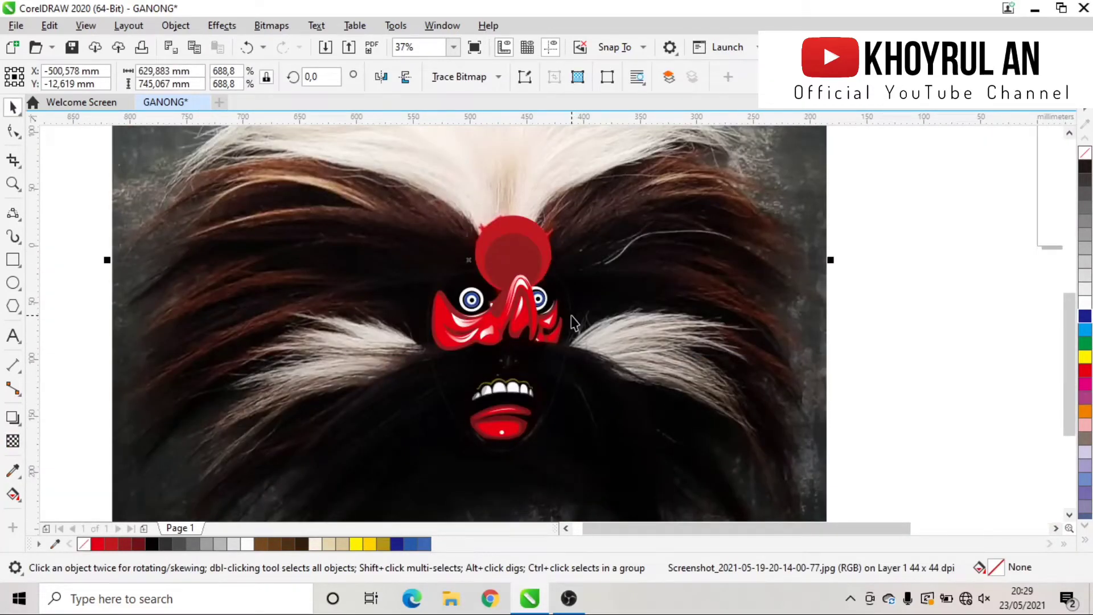
click(572, 319)
click(686, 324)
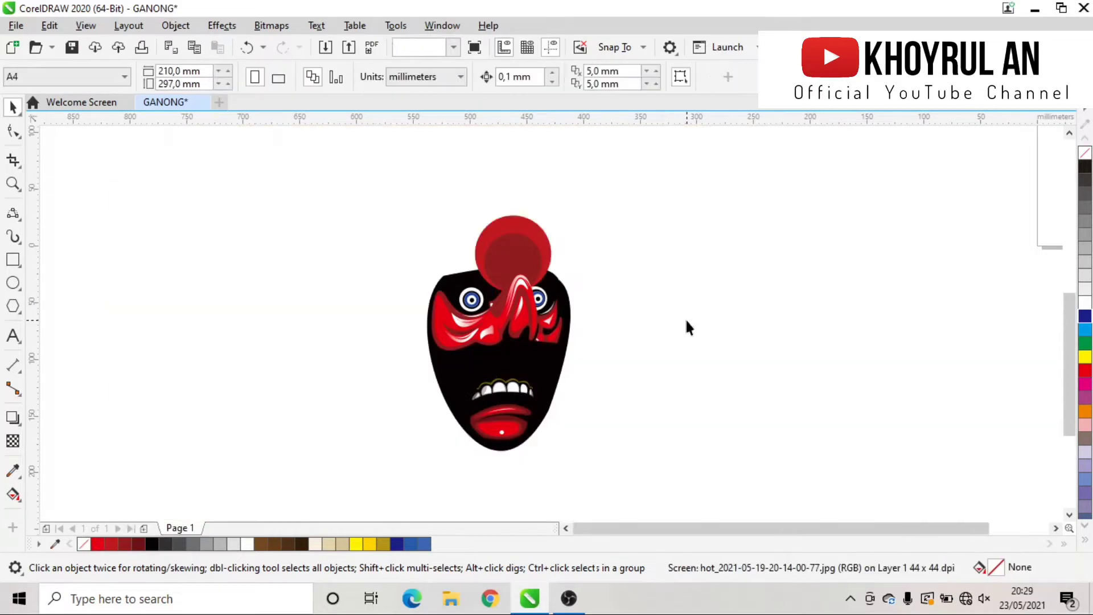
Try a dark red fill on the red cheek and nose shape, and undo it.
scroll(524, 362, up, 2)
click(396, 343)
scroll(396, 343, up, 2)
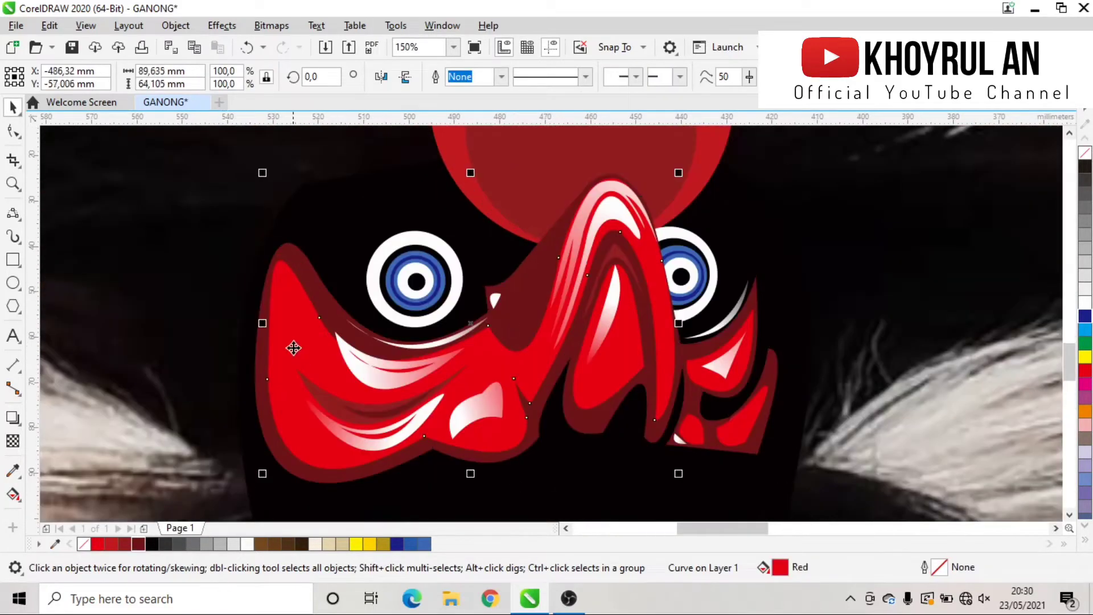
click(125, 545)
key(ctrl+z)
scroll(316, 410, up, 2)
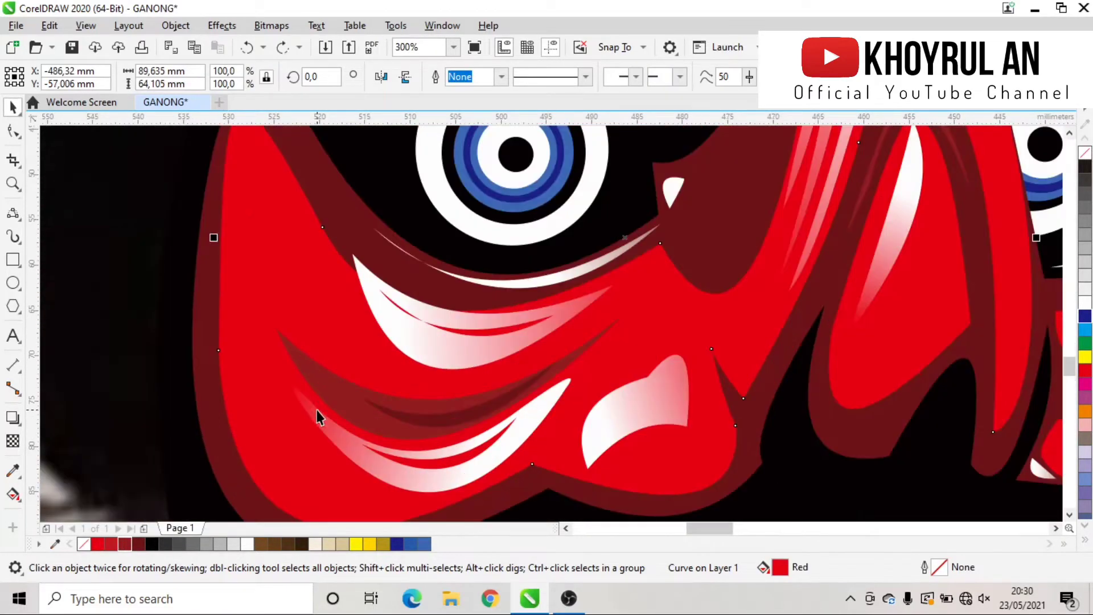
scroll(390, 337, down, 2)
scroll(623, 385, down, 4)
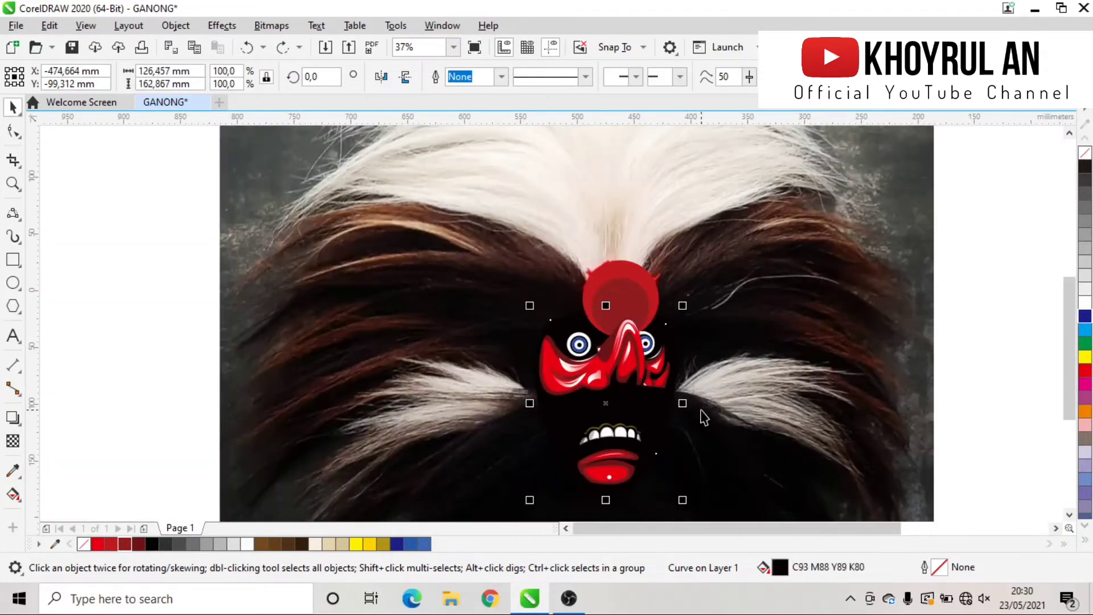
Try Artistic Media strokes of different widths on the forehead circle, and undo them.
mouse_move(597, 415)
mouse_down()
mouse_move(467, 319)
mouse_move(495, 293)
mouse_up()
scroll(528, 359, up, 4)
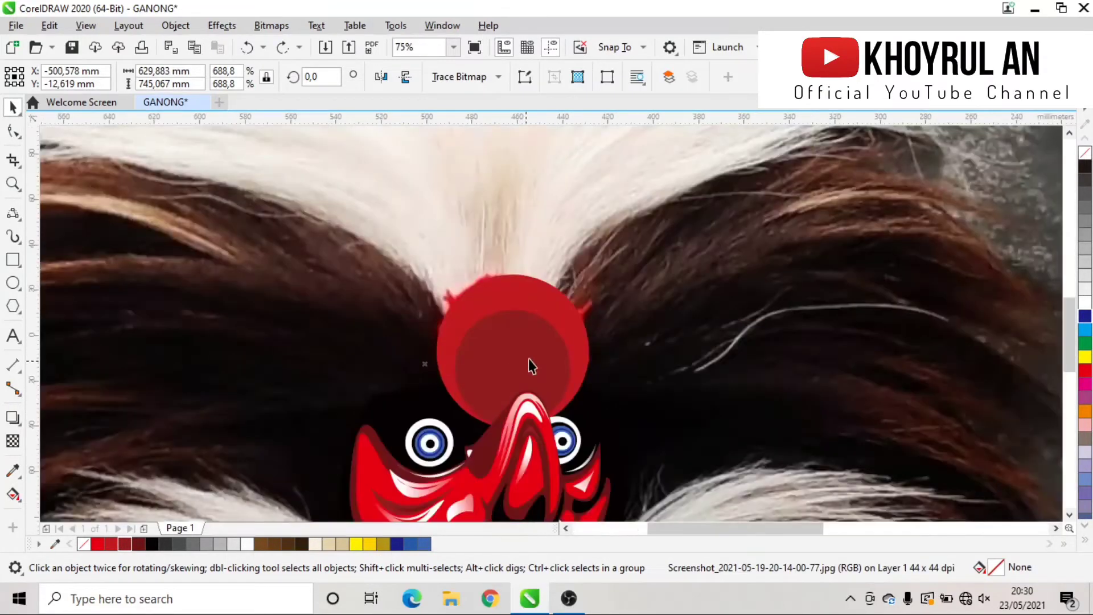
key(i)
click(609, 338)
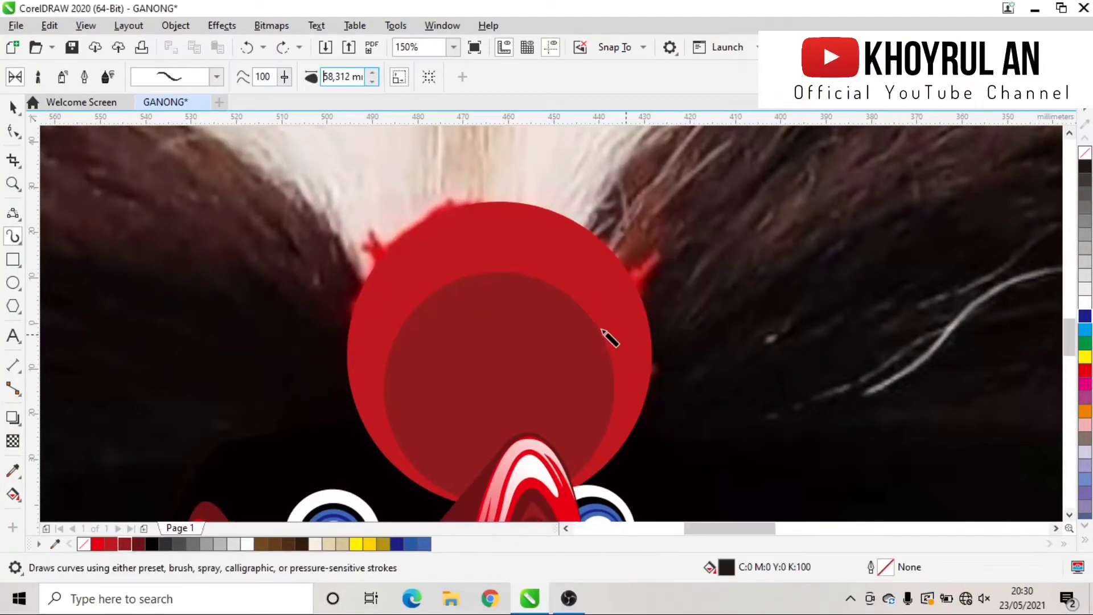
drag(457, 383, 486, 501)
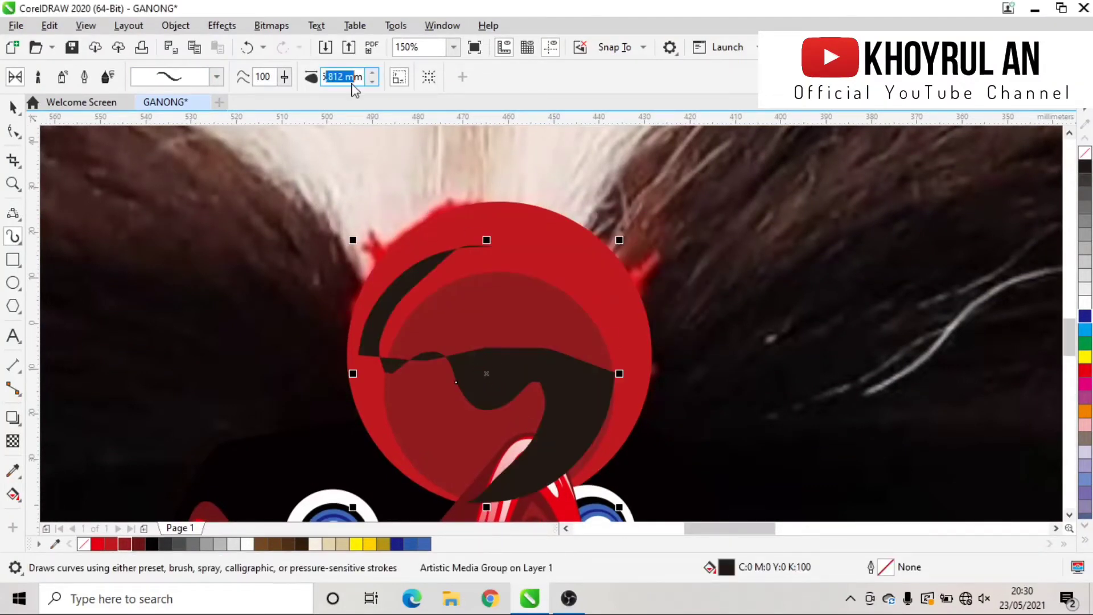
key(ctrl+z)
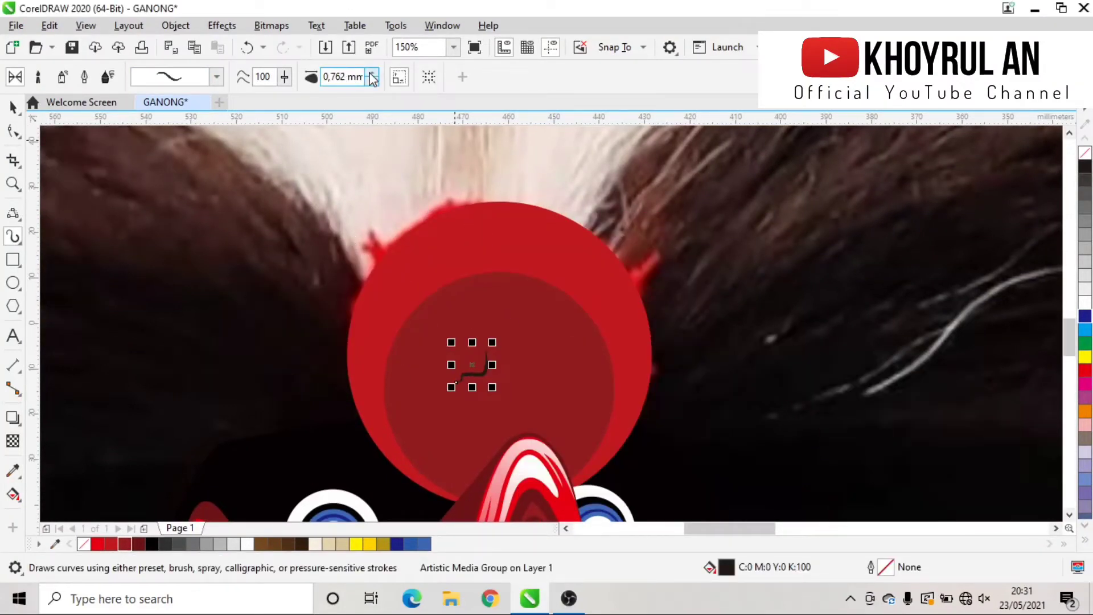
scroll(488, 366, up, 2)
scroll(533, 264, down, 2)
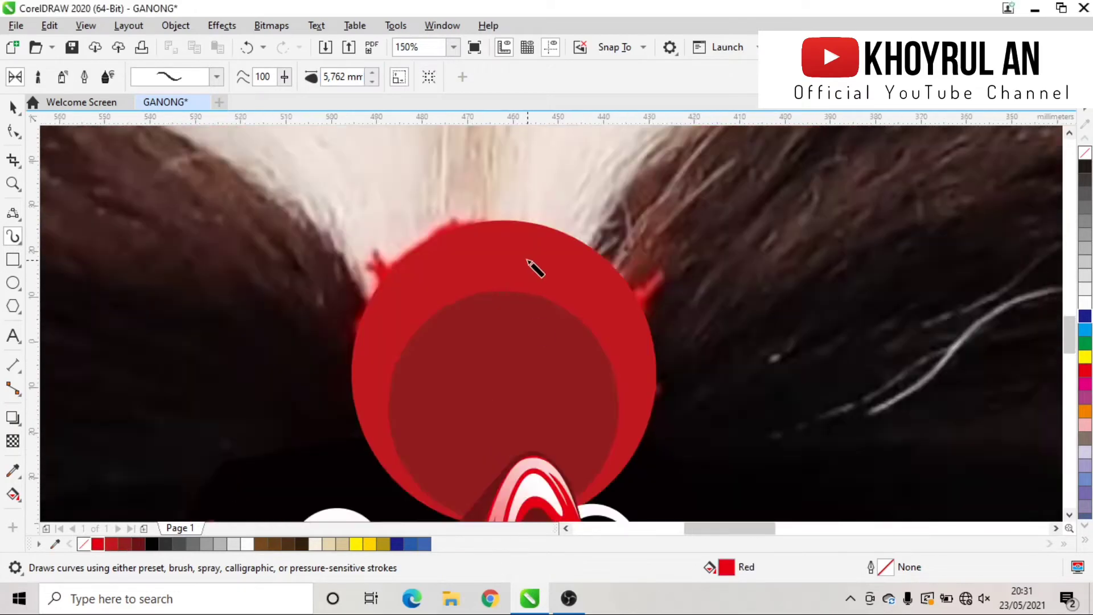
Paint short red leaf-shaped Artistic Media strokes, 2.762 mm wide, in rows across the upper part of the forehead circle.
drag(520, 231, 530, 250)
scroll(524, 239, up, 2)
scroll(462, 241, down, 1)
drag(466, 231, 470, 248)
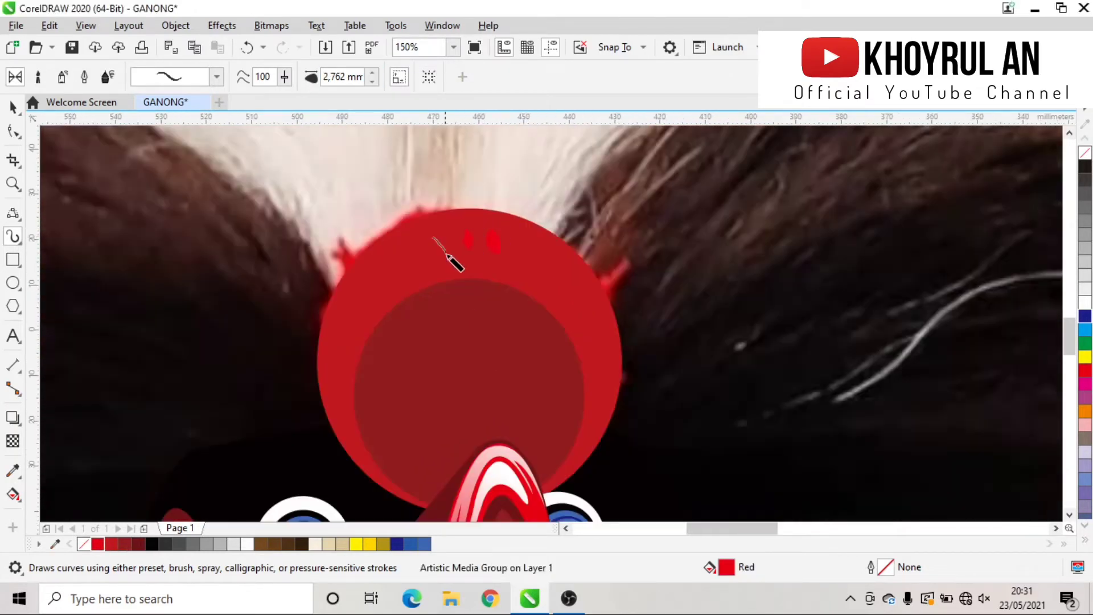
scroll(478, 251, up, 1)
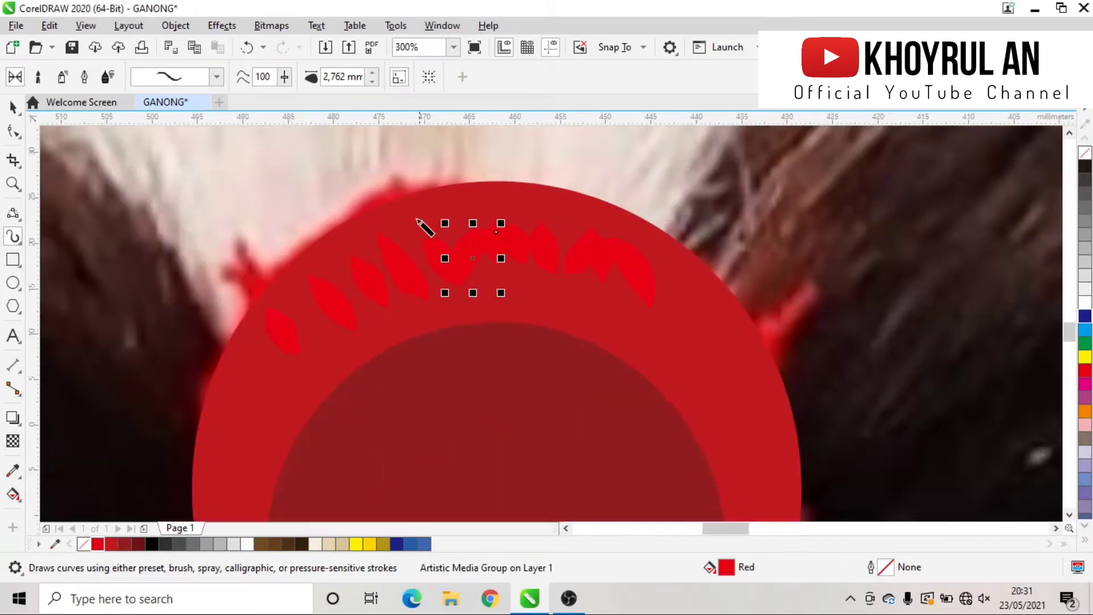
drag(336, 192, 372, 202)
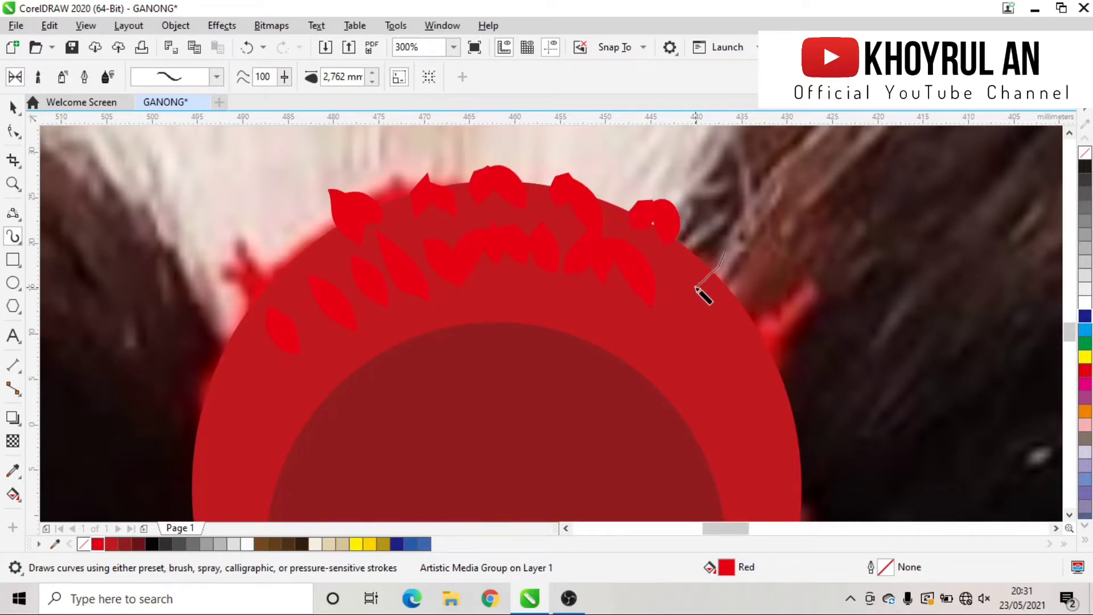
drag(696, 287, 697, 288)
scroll(519, 290, down, 1)
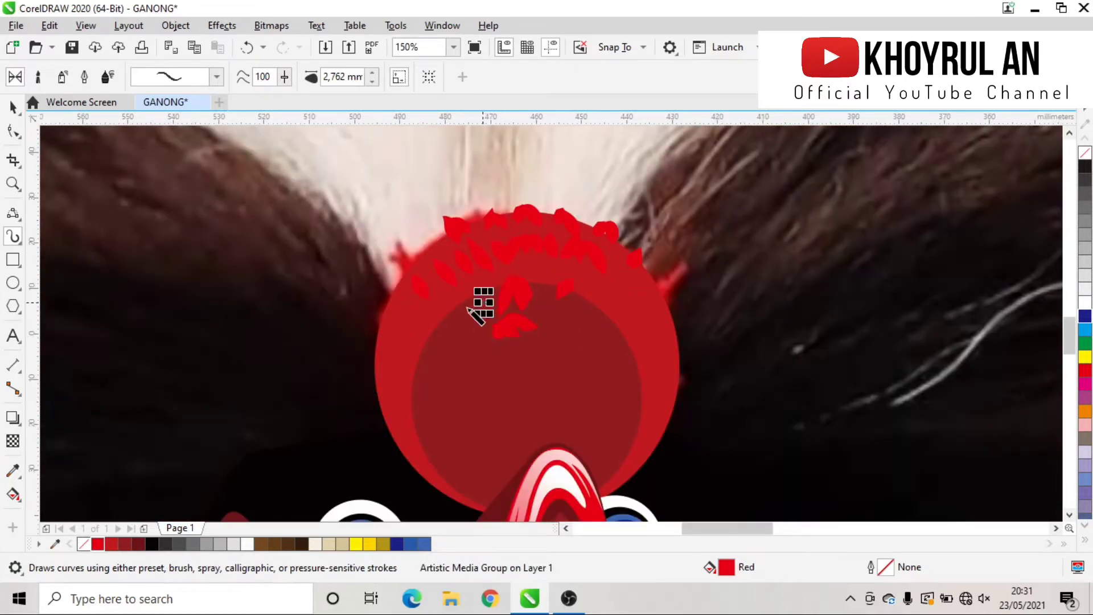
Duplicate small groups of the red strokes to build rows down both sides of the forehead circle.
scroll(462, 301, up, 1)
key(space)
mouse_move(461, 300)
mouse_down()
mouse_move(432, 312)
mouse_move(347, 279)
mouse_up()
mouse_move(361, 211)
mouse_down()
mouse_move(487, 225)
mouse_move(525, 336)
mouse_move(478, 371)
mouse_up()
scroll(552, 340, down, 3)
scroll(493, 311, up, 3)
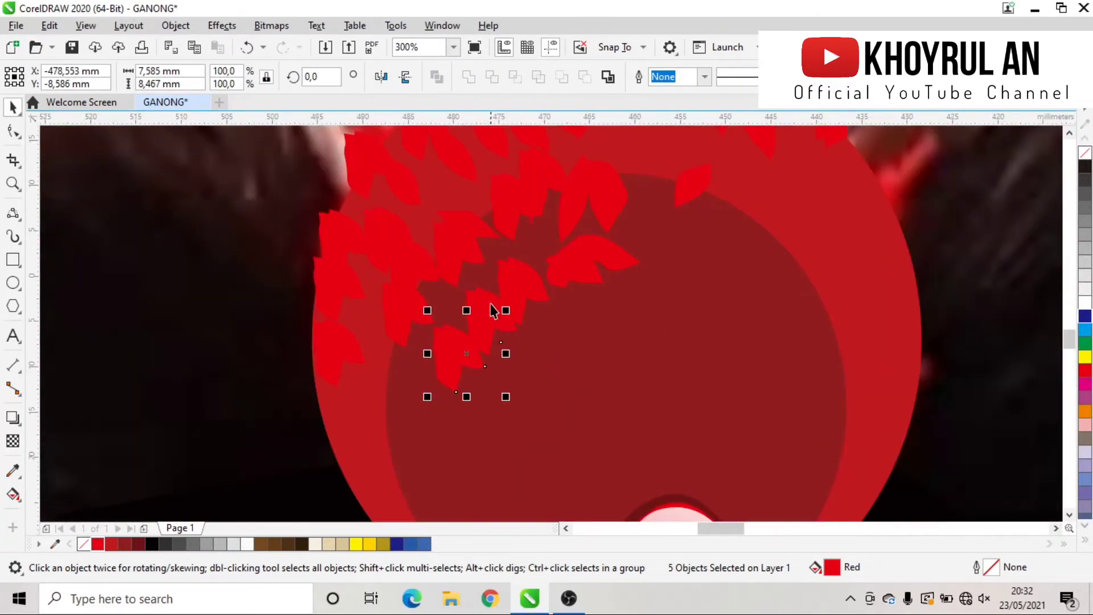
mouse_move(466, 293)
mouse_down()
mouse_move(483, 336)
mouse_move(586, 330)
mouse_move(845, 271)
mouse_move(878, 395)
mouse_move(771, 353)
mouse_move(768, 396)
mouse_up()
scroll(670, 305, up, 1)
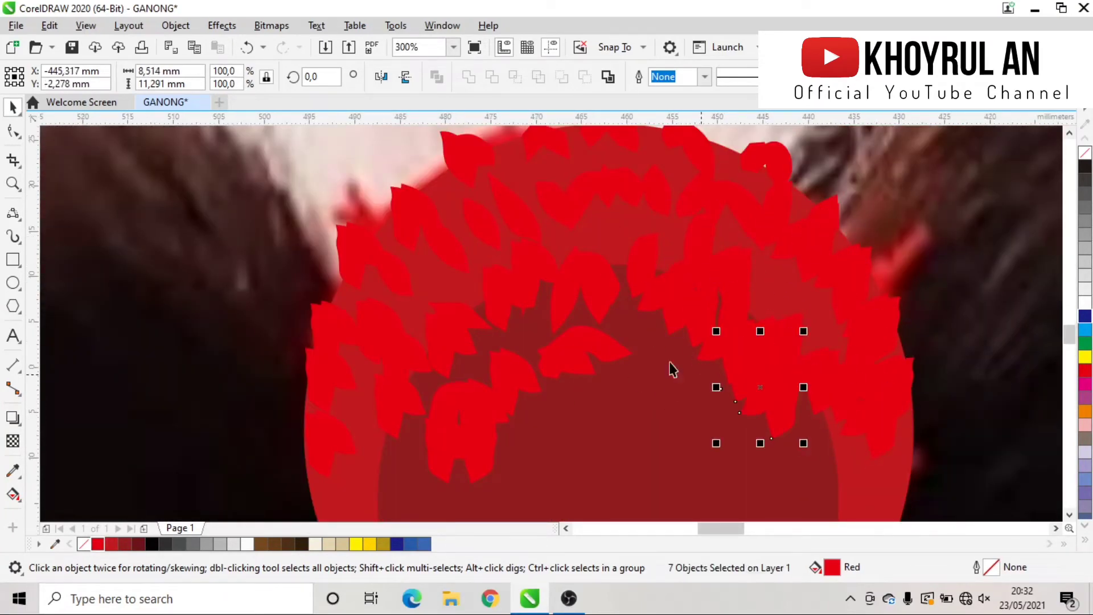
Select the red leaf strokes together and copy them downward over the lower part of the forehead circle.
scroll(578, 381, down, 1)
scroll(579, 376, down, 2)
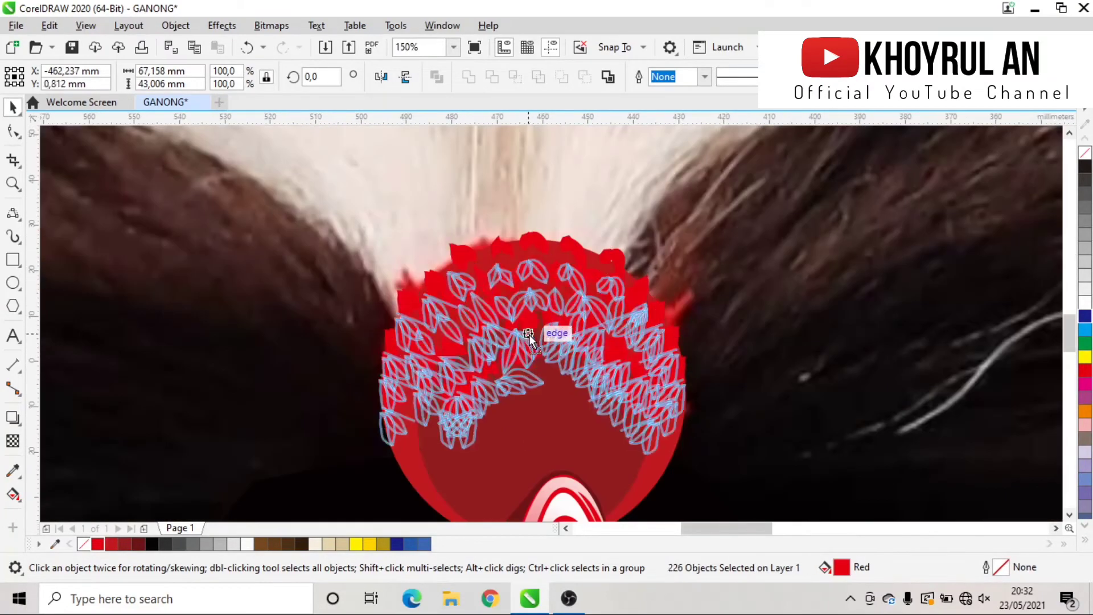
drag(528, 333, 531, 402)
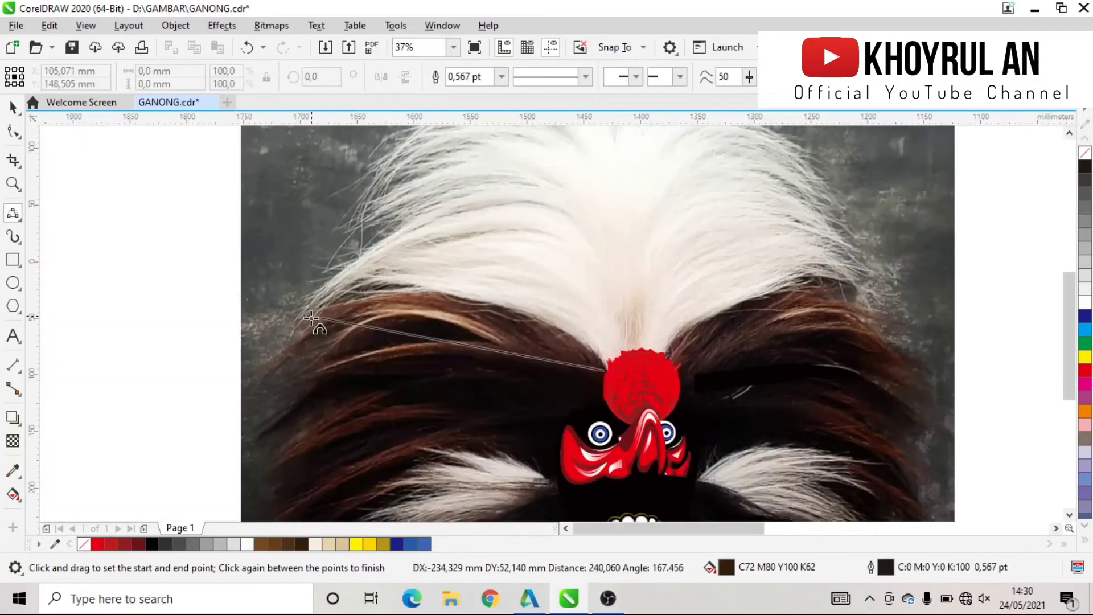
Trace the left edge of the white hair with the 3-Point Curve tool, following its pointed tufts up to the crown.
click(321, 311)
mouse_move(608, 375)
mouse_down()
mouse_move(318, 320)
mouse_move(400, 228)
mouse_up()
click(396, 287)
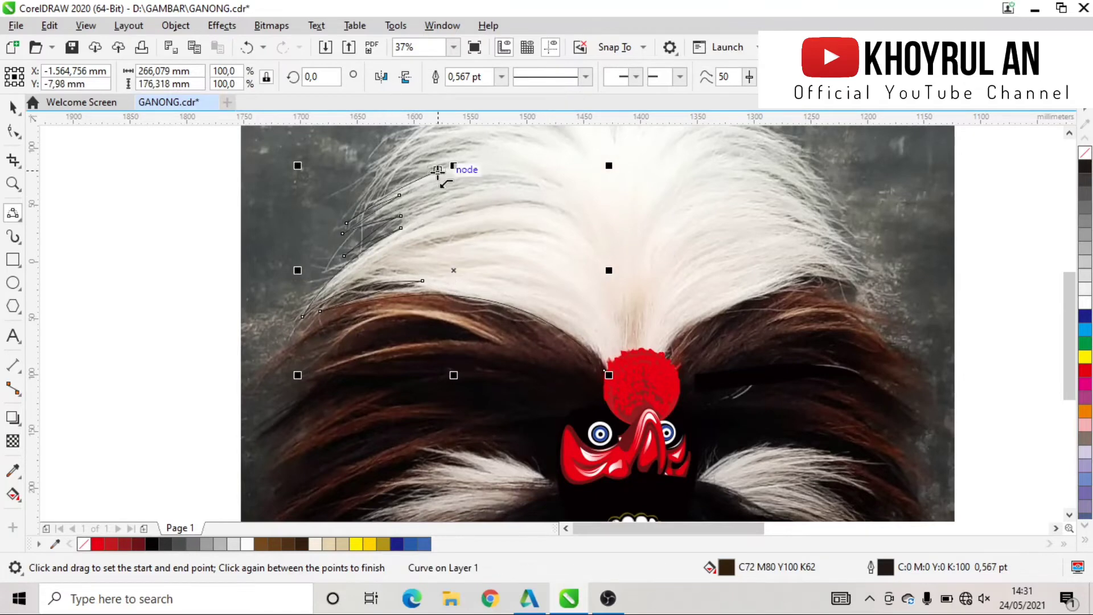
scroll(415, 134, down, 2)
scroll(303, 325, up, 2)
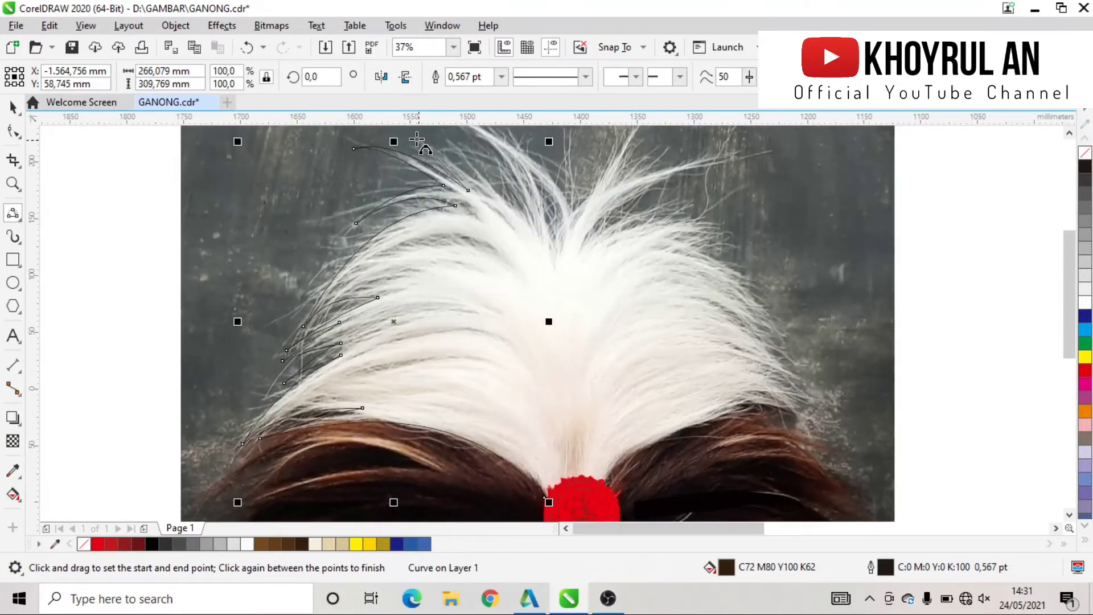
click(475, 182)
scroll(452, 131, up, 1)
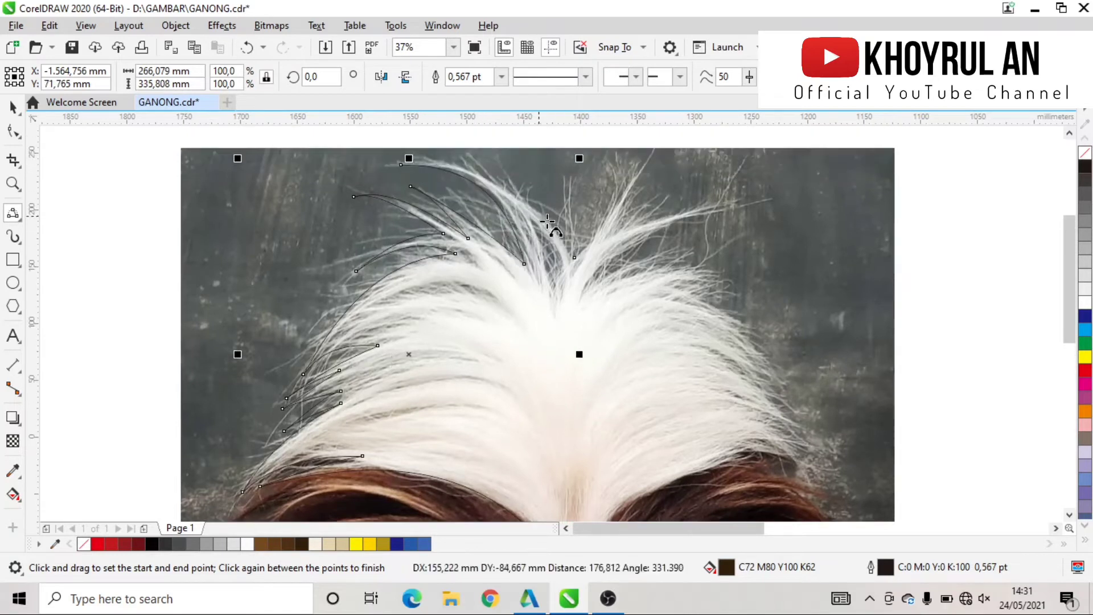
Trace the tufts on the right side of the white hair and close the outline along its lower edge above the forehead.
click(683, 213)
drag(602, 274, 677, 249)
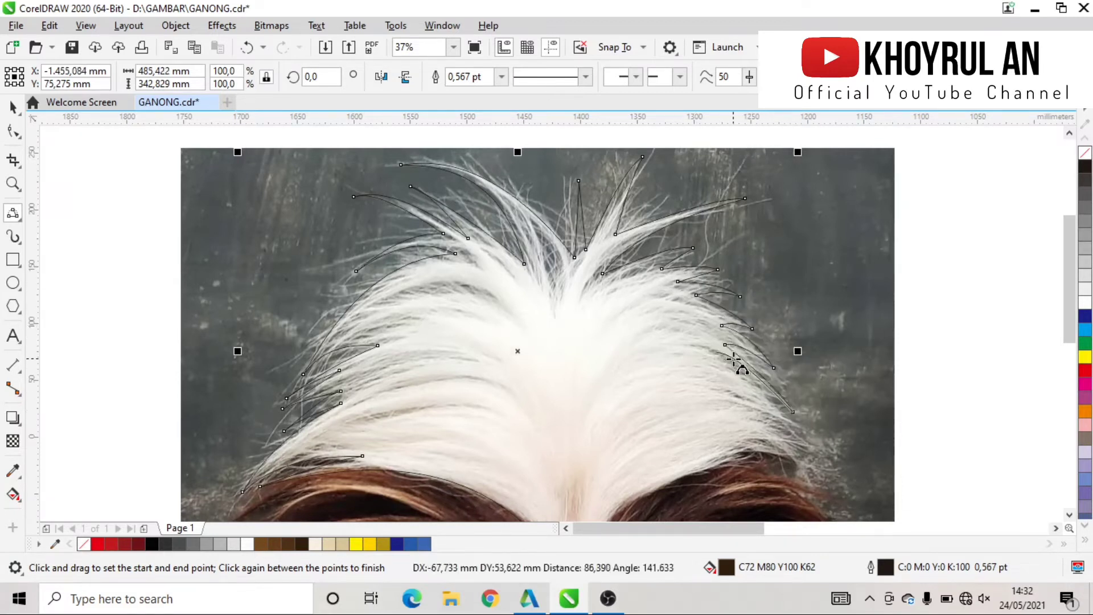
mouse_move(771, 418)
mouse_down()
mouse_move(702, 530)
mouse_move(690, 427)
mouse_move(571, 491)
mouse_up()
click(394, 473)
Try a beige C18 M23 Y43 K0 fill on the white-hair outline, and undo it.
click(343, 544)
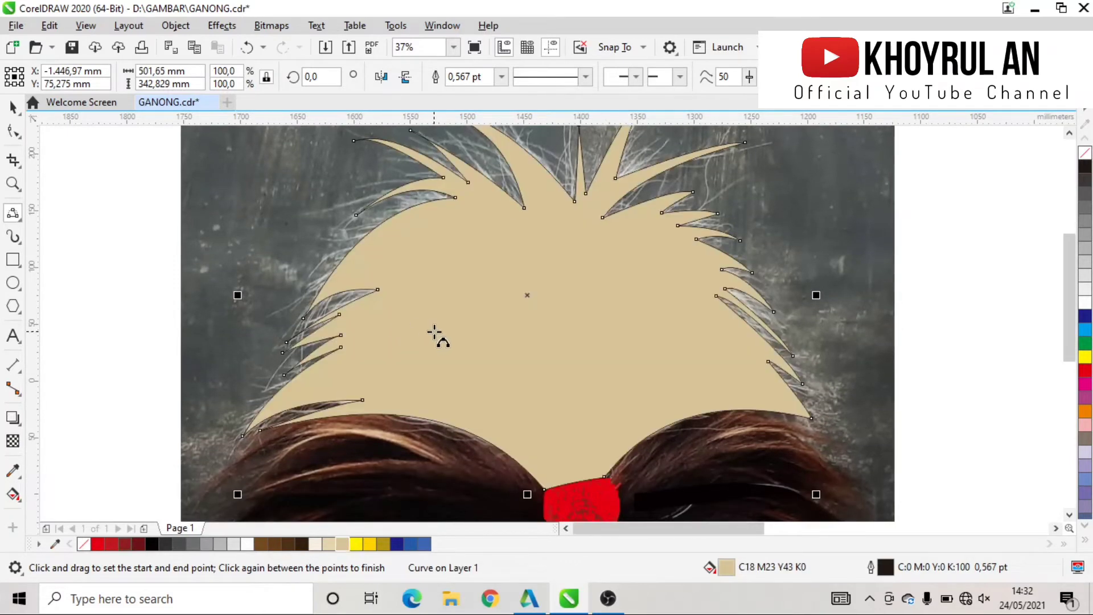
key(ctrl+z)
key(ctrl+z)
Draw a curved Artistic Media strand along the lower left of the white hair, fill it C12 M17 Y35 K0, and smooth its curve.
click(13, 236)
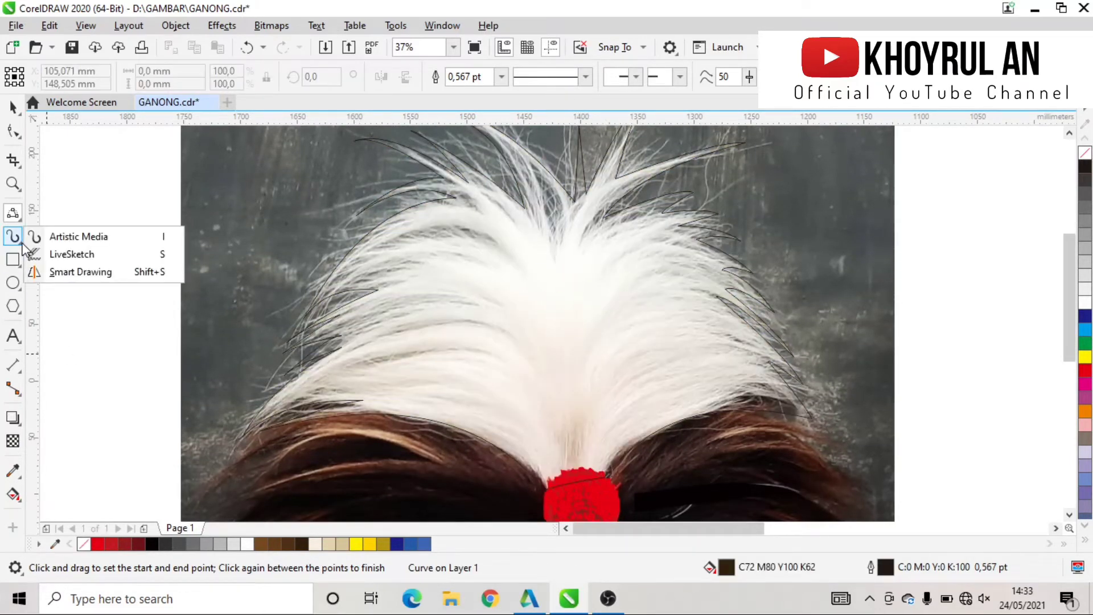
click(62, 235)
drag(308, 412, 306, 411)
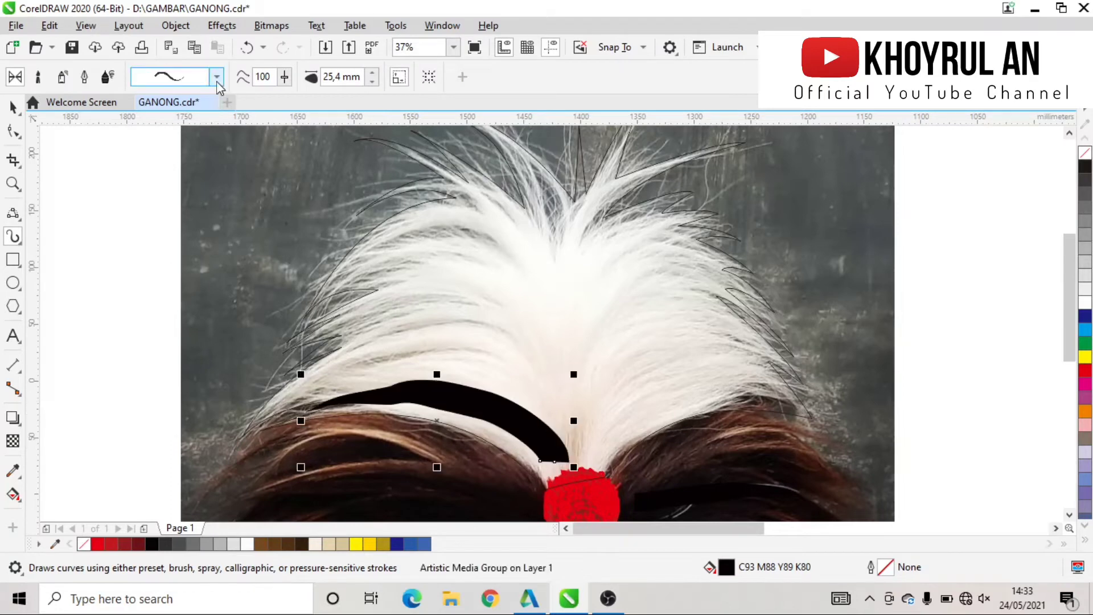
click(330, 543)
key(F10)
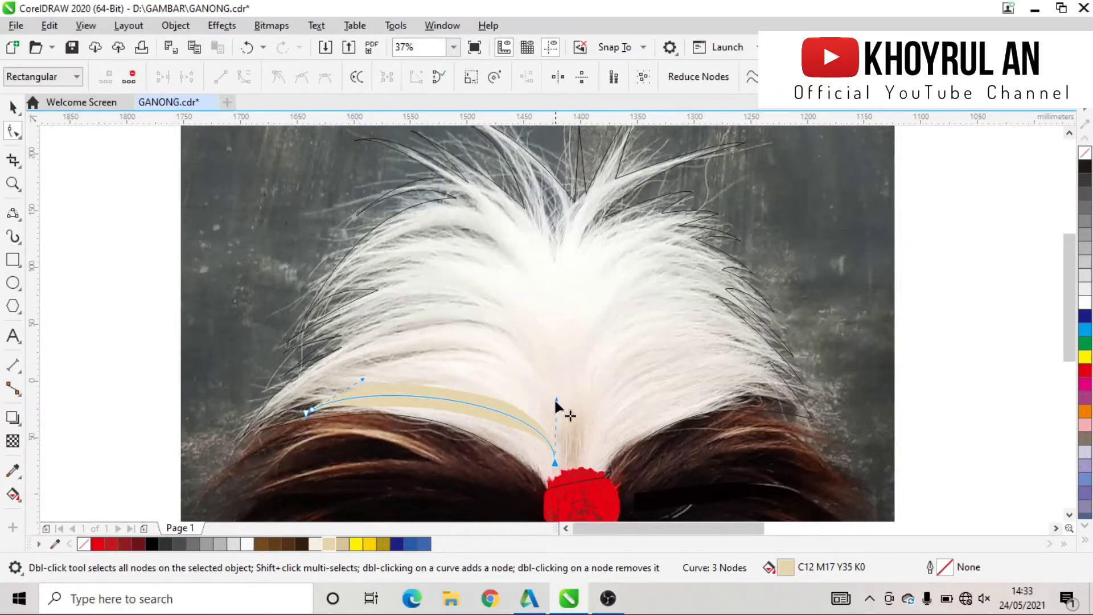
drag(555, 398, 366, 381)
Stack more C12 M17 Y35 K0 strands up the left half of the white hair, rotating them to follow the hair flow.
key(space)
click(460, 387)
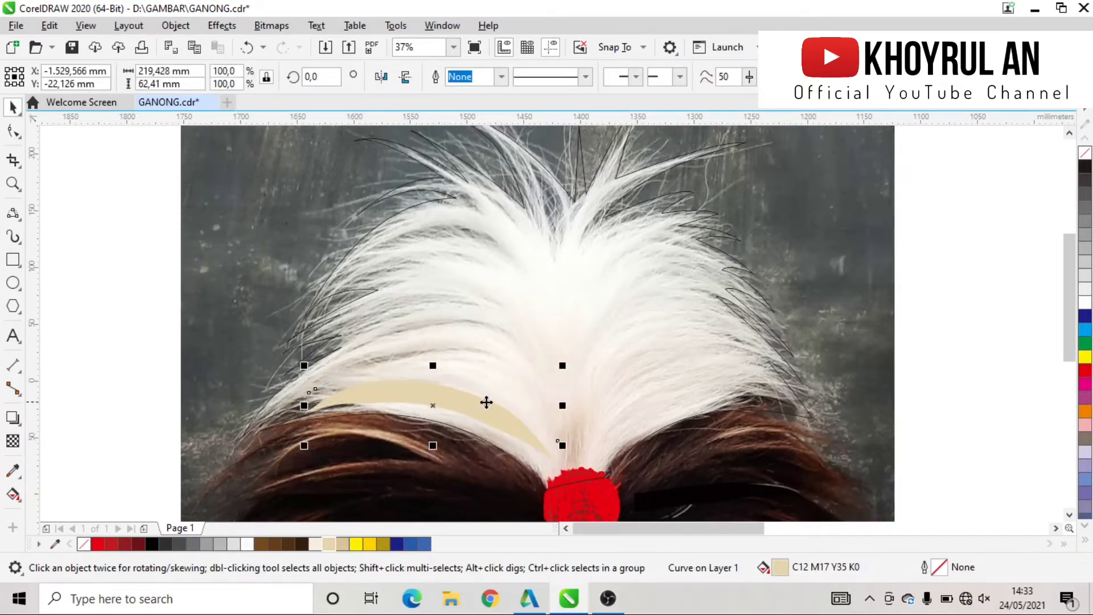
drag(487, 398, 492, 376)
mouse_move(328, 358)
mouse_down()
mouse_move(319, 364)
mouse_move(466, 342)
mouse_move(500, 304)
mouse_up()
click(501, 304)
click(501, 317)
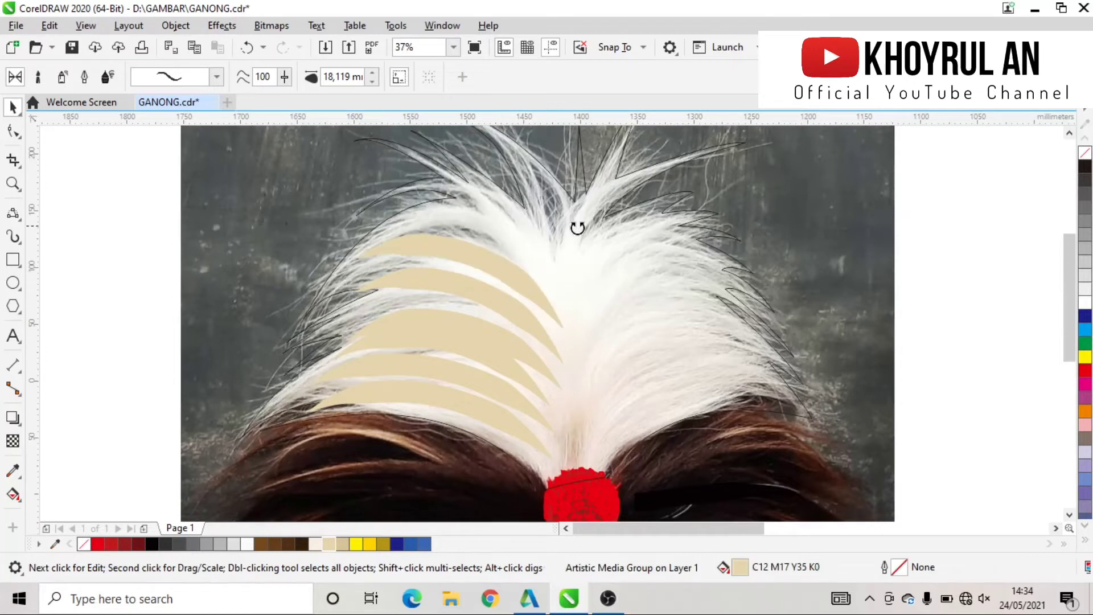
click(527, 259)
click(527, 258)
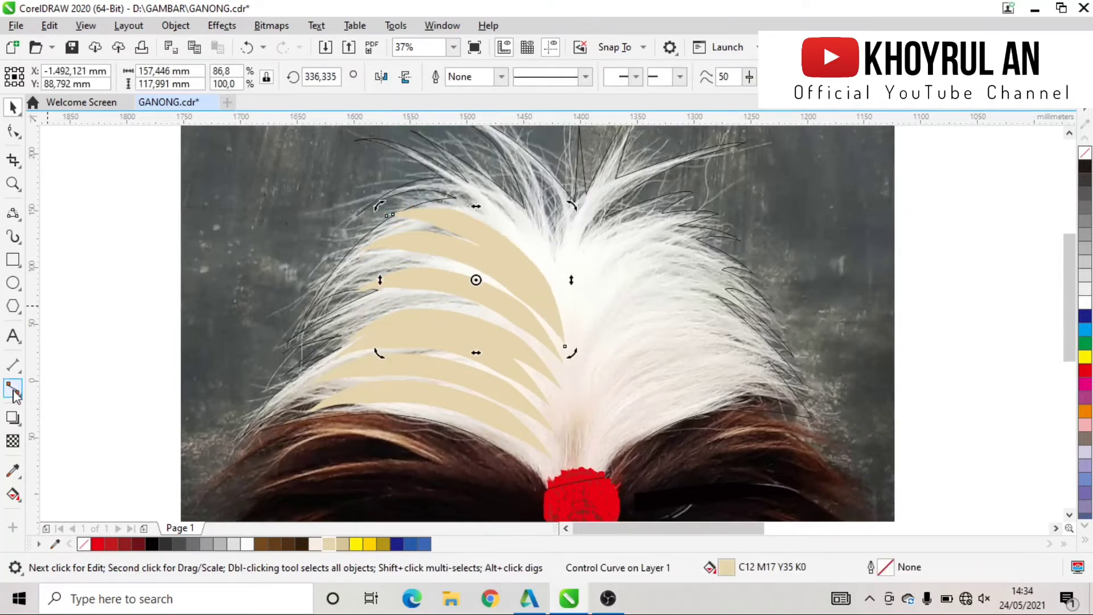
Paint further light beige Artistic Media strands at the upper left of the crown, and reduce the stroke width to 12.9 mm.
click(12, 235)
mouse_move(387, 142)
mouse_down()
mouse_move(501, 208)
mouse_move(562, 293)
mouse_up()
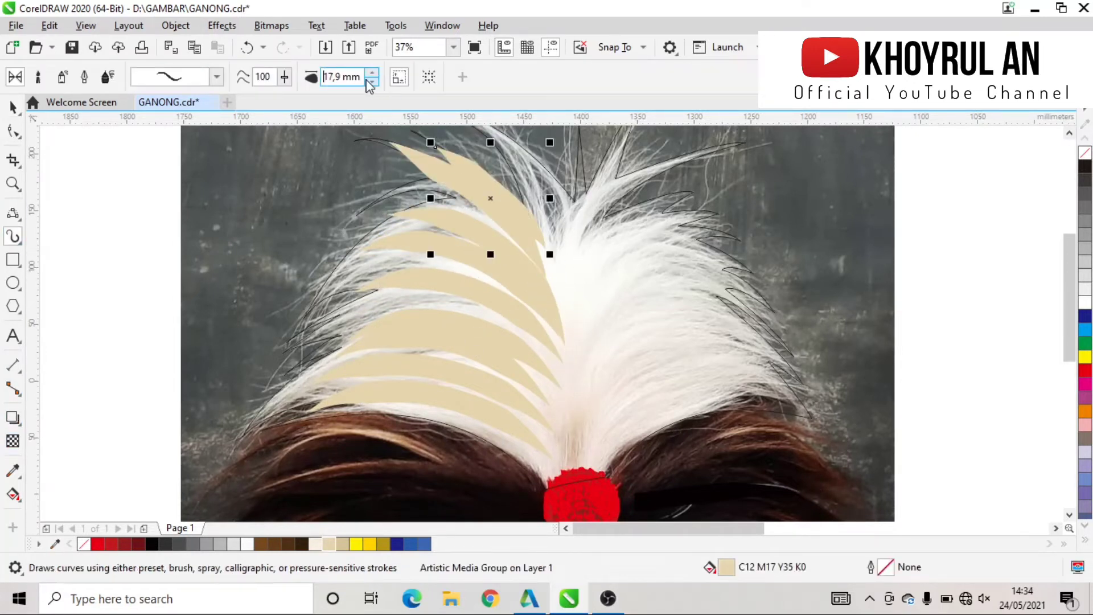
click(562, 235)
Paint 12.9 mm light beige strands from the hair's centre outward, covering the right half up to the crown.
drag(588, 443, 814, 417)
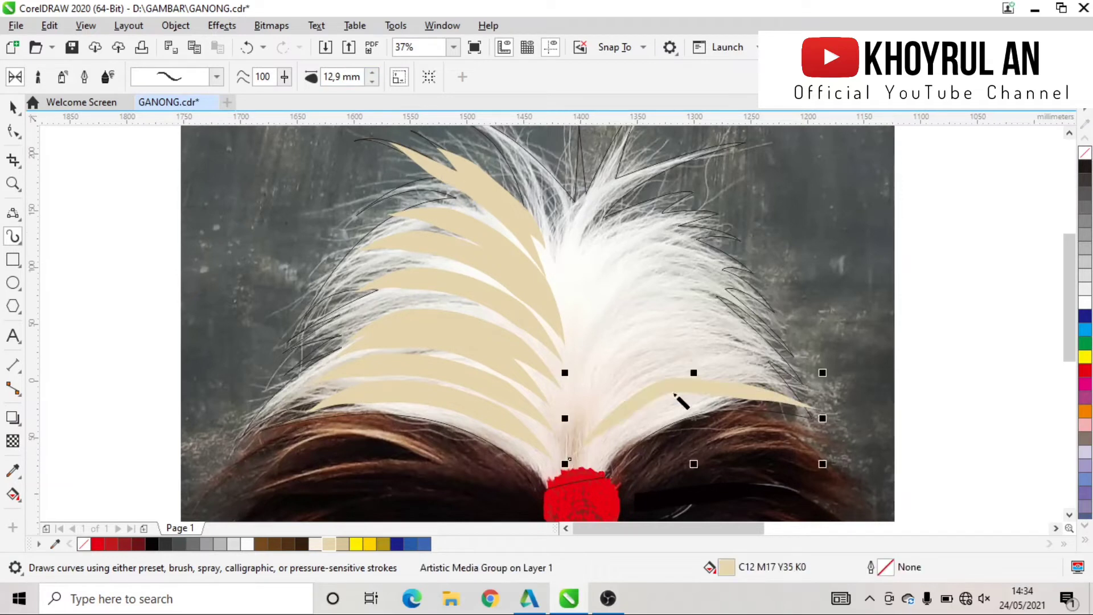
mouse_move(592, 455)
mouse_down()
mouse_move(642, 434)
mouse_move(820, 418)
mouse_up()
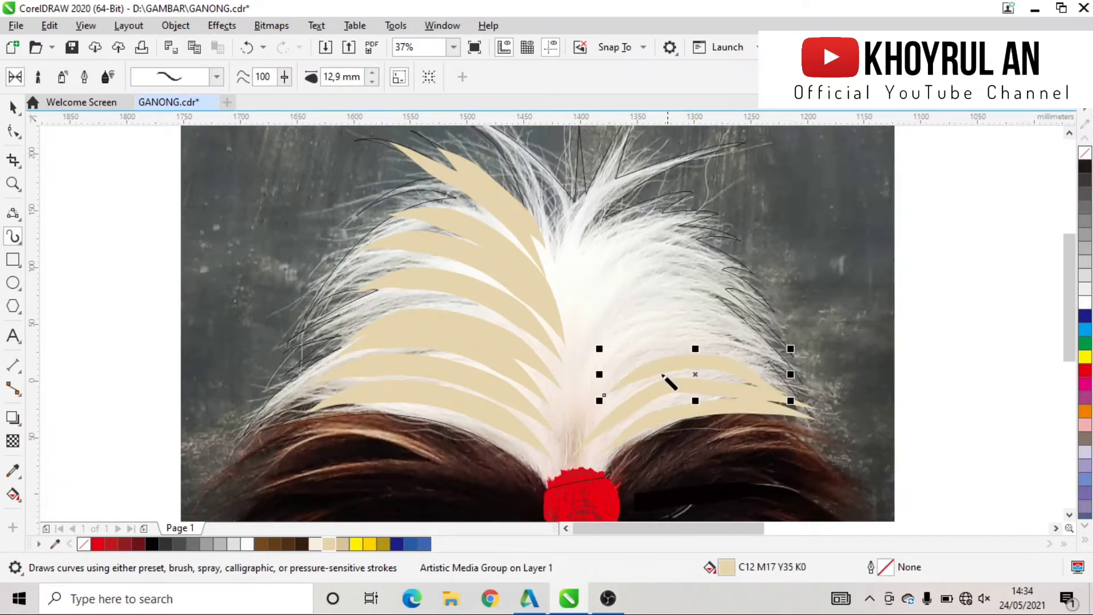
drag(729, 348, 740, 352)
mouse_move(596, 366)
mouse_down()
mouse_move(727, 346)
mouse_move(651, 333)
mouse_up()
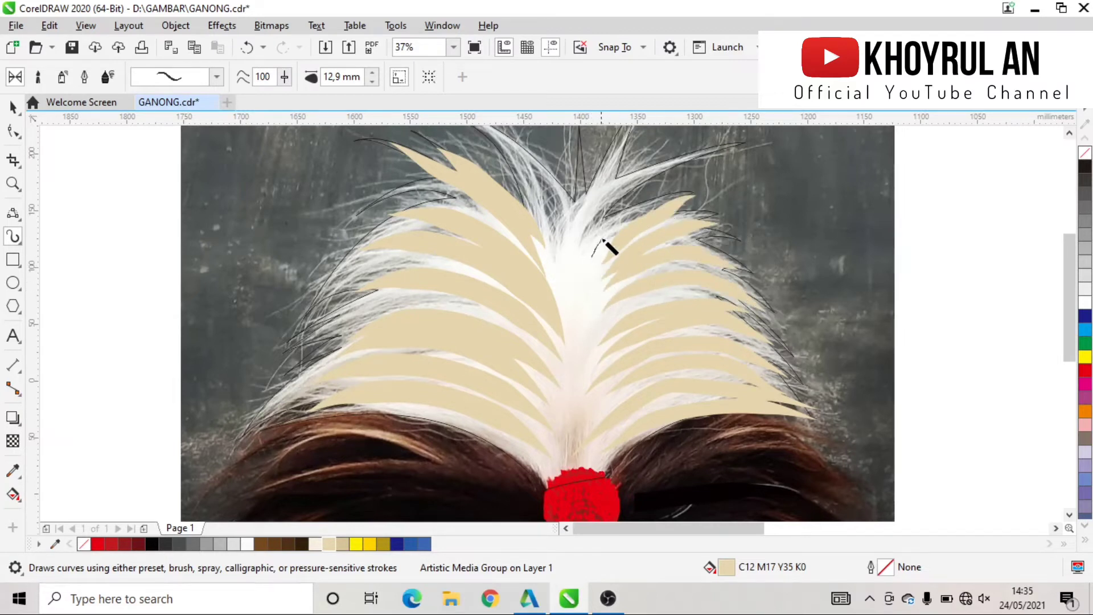
click(591, 196)
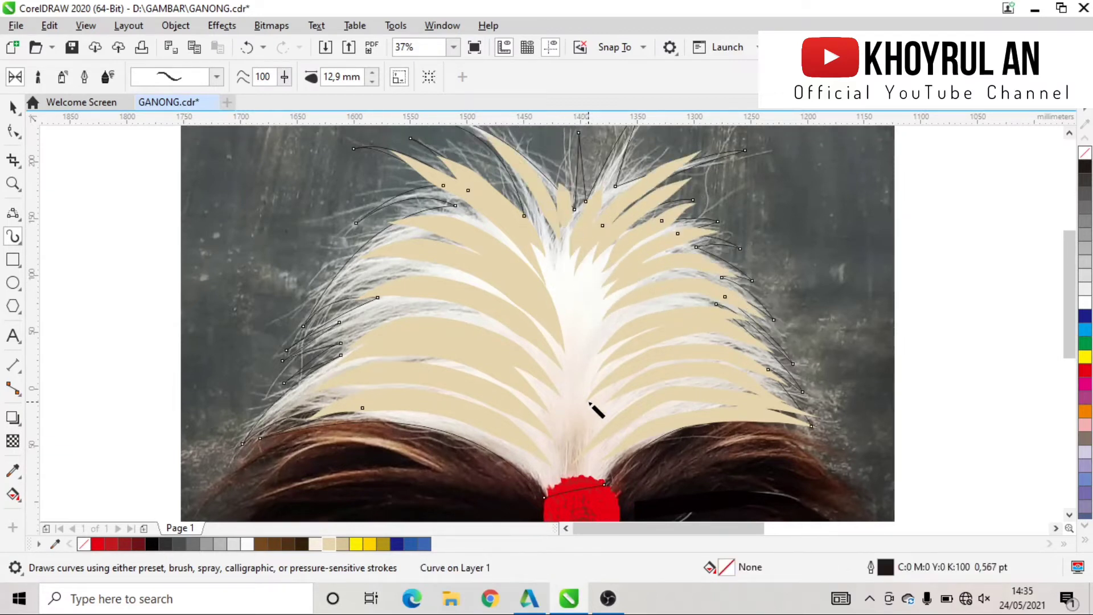
Paint cream C5 M6 Y12 K0 highlight strands over both halves of the hair, reducing the stroke width to 6.4 mm.
drag(716, 371, 718, 370)
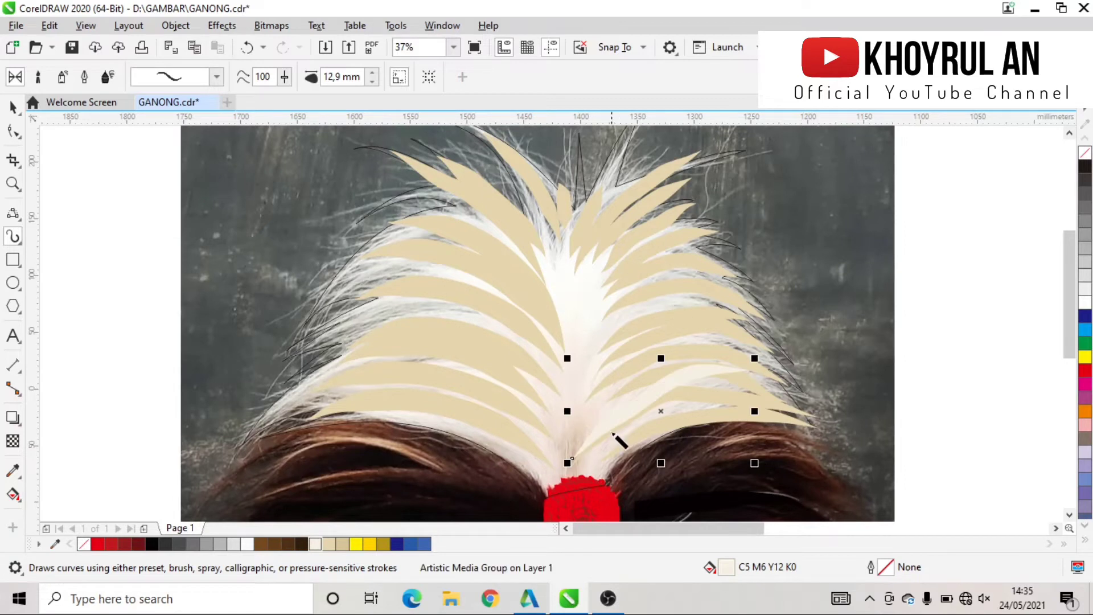
click(371, 81)
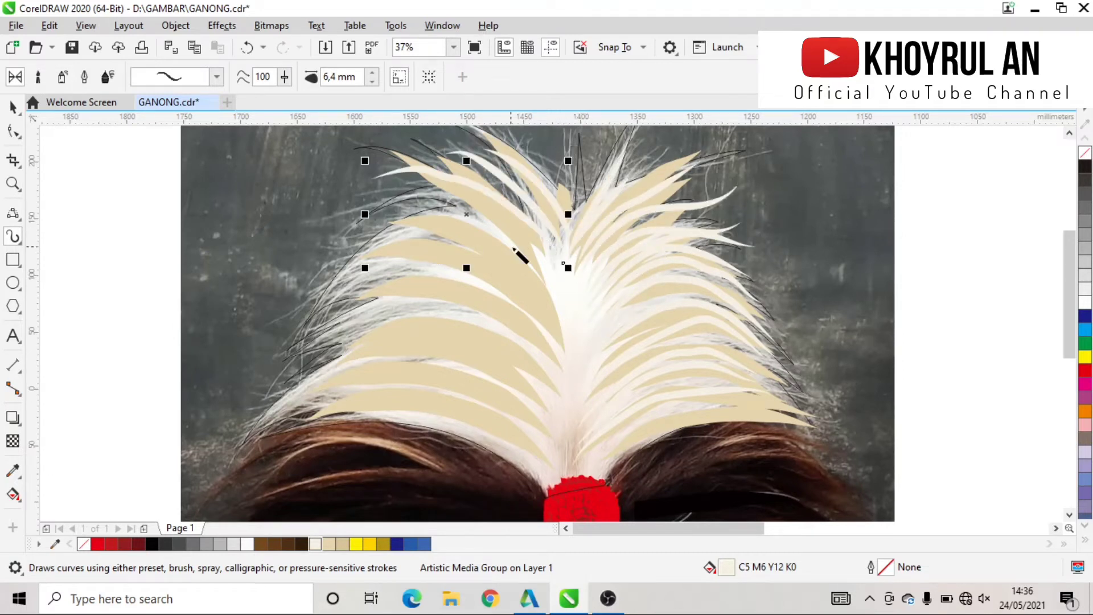
drag(334, 220, 564, 287)
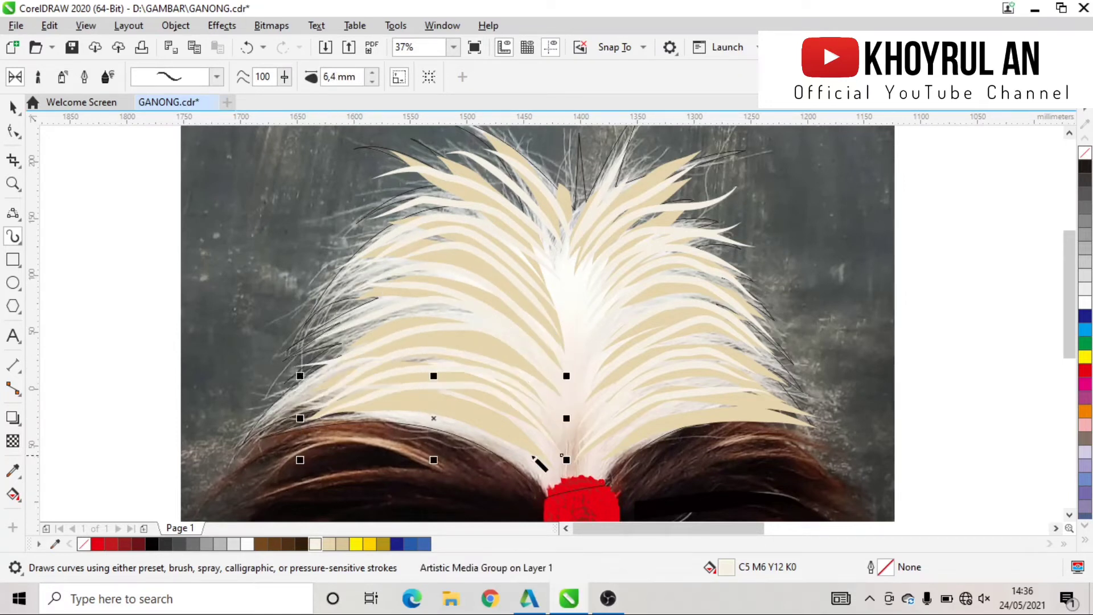
Fill the traced base shape of the white hair beige, C18 M23 Y43 K0, and remove its outline.
key(space)
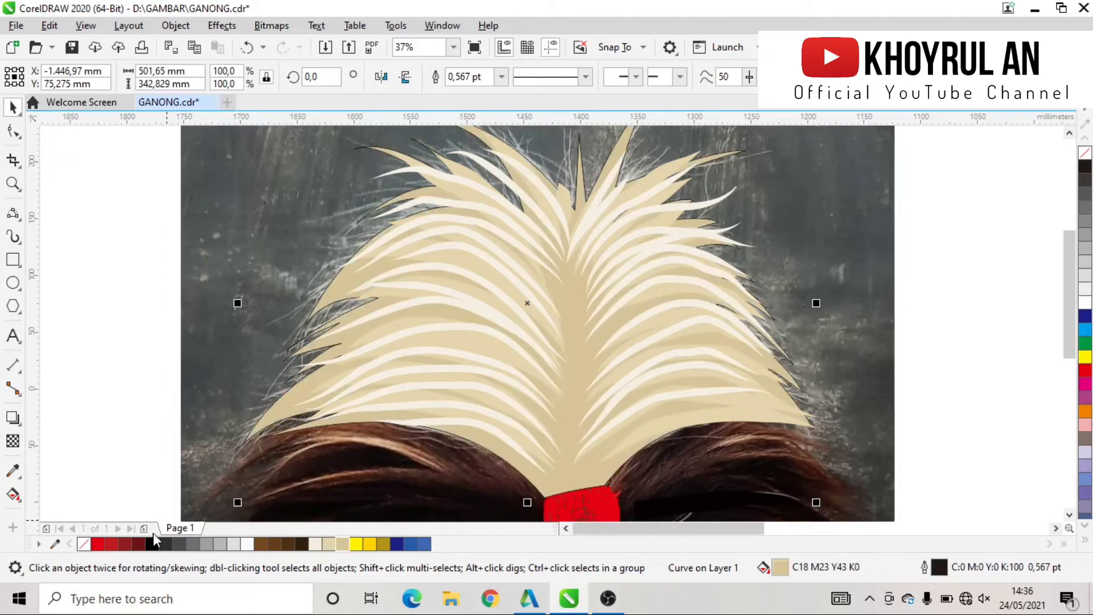
scroll(498, 280, down, 3)
click(497, 280)
click(712, 225)
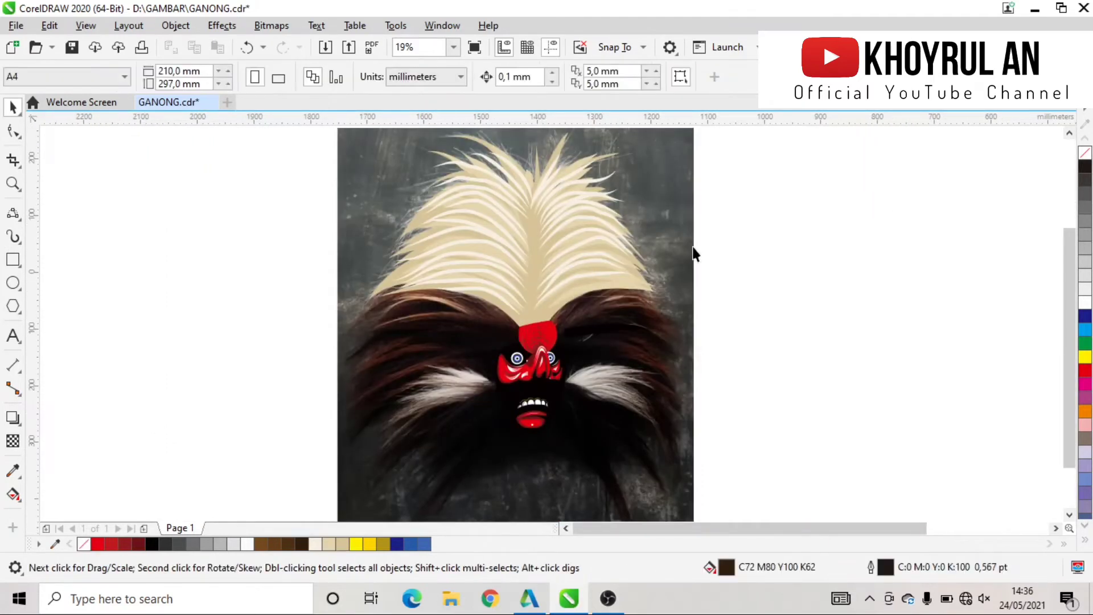
Reorder the beige hair base shape so it sits behind the red forehead circle.
scroll(581, 316, up, 3)
right_click(581, 319)
click(685, 305)
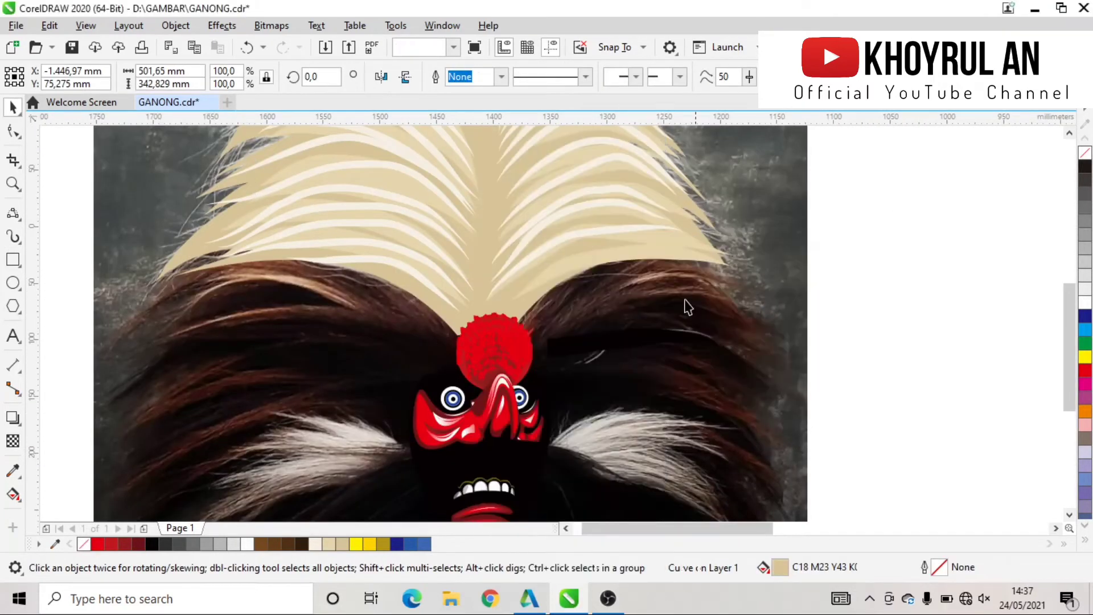
Trace the white tuft beside the face on the right side of the photo as a closed curve with pointed hair tips.
click(654, 447)
scroll(615, 440, down, 2)
click(616, 440)
scroll(579, 370, up, 3)
key(space)
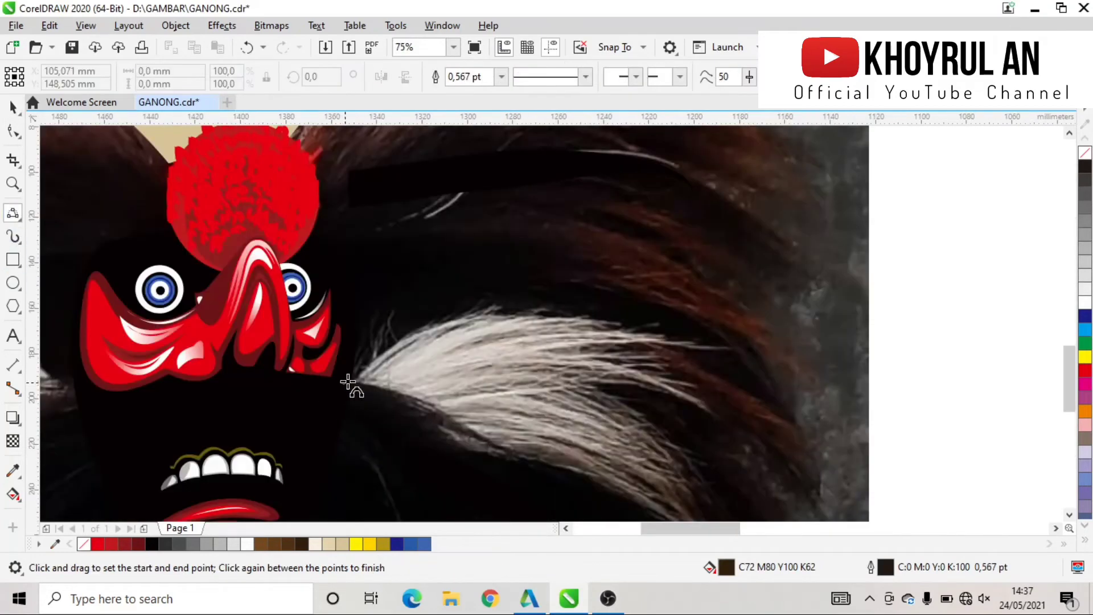
drag(443, 334, 739, 346)
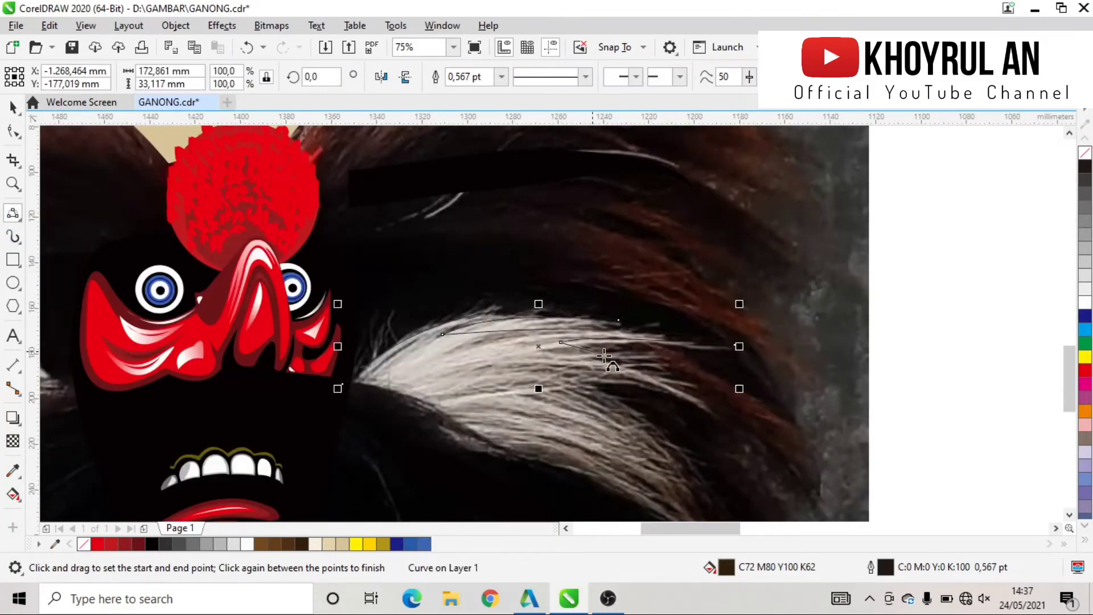
click(559, 355)
drag(574, 382, 707, 397)
click(708, 488)
mouse_move(586, 405)
mouse_down()
mouse_move(712, 487)
mouse_move(792, 592)
mouse_up()
drag(692, 440, 460, 349)
click(373, 310)
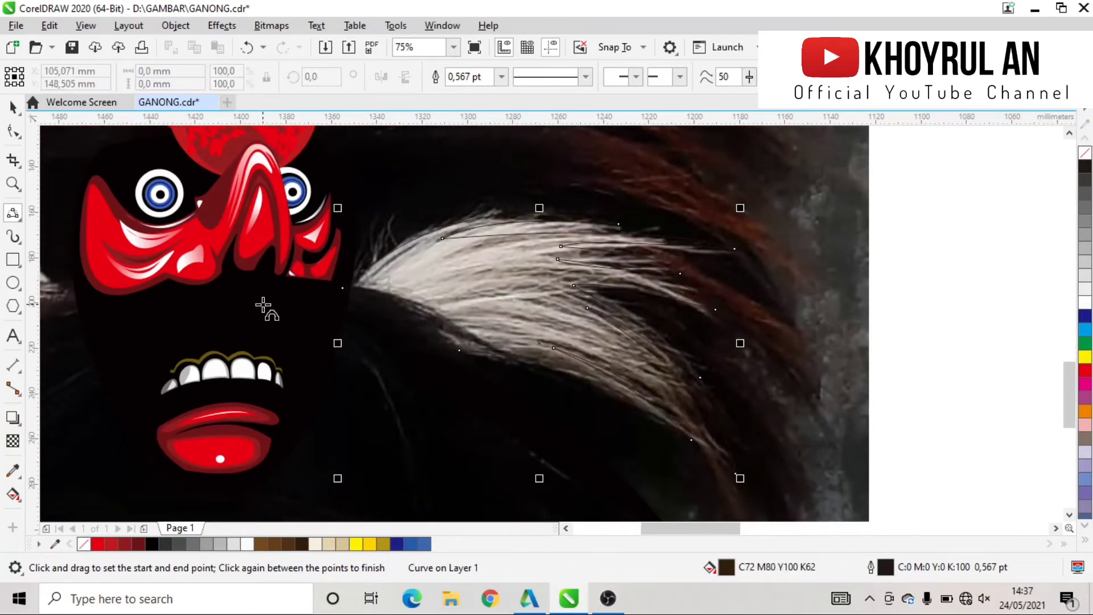
Paint 6.4 mm light beige strands, C12 M17 Y35 K0, along the hair flow of the right white tuft.
key(i)
click(329, 544)
click(576, 395)
drag(365, 280, 527, 212)
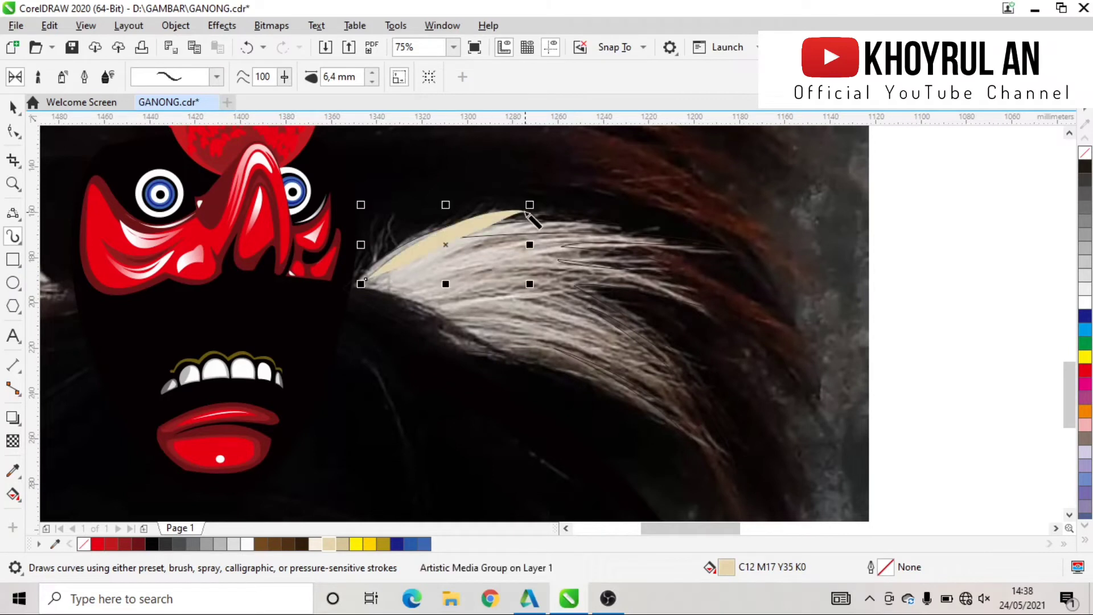
drag(606, 239, 626, 234)
drag(392, 276, 706, 259)
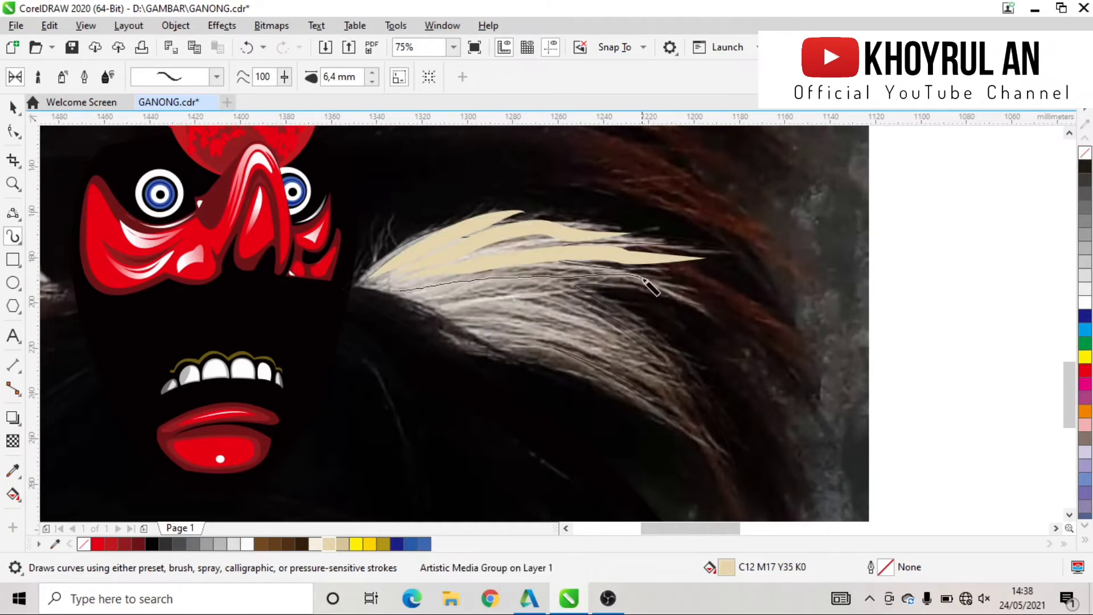
drag(645, 281, 654, 285)
drag(473, 293, 615, 322)
mouse_move(456, 302)
mouse_down()
mouse_move(557, 310)
mouse_move(581, 353)
mouse_up()
mouse_move(484, 322)
mouse_down()
mouse_move(519, 325)
mouse_move(569, 353)
mouse_up()
drag(470, 330, 658, 385)
Paint 6.4 mm cream highlight strands, C5 M6 Y12 K0, over the beige strands of the right tuft.
click(315, 545)
drag(507, 212, 415, 263)
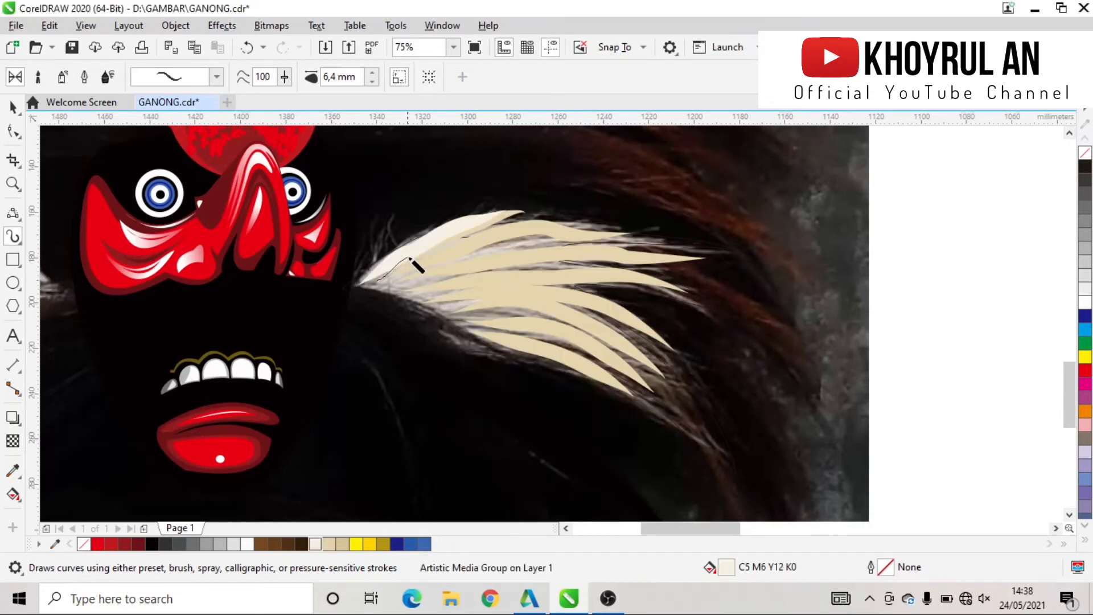
mouse_move(578, 236)
mouse_down()
mouse_move(402, 281)
mouse_move(505, 251)
mouse_up()
drag(595, 249, 421, 307)
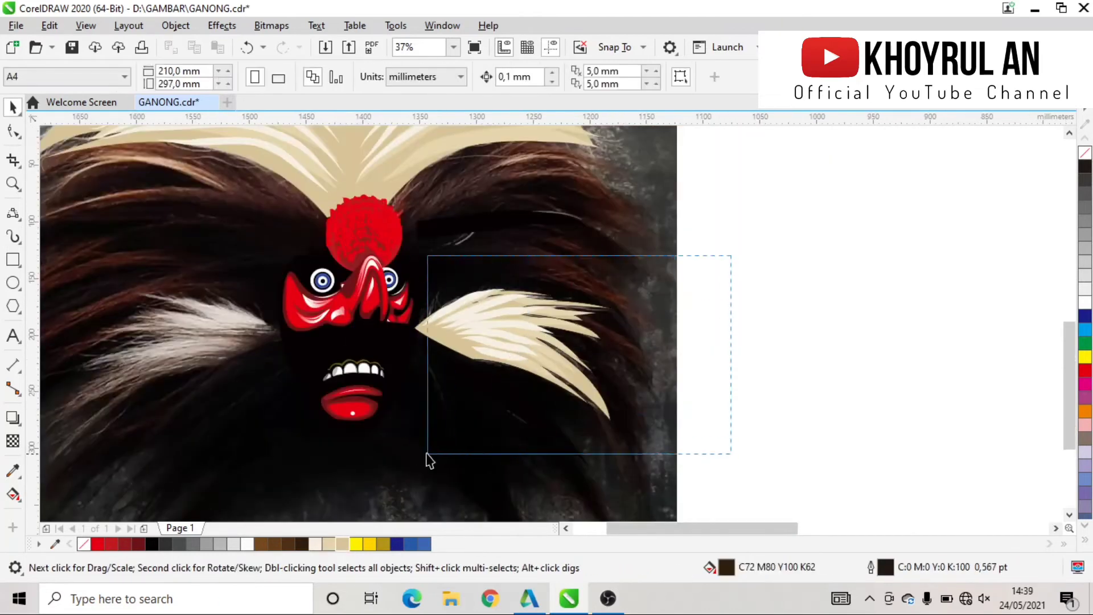
Place a mirrored copy of the finished tuft on the left side of the face and widen it to match the photo.
drag(427, 456, 273, 319)
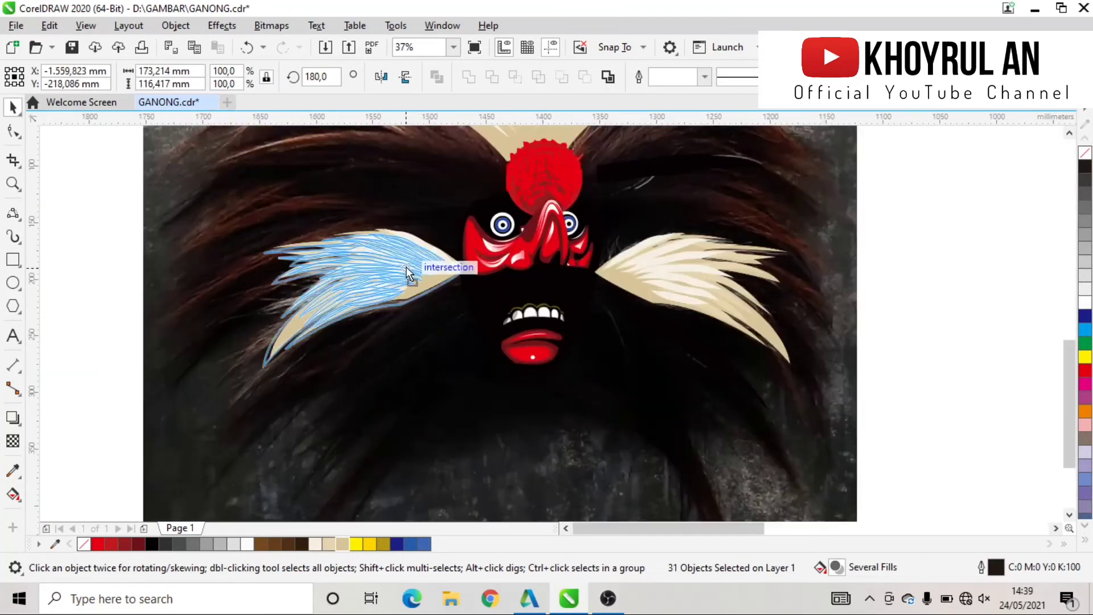
mouse_move(408, 275)
mouse_down()
mouse_move(237, 307)
mouse_move(476, 220)
mouse_move(421, 273)
mouse_up()
scroll(421, 279, down, 2)
click(682, 432)
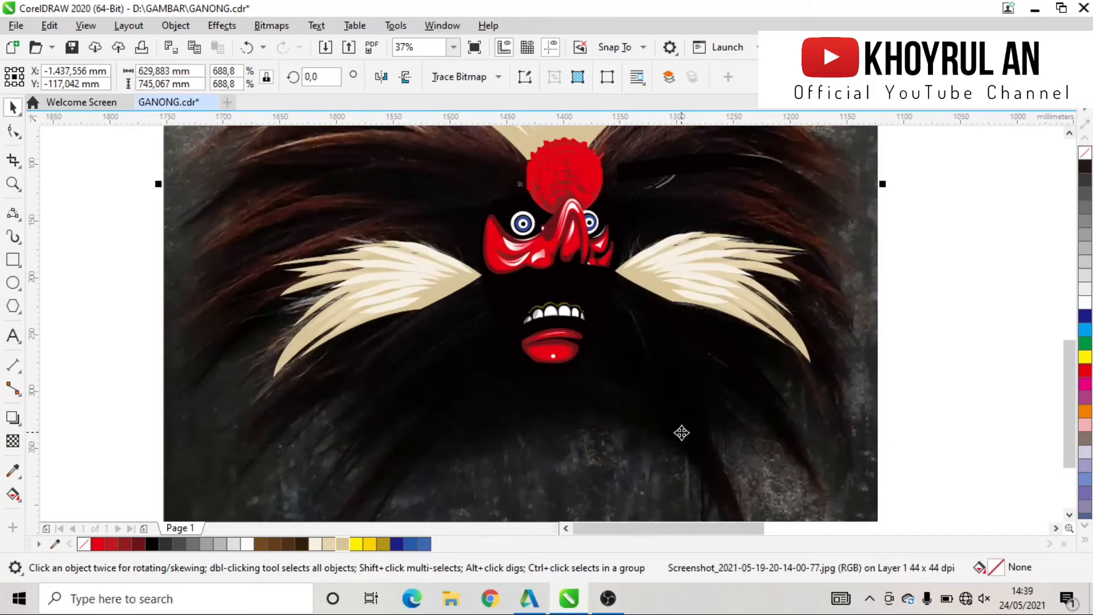
click(368, 310)
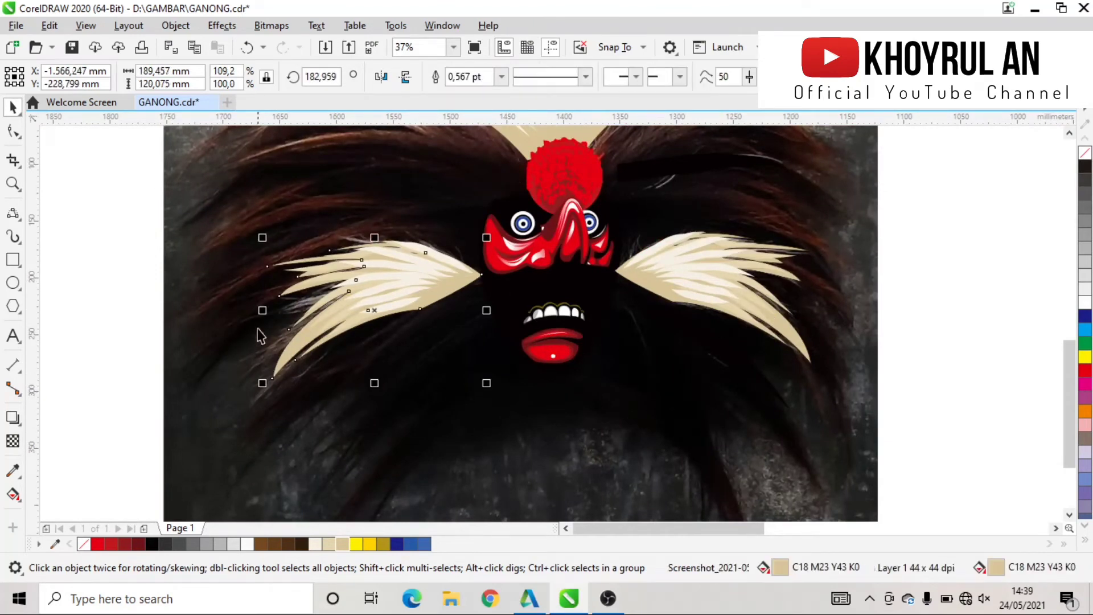
key(ctrl+z)
click(412, 354)
Trace the black hair below the left tuft with pointed tips, fill it C93 M88 Y89 K80 and remove its outline.
click(12, 212)
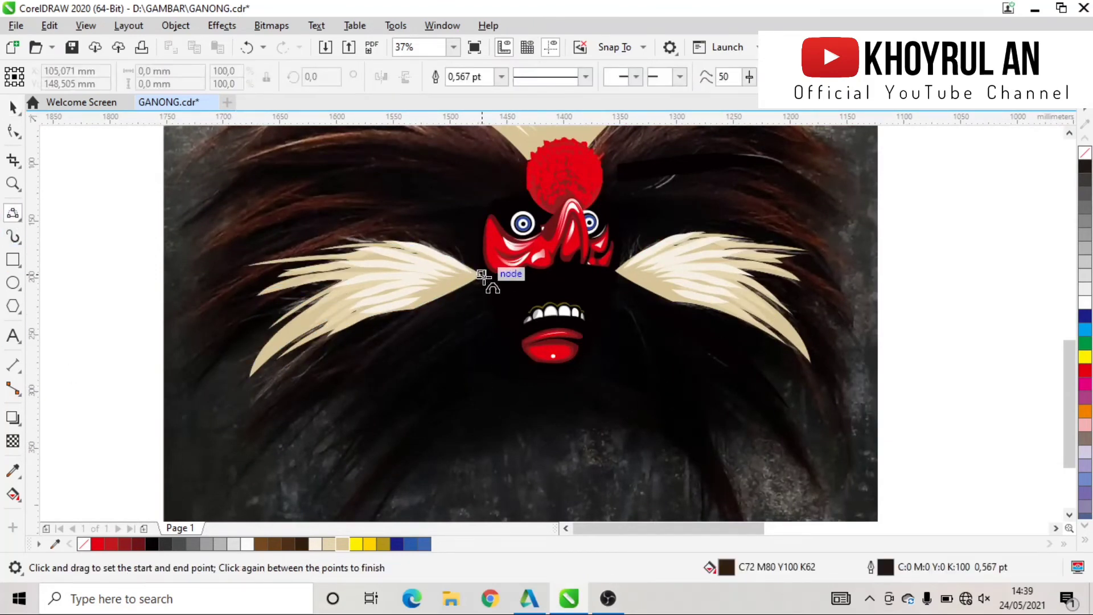
drag(481, 275, 206, 471)
drag(353, 341, 285, 413)
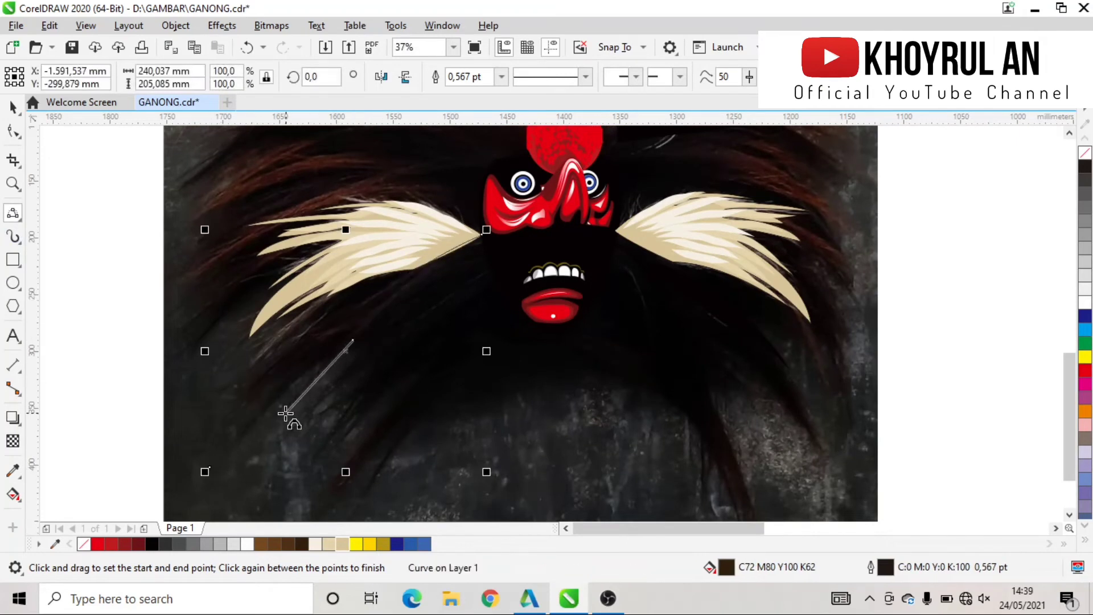
drag(378, 333, 300, 419)
click(312, 456)
drag(387, 393, 540, 253)
click(345, 458)
click(530, 206)
click(152, 544)
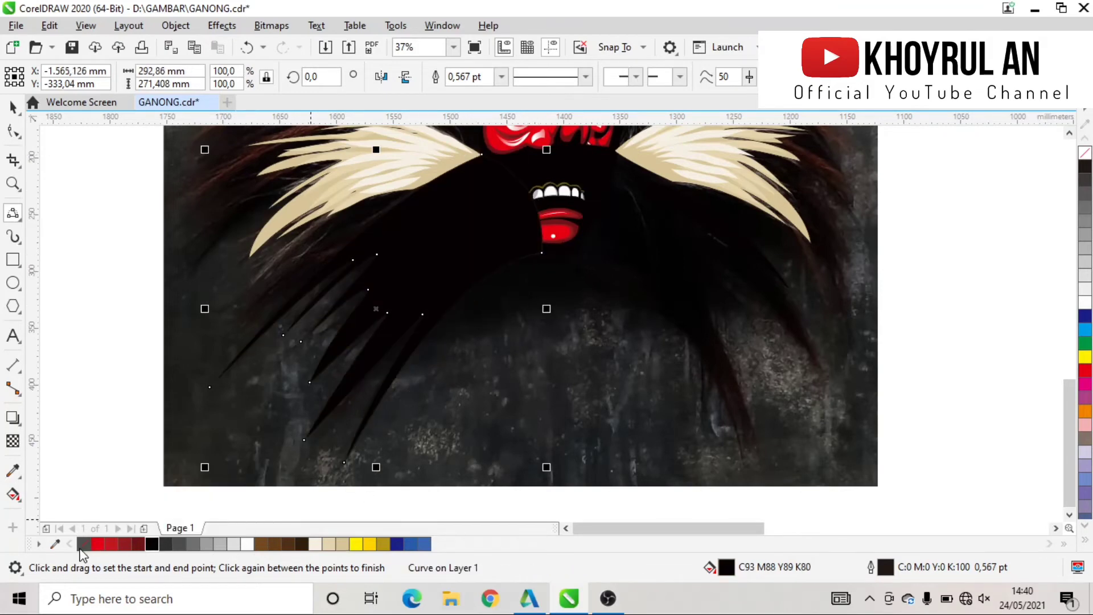
right_click(83, 543)
Mirror a copy of the black hair shape to the right side and align it beneath the right tuft.
key(space)
drag(205, 308, 882, 309)
drag(676, 237, 709, 248)
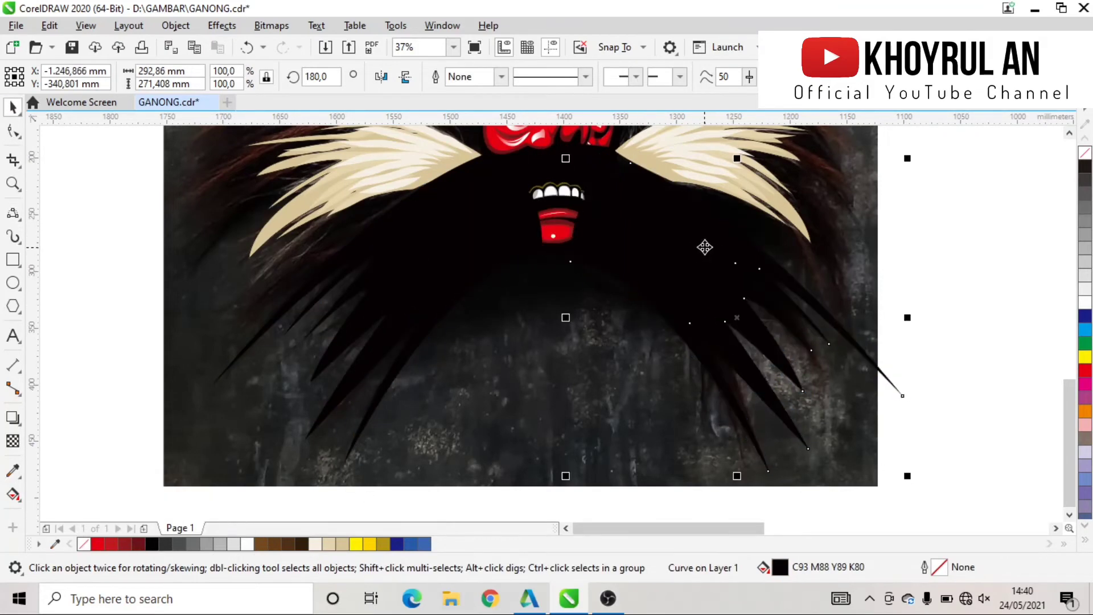
right_click(709, 248)
key(Escape)
Reshape the mirrored black hair's outer edge, pulling in its outermost tip to the photo's edge.
key(F10)
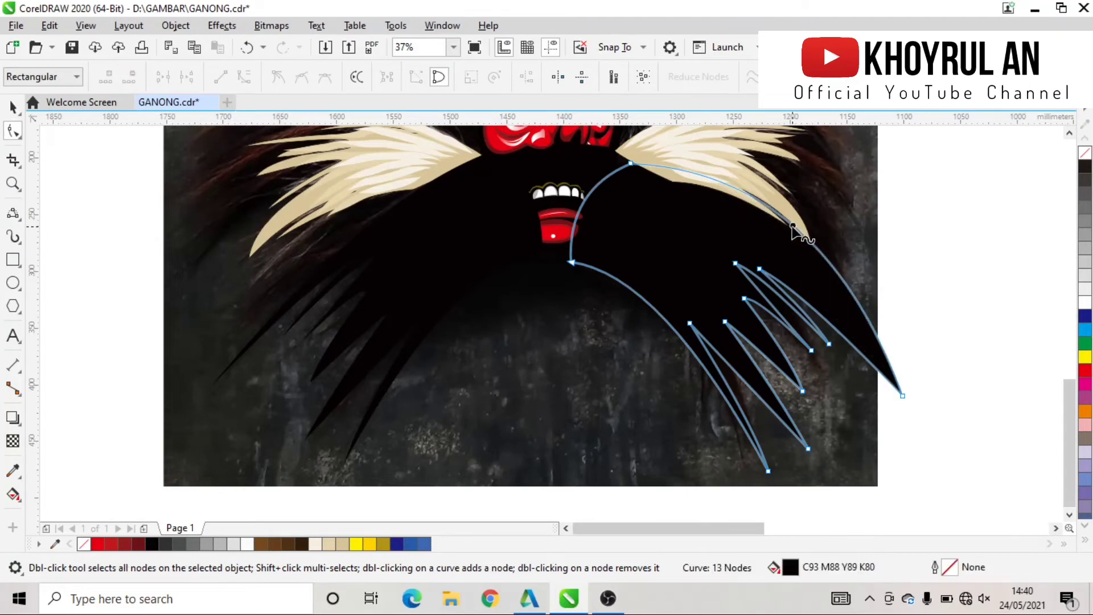
drag(902, 393, 870, 370)
key(Tab)
click(757, 242)
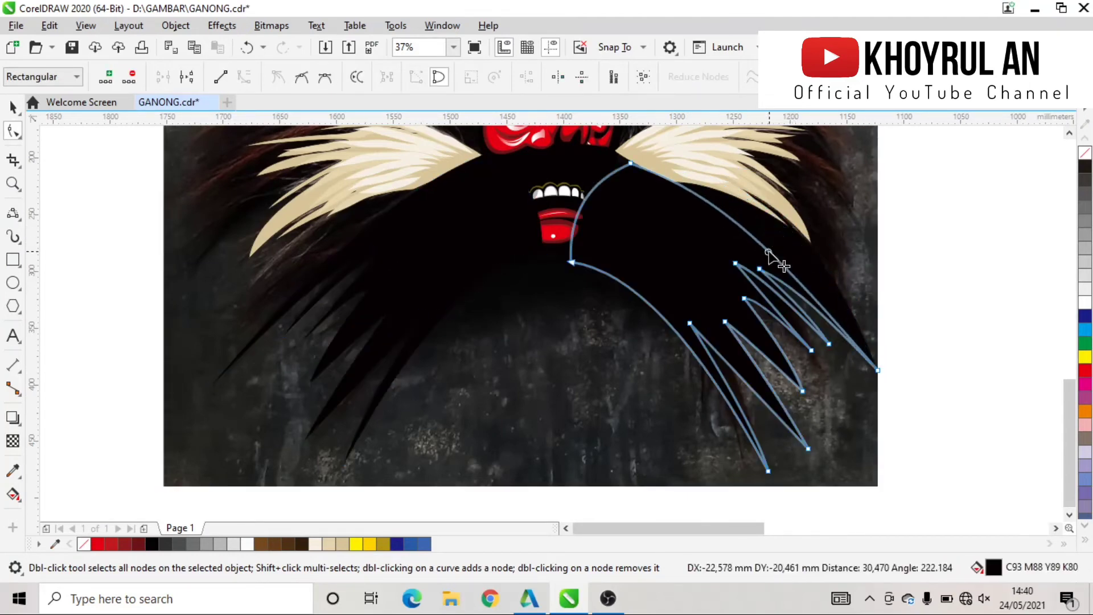
scroll(681, 275, down, 3)
scroll(626, 235, up, 3)
Reorder the left black hair shape so it sits directly in front of the photo.
key(space)
click(501, 307)
right_click(500, 308)
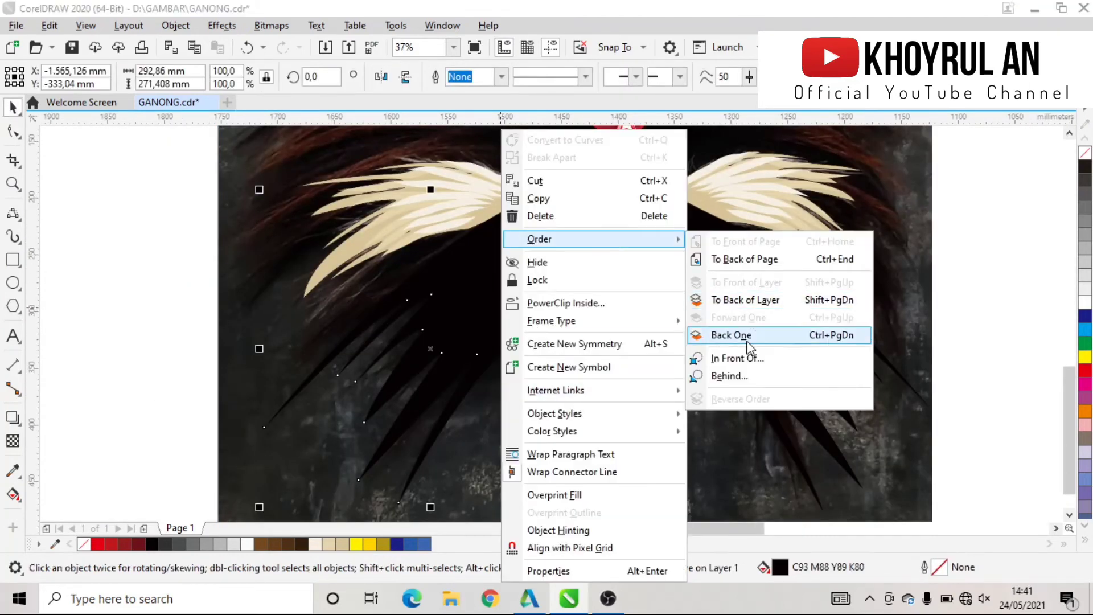
click(746, 349)
click(444, 507)
key(Escape)
click(13, 236)
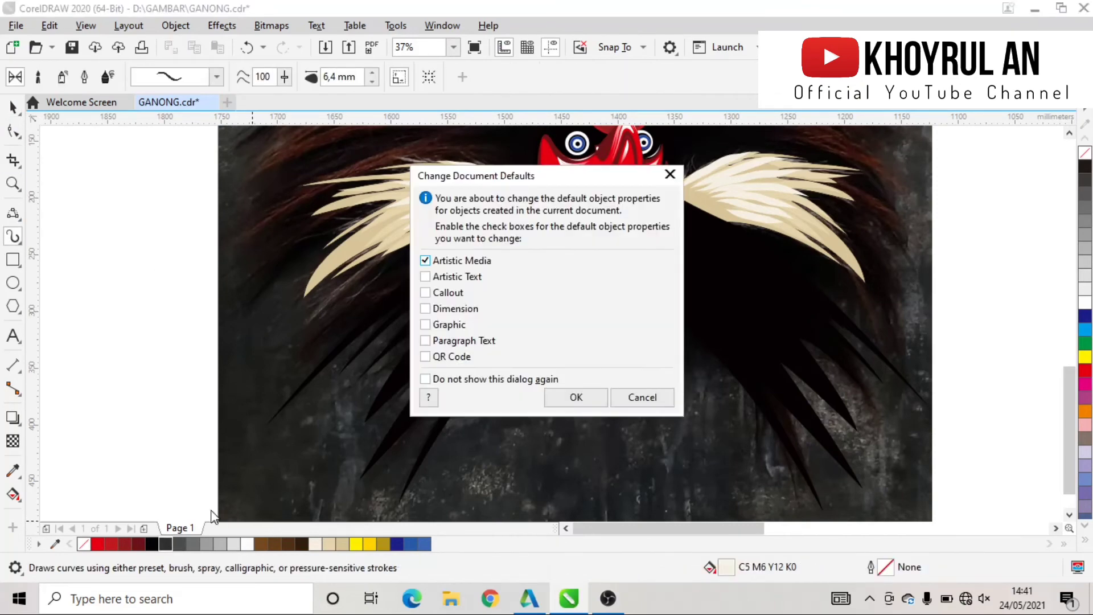
click(576, 395)
scroll(453, 228, up, 2)
drag(590, 213, 399, 268)
mouse_move(744, 166)
mouse_down()
mouse_move(433, 250)
mouse_move(393, 276)
mouse_up()
mouse_move(734, 202)
mouse_down()
mouse_move(500, 318)
mouse_move(342, 305)
mouse_up()
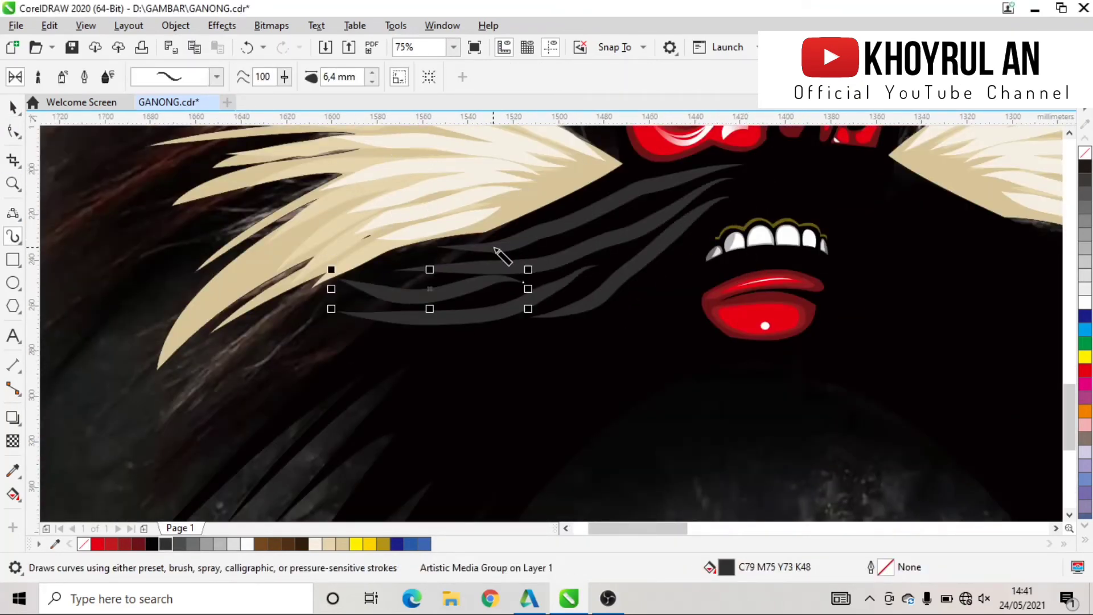
scroll(501, 245, down, 2)
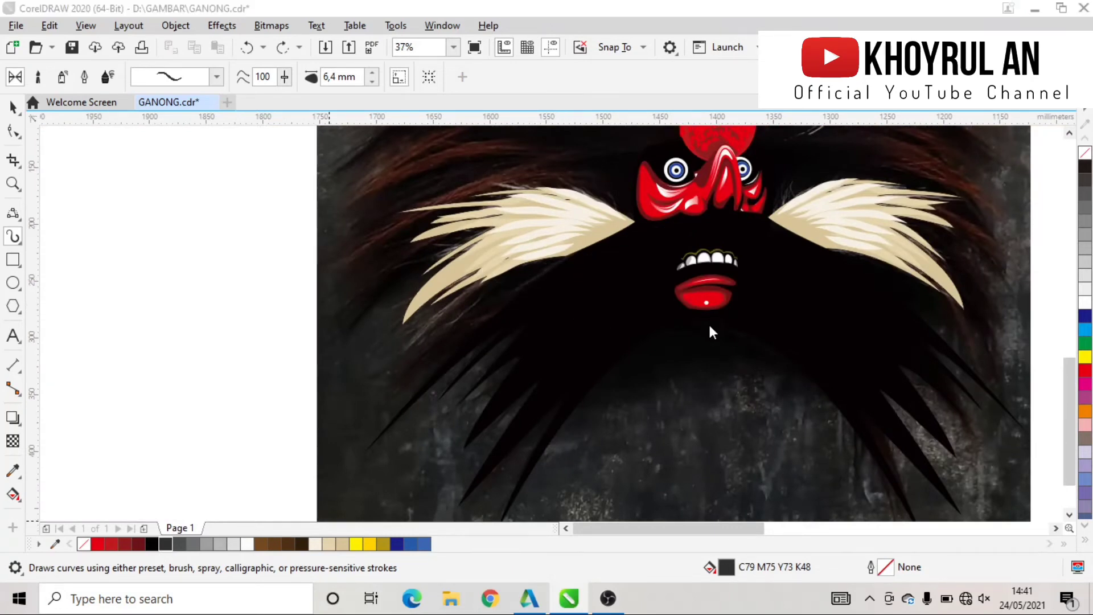
Set the artistic media fill to C81 M78 Y76 K56 and paint 6.4 mm dark grey strands across the left black hair.
key(shift+F11)
click(329, 331)
click(686, 505)
click(575, 395)
scroll(711, 218, up, 2)
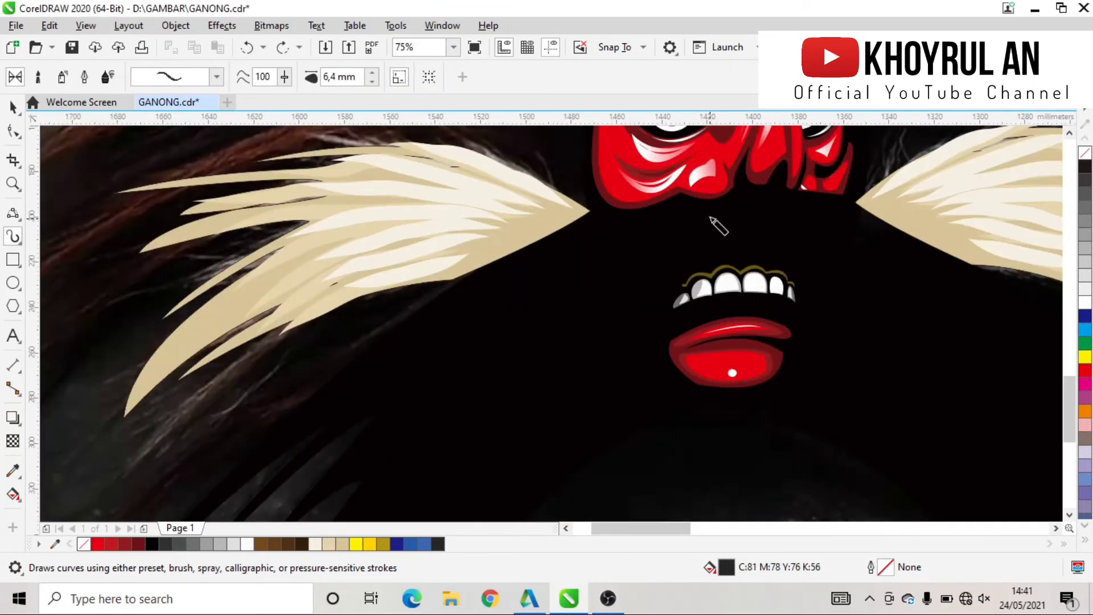
drag(478, 244, 473, 243)
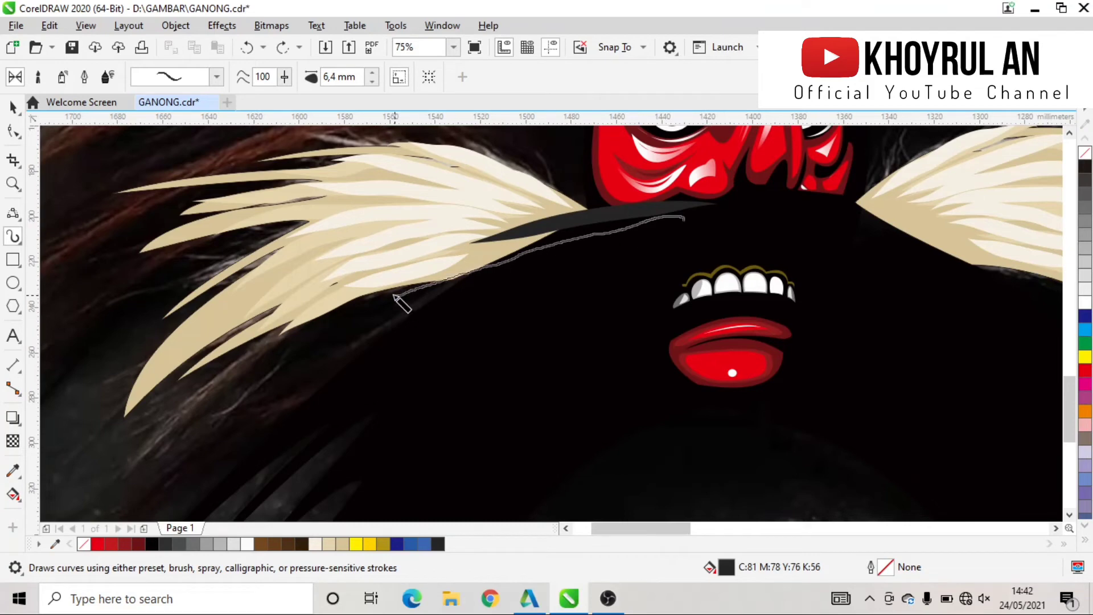
drag(394, 296, 384, 304)
drag(386, 345, 384, 346)
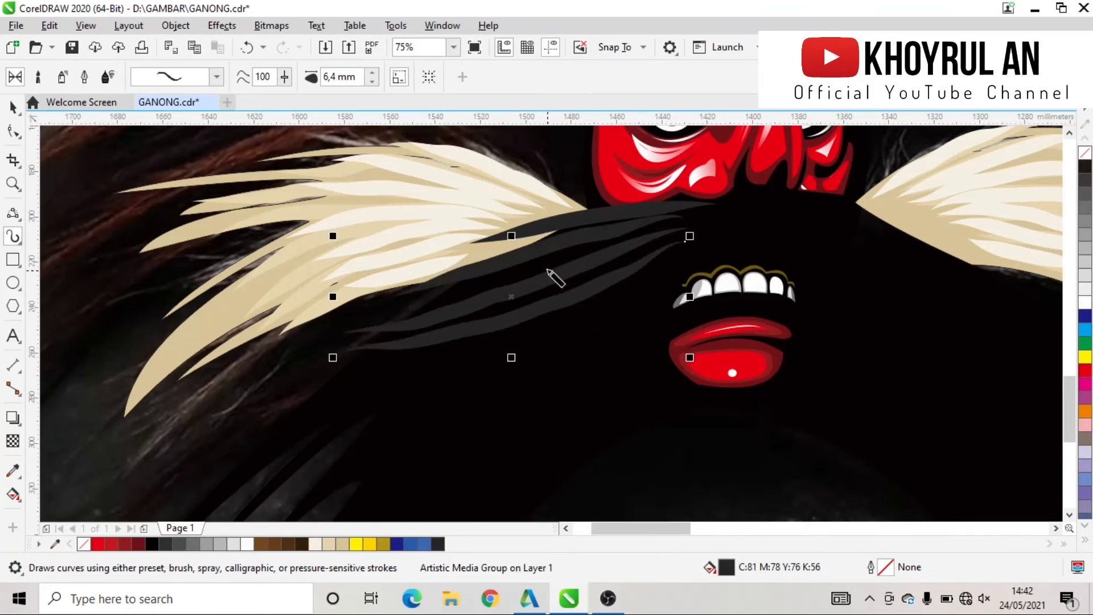
drag(464, 374, 464, 374)
scroll(695, 305, down, 2)
scroll(576, 277, up, 2)
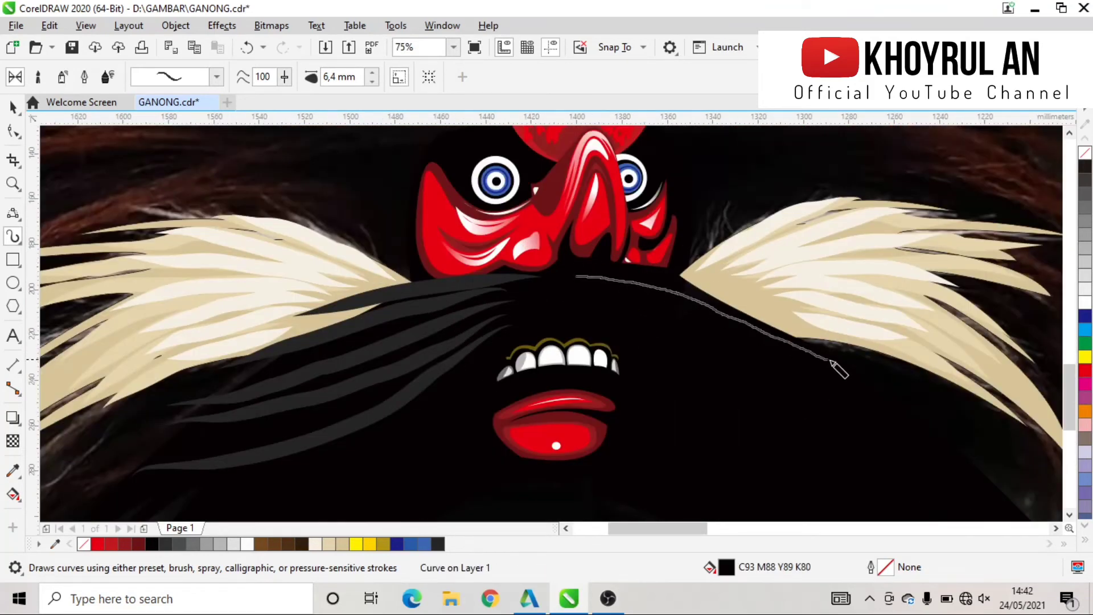
Paint matching dark grey strands over the right black hair and down towards the lower tips on both sides.
drag(831, 362, 832, 362)
scroll(709, 394, down, 2)
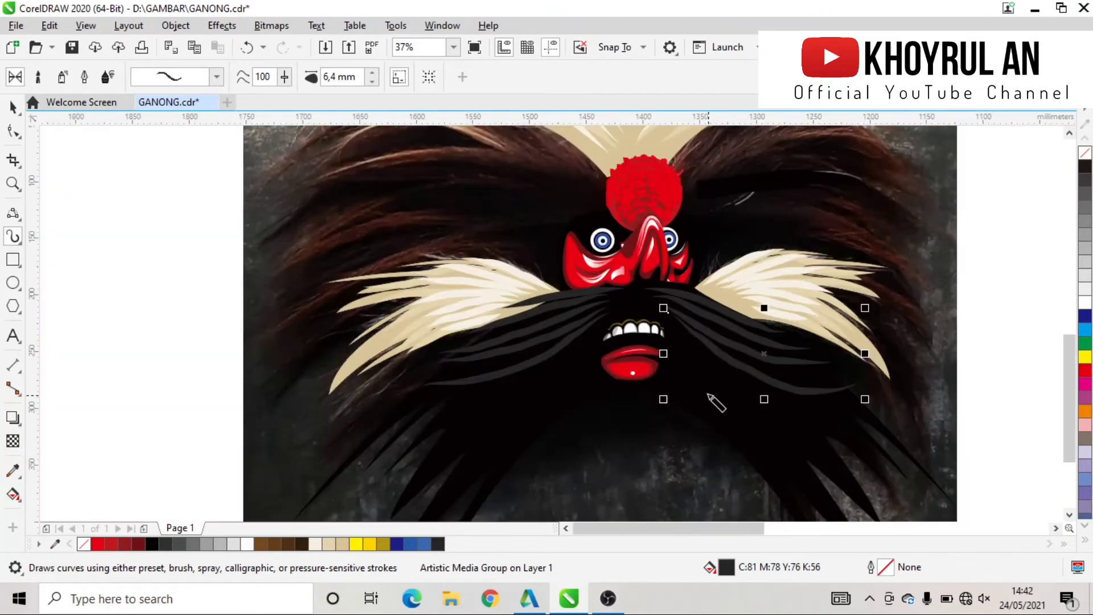
scroll(709, 397, down, 1)
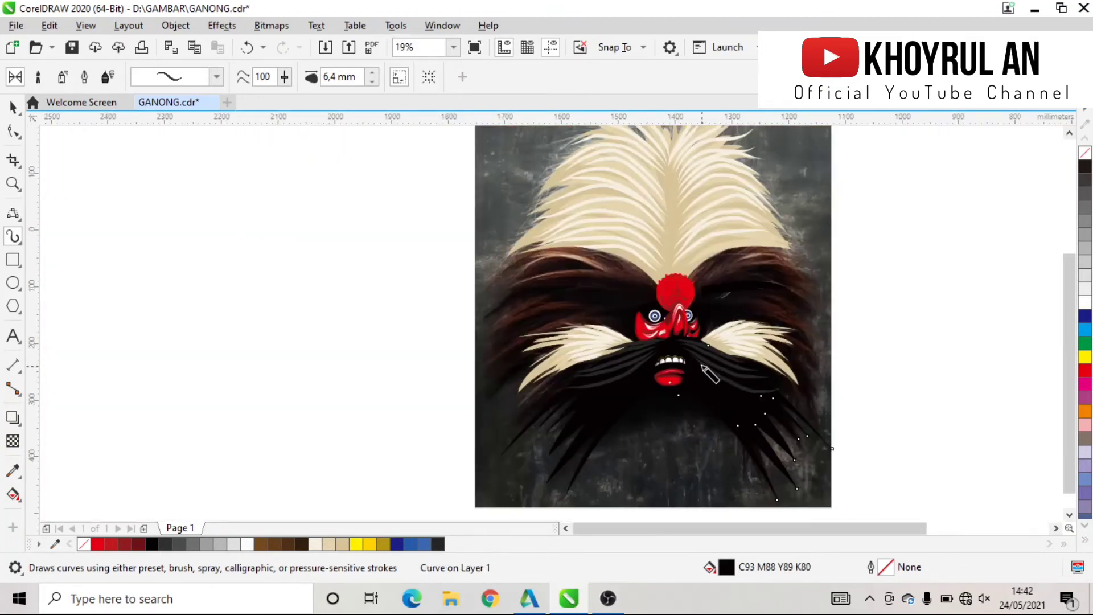
scroll(708, 374, up, 2)
scroll(421, 363, down, 1)
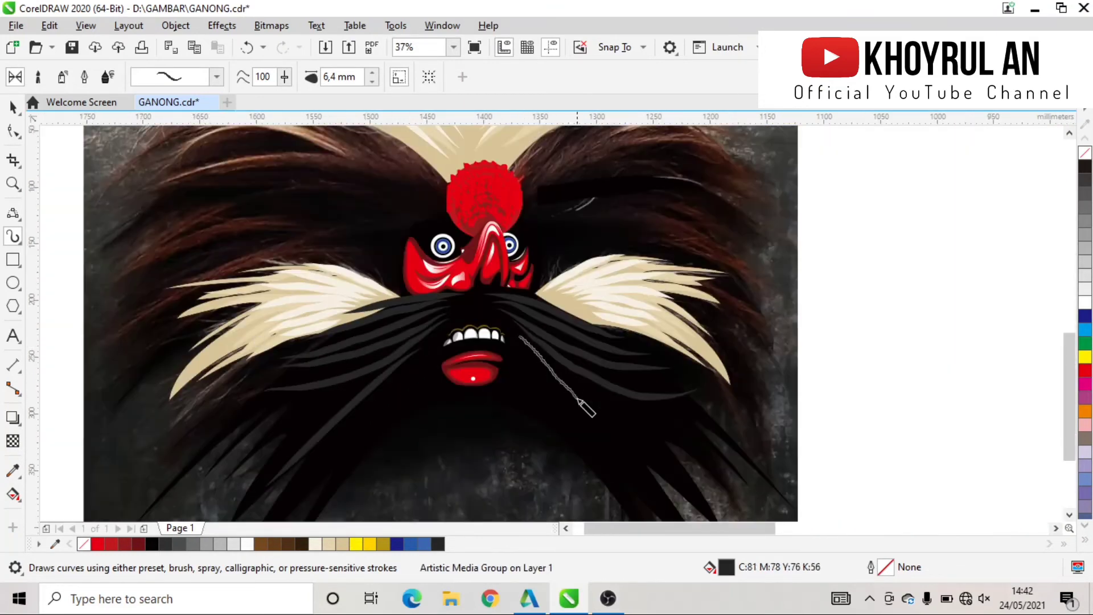
drag(577, 400, 625, 477)
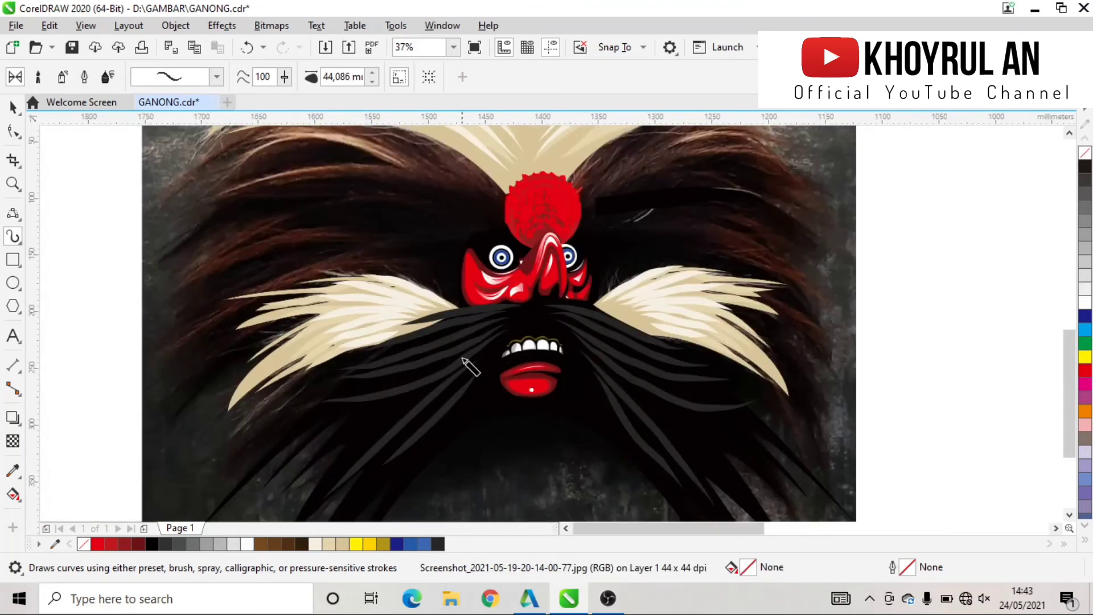
Define a darker grey, C84 M80 Y82 K65, and apply it to all the grey strands on the black hair.
scroll(464, 360, up, 1)
key(shift+F11)
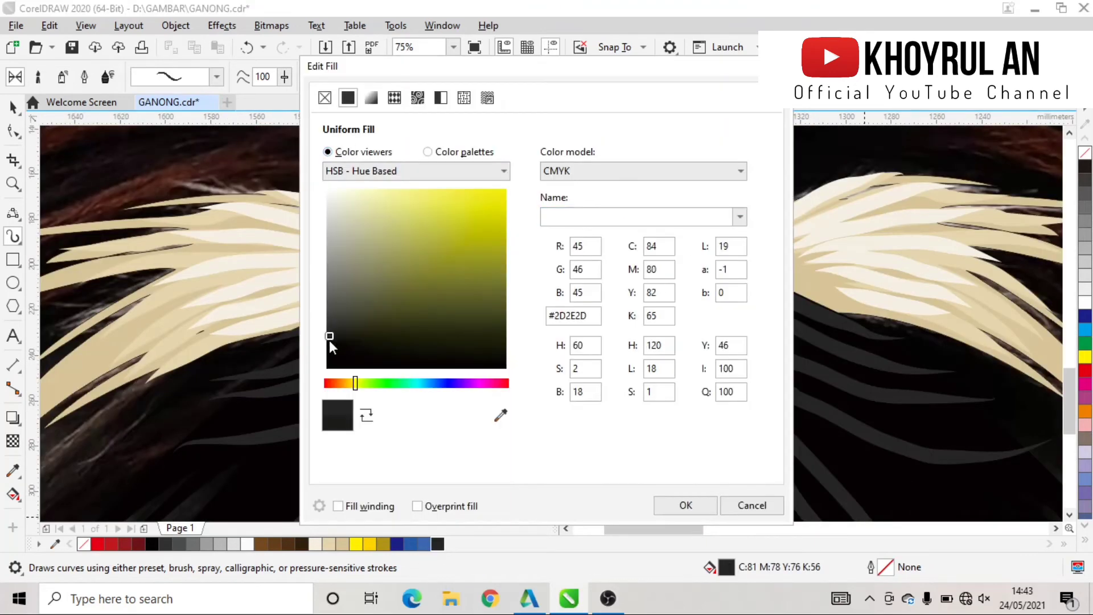
click(685, 505)
click(576, 395)
key(space)
click(421, 329)
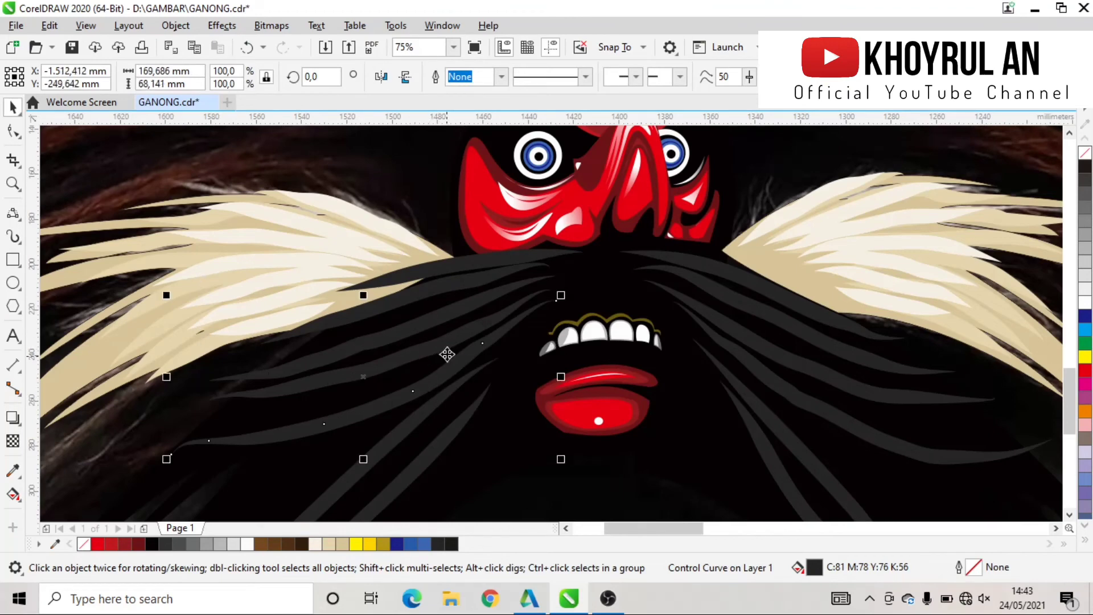
shift+click(465, 310)
shift+click(738, 417)
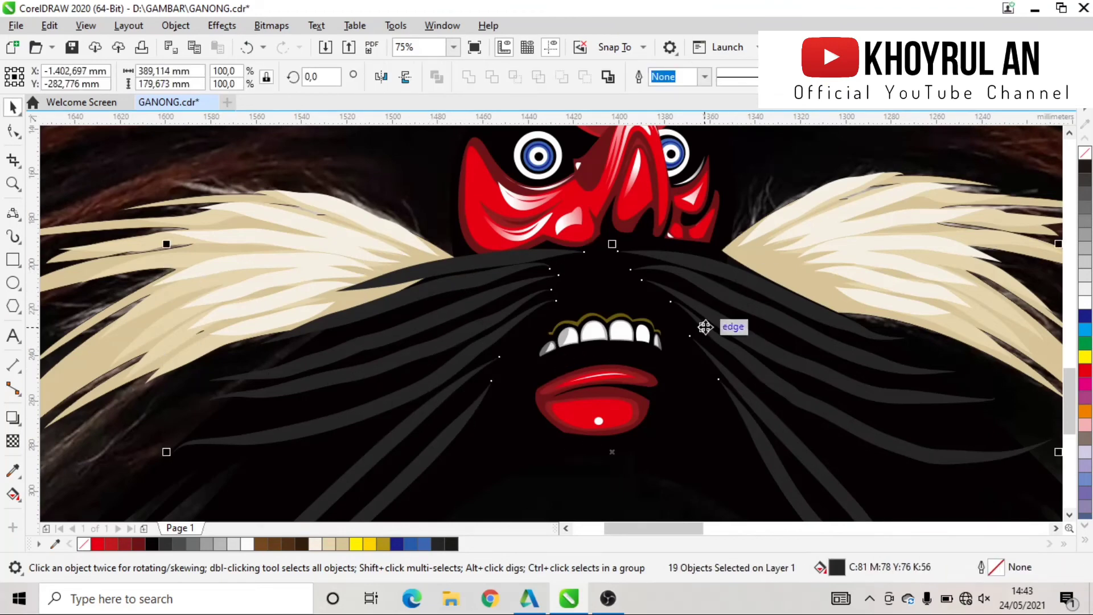
click(451, 543)
Delete the reference photo to check the vector artwork on its own, and restore the photo.
scroll(500, 302, down, 2)
click(500, 302)
click(524, 417)
click(645, 198)
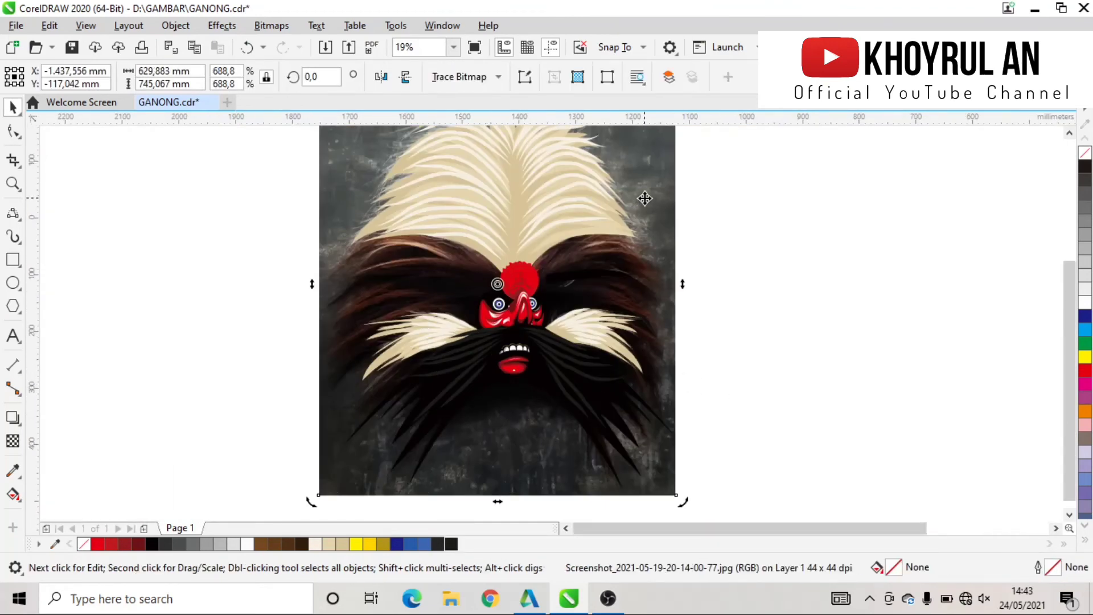
key(Delete)
scroll(514, 272, up, 2)
scroll(514, 272, down, 2)
click(246, 47)
Trace the dark brown hair on the left of the face as a closed shape with jagged tips, from forehead circle to black hair.
scroll(132, 236, up, 1)
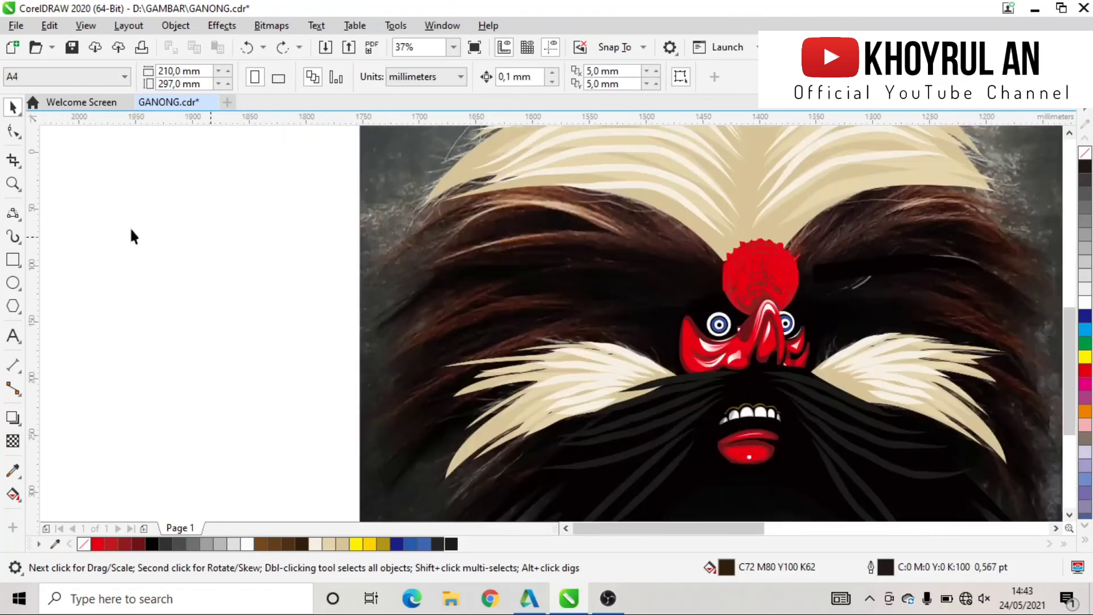
click(12, 213)
mouse_move(726, 261)
mouse_down()
mouse_move(586, 151)
mouse_move(390, 244)
mouse_move(361, 385)
mouse_move(367, 449)
mouse_up()
click(439, 274)
click(429, 439)
drag(377, 489, 488, 378)
click(487, 378)
drag(452, 477, 541, 382)
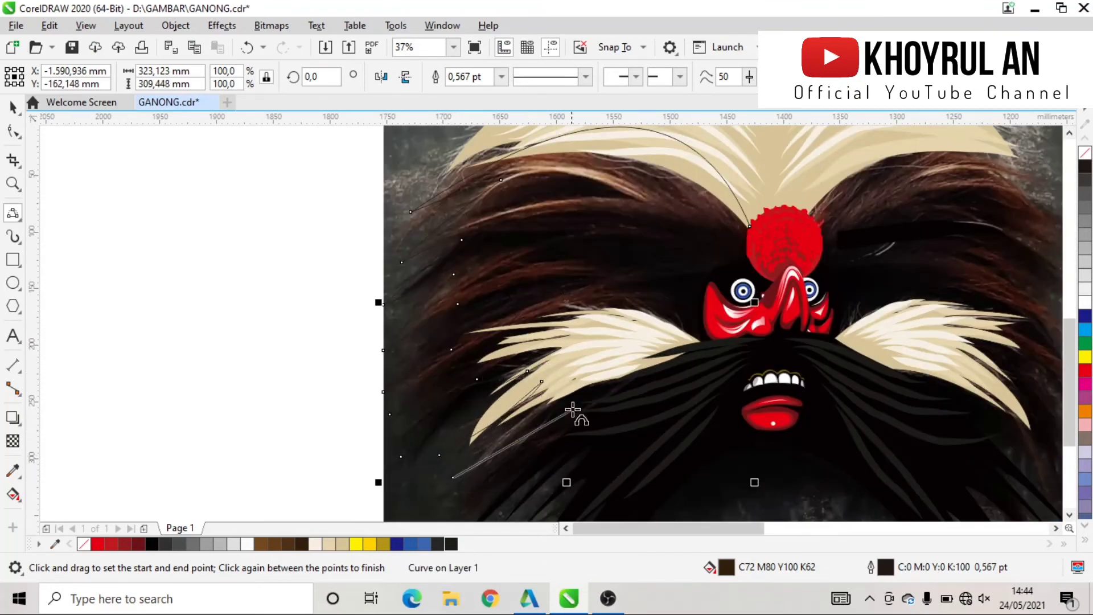
scroll(573, 410, down, 2)
click(463, 463)
drag(576, 347, 749, 169)
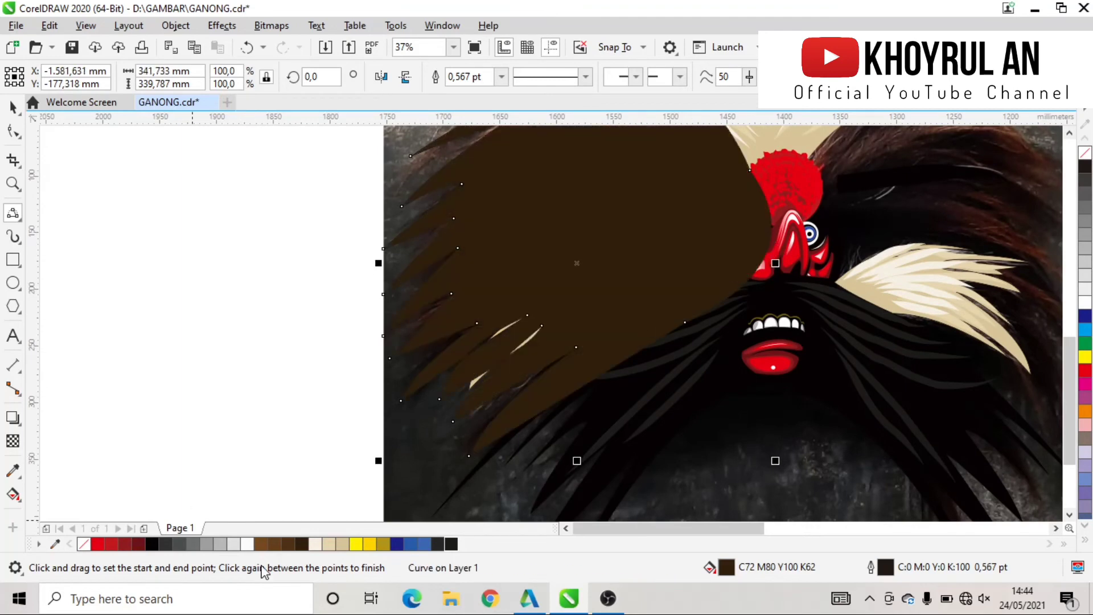
Place the left brown hair behind the face and moustache and give it a gradient fill from dark brown to black towards the face.
right_click(590, 364)
mouse_move(620, 237)
click(819, 334)
scroll(578, 411, down, 2)
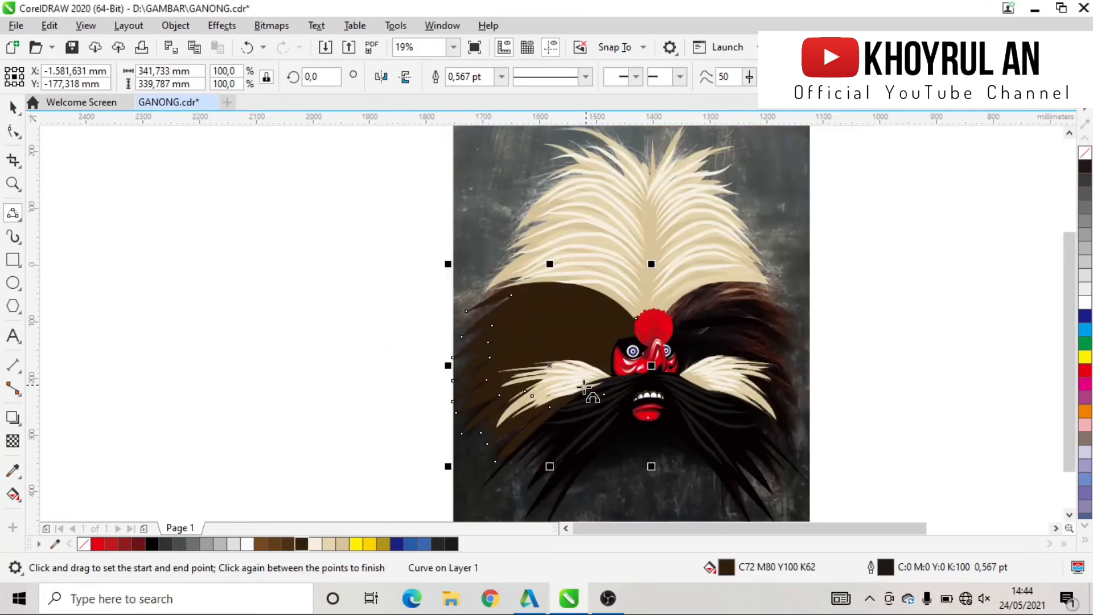
click(12, 494)
key(space)
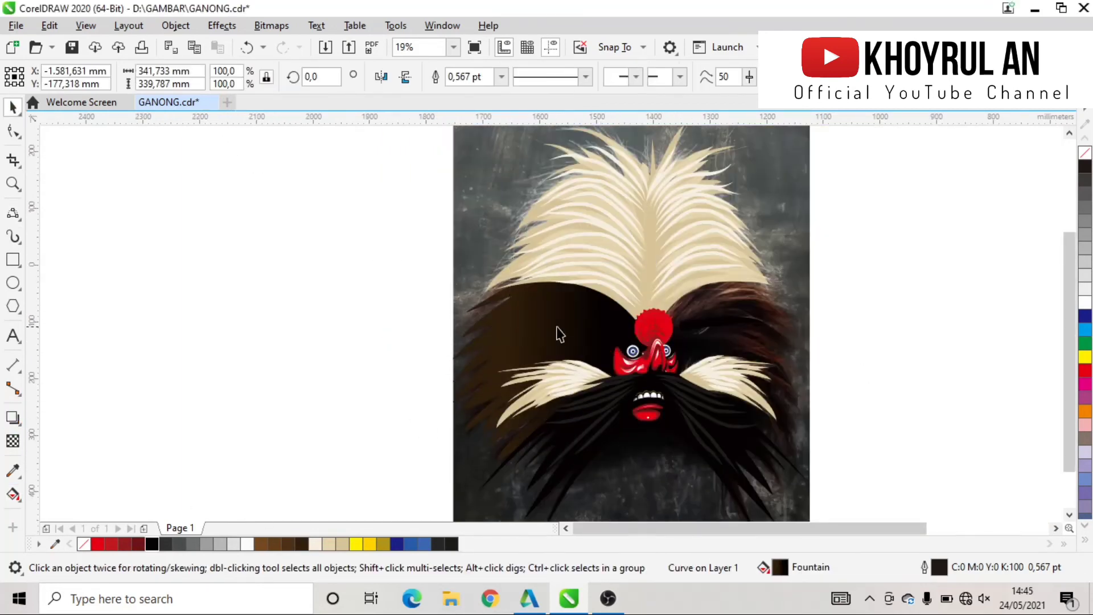
Mirror a copy of the brown hair to the right side of the face and place it behind the face and moustache.
drag(556, 329, 756, 306)
right_click(752, 308)
click(979, 307)
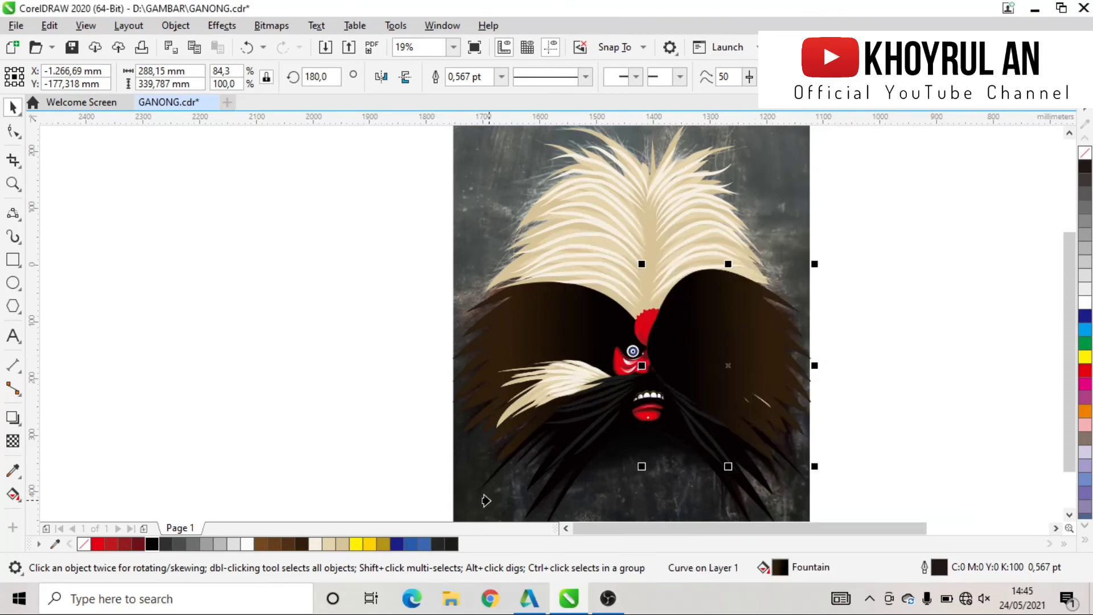
click(869, 379)
click(744, 317)
key(Escape)
Select the left and right brown hair shapes together and remove their outlines.
scroll(517, 303, up, 2)
shift+click(971, 317)
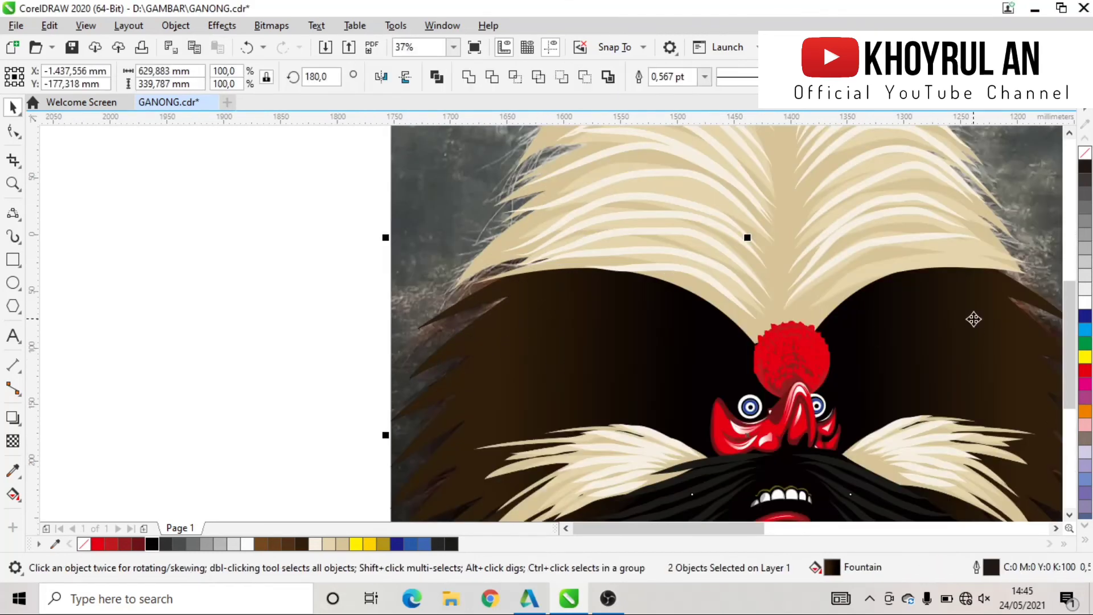
click(456, 243)
scroll(518, 415, down, 1)
scroll(549, 234, up, 1)
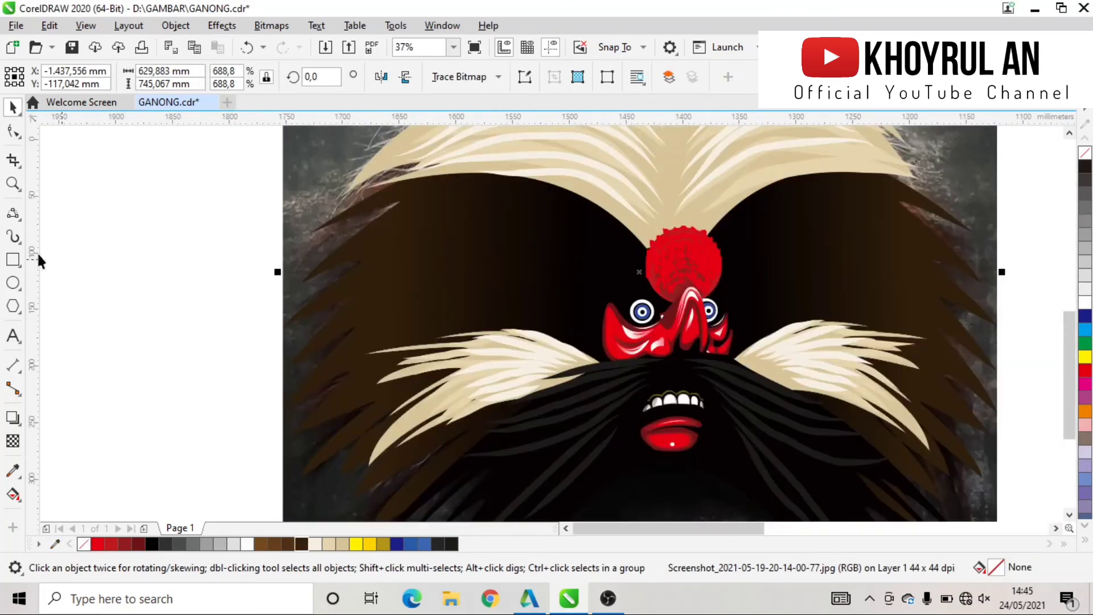
Try to paint a long dark brown strand along the upper edge of the left brown hair and bend its curve.
key(i)
drag(387, 198, 387, 198)
key(space)
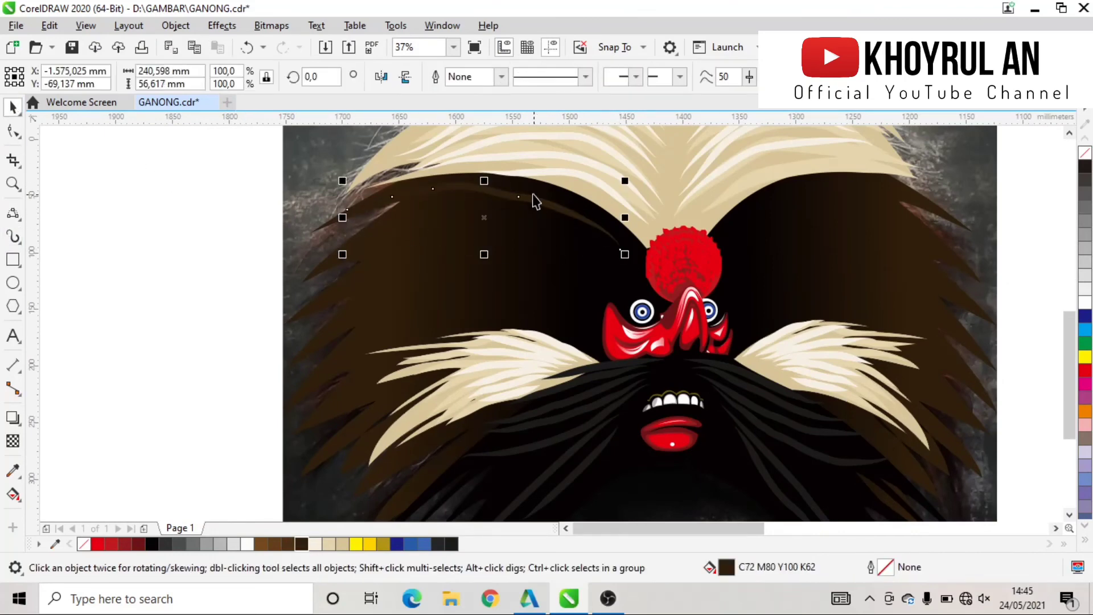
scroll(513, 219, up, 2)
key(F10)
scroll(626, 159, up, 1)
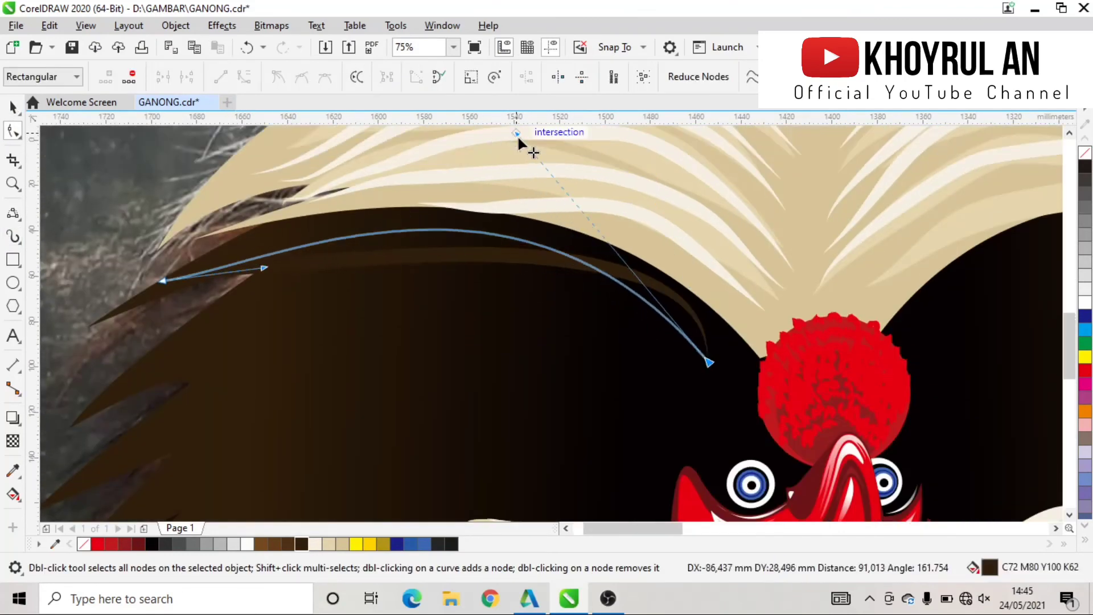
key(space)
drag(575, 294, 592, 353)
scroll(597, 373, down, 2)
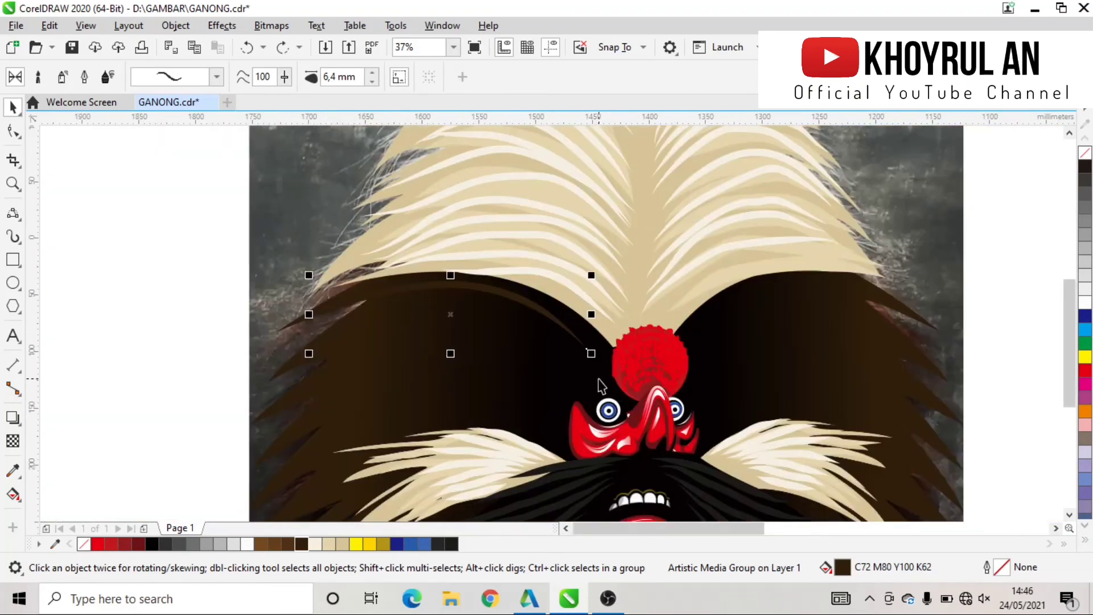
Paint tapered 6.4 mm strands in dark brown, C72 M80 Y100 K62, fanning up and outward from above the left eye.
key(i)
scroll(586, 375, up, 4)
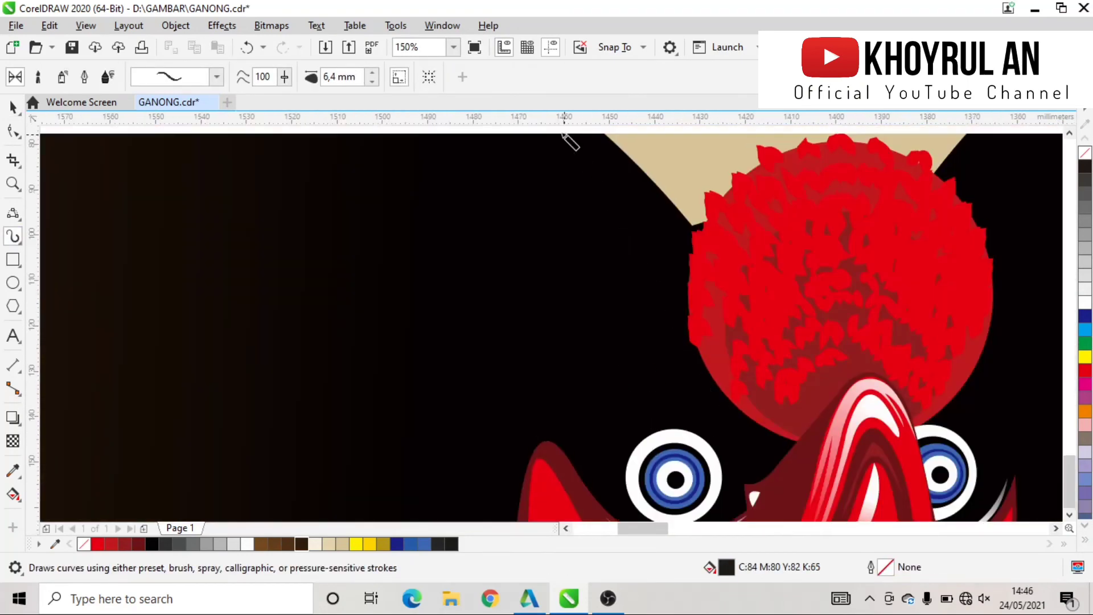
drag(568, 138, 512, 370)
click(301, 544)
scroll(577, 297, down, 2)
drag(561, 259, 654, 400)
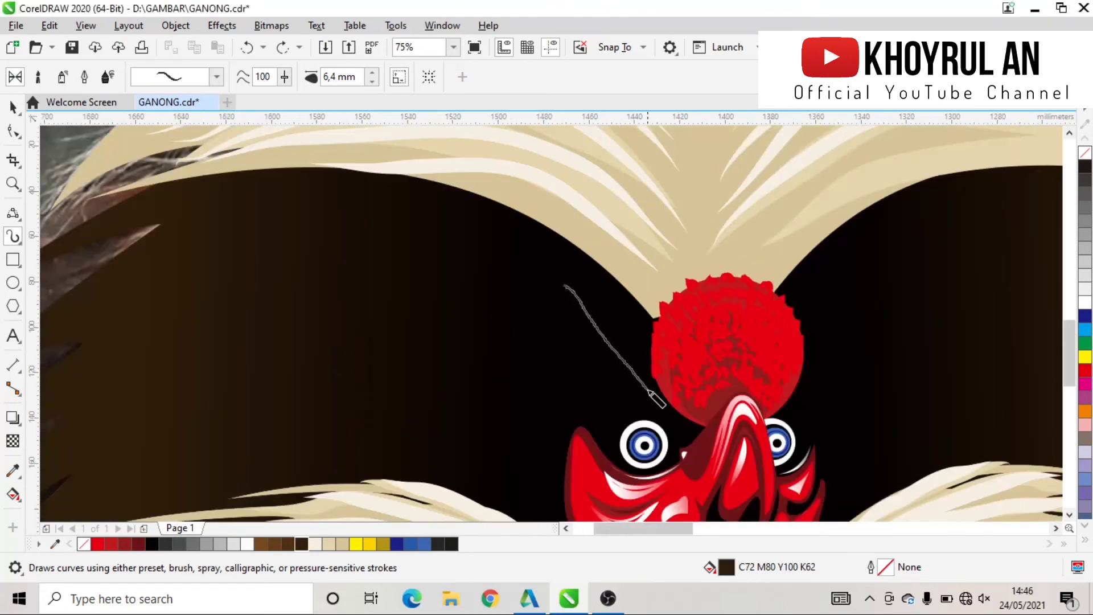
drag(586, 342, 464, 231)
mouse_move(634, 403)
mouse_down()
mouse_move(460, 249)
mouse_move(438, 269)
mouse_up()
mouse_move(604, 415)
mouse_down()
mouse_move(414, 225)
mouse_move(344, 307)
mouse_move(333, 356)
mouse_up()
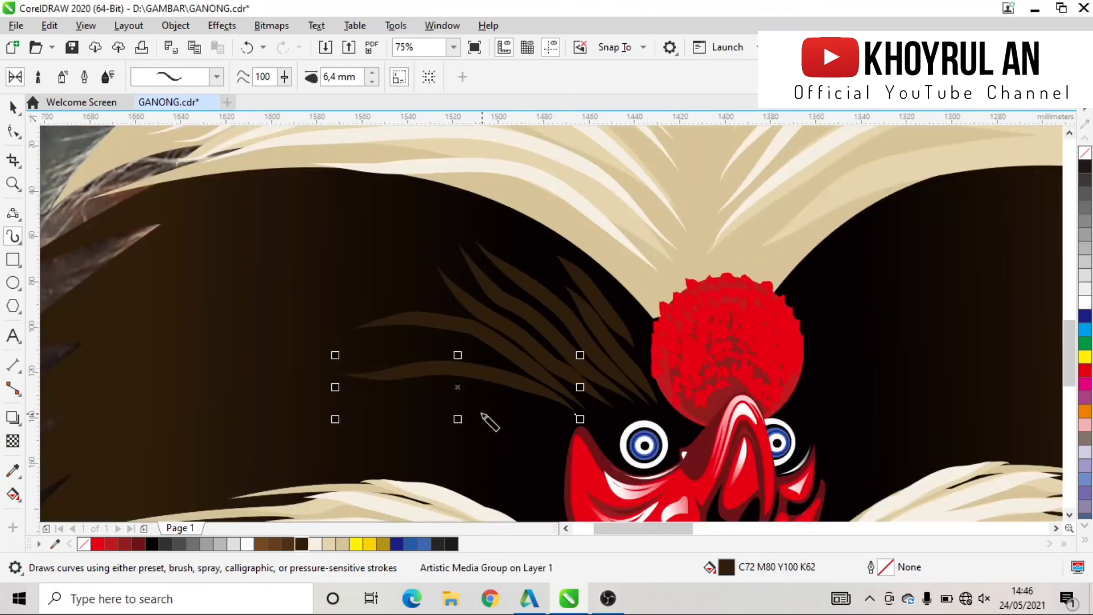
Paint matching dark brown strands fanning outward from beside the forehead circle and above the right eye.
scroll(610, 361, down, 2)
scroll(660, 418, up, 2)
drag(639, 435, 747, 374)
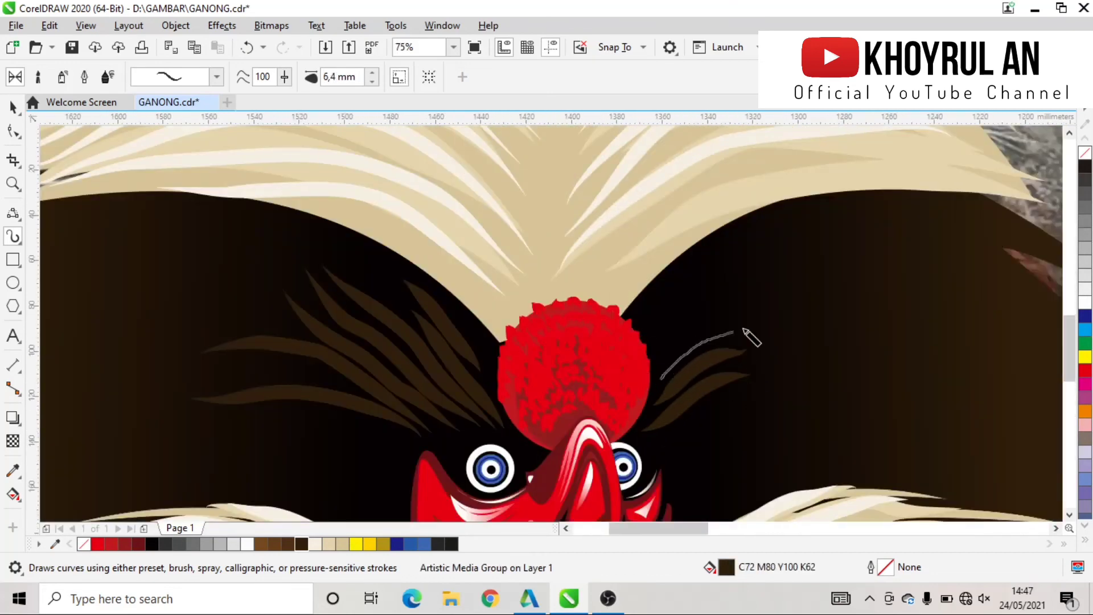
drag(675, 441, 814, 390)
scroll(773, 410, down, 2)
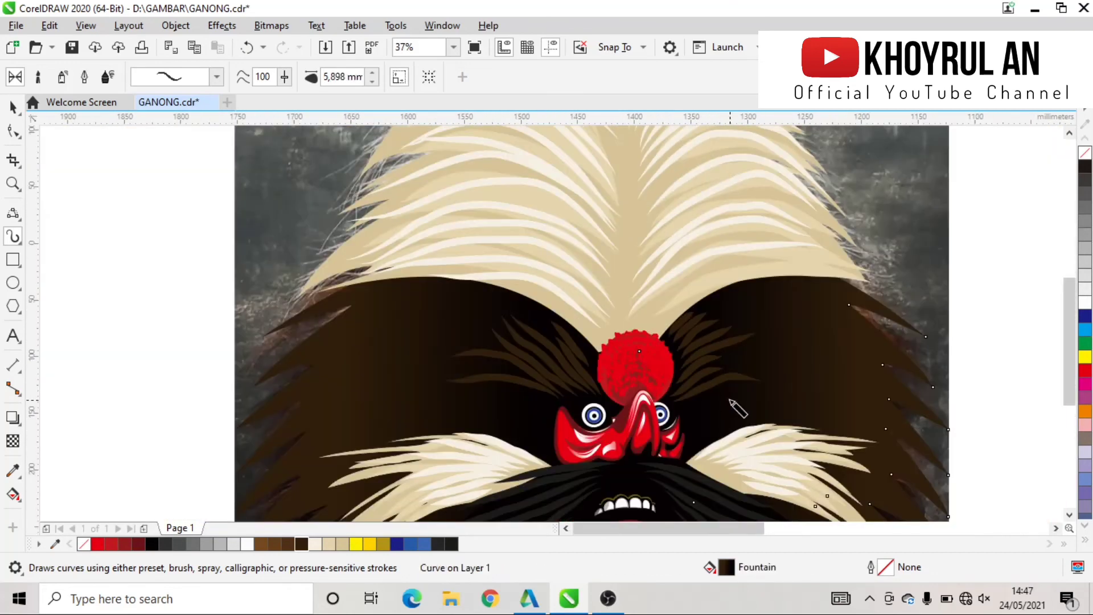
Continue the dark brown strands outward across the gradient area of the left and right brown hair.
scroll(348, 309, up, 2)
scroll(714, 268, down, 2)
drag(708, 263, 453, 268)
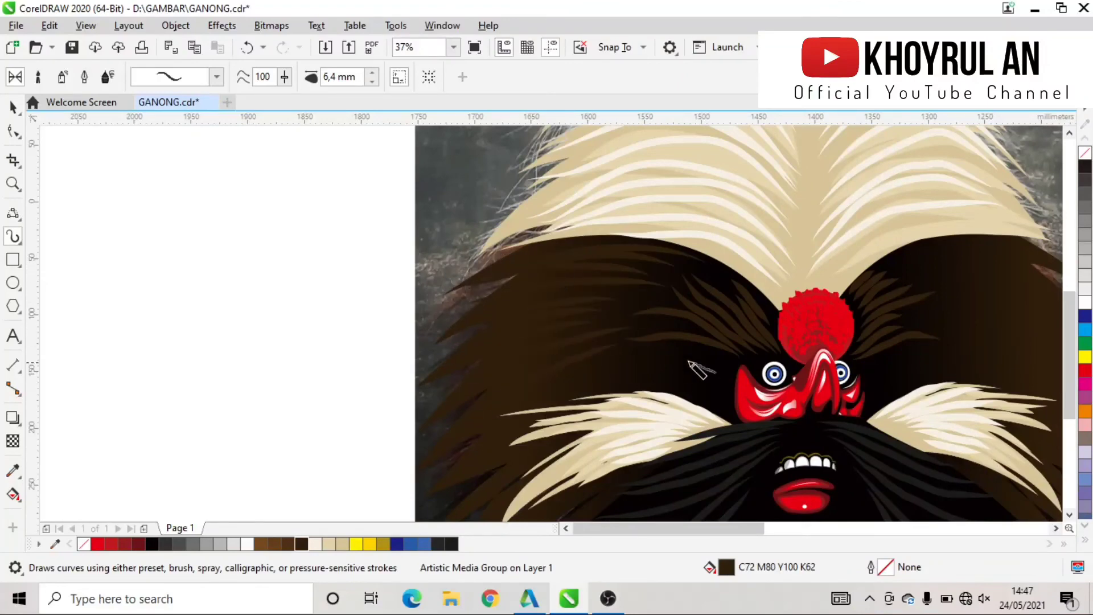
scroll(705, 356, down, 2)
scroll(740, 365, up, 2)
mouse_move(592, 388)
mouse_down()
mouse_move(708, 373)
mouse_move(745, 398)
mouse_up()
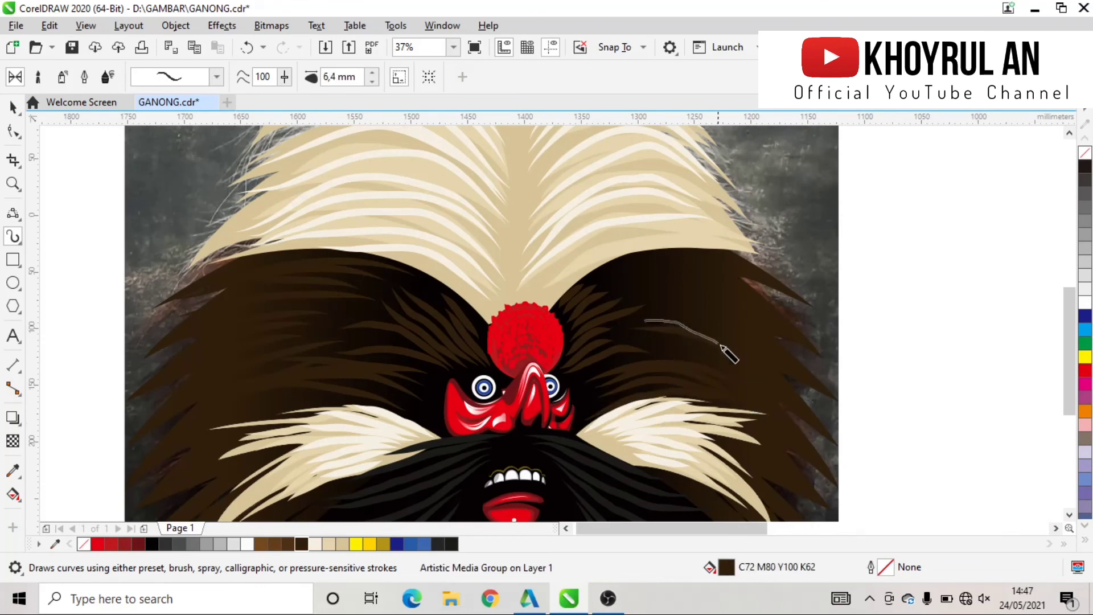
Set the default brush colour to the lighter brown C63 M77 Y100 K46 and paint highlight strands over the right hair's outer part.
click(282, 545)
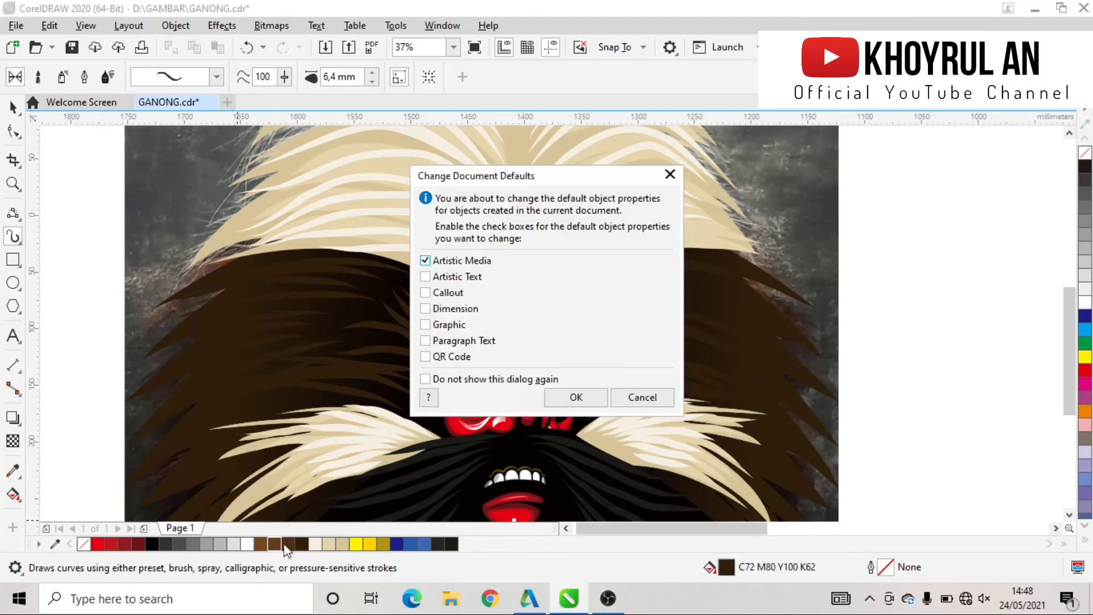
click(575, 395)
drag(734, 267, 629, 272)
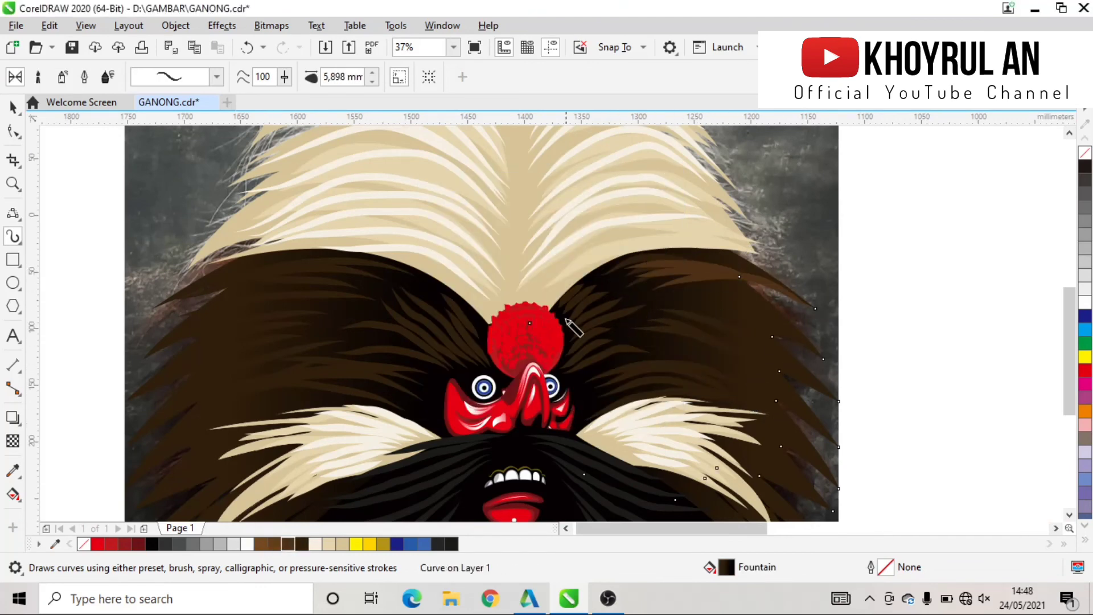
drag(699, 314, 795, 349)
drag(691, 384, 780, 402)
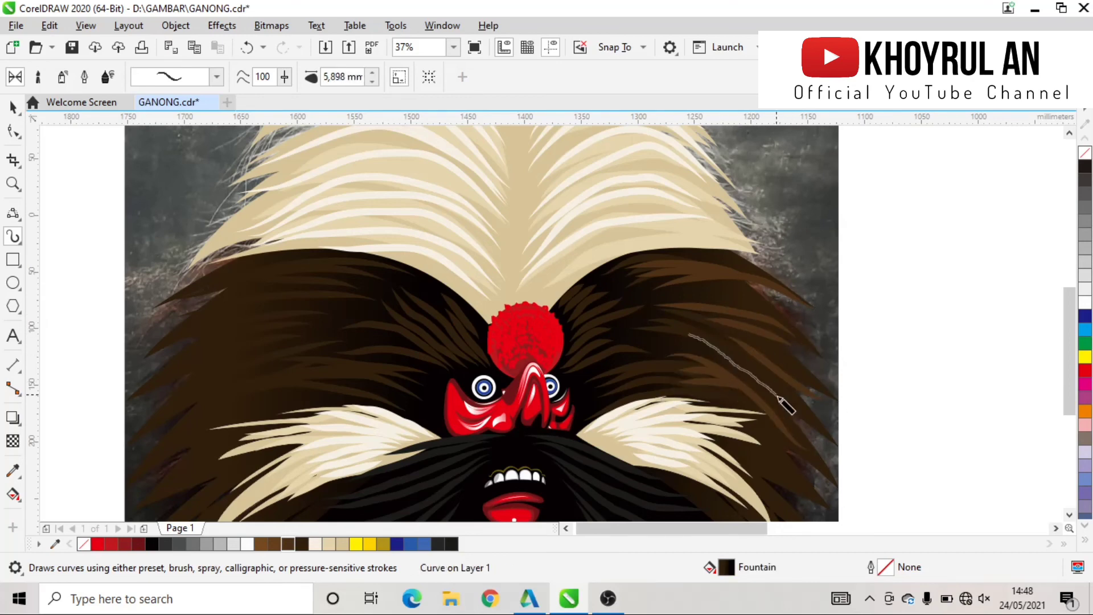
Paint lighter brown highlight strands over the outer part of the left hair and undo the last misplaced strand.
scroll(780, 402, down, 2)
scroll(735, 310, up, 2)
mouse_move(734, 310)
mouse_down()
mouse_move(615, 323)
mouse_move(552, 370)
mouse_move(732, 341)
mouse_move(556, 378)
mouse_up()
mouse_move(661, 373)
mouse_down()
mouse_move(590, 401)
mouse_move(544, 438)
mouse_up()
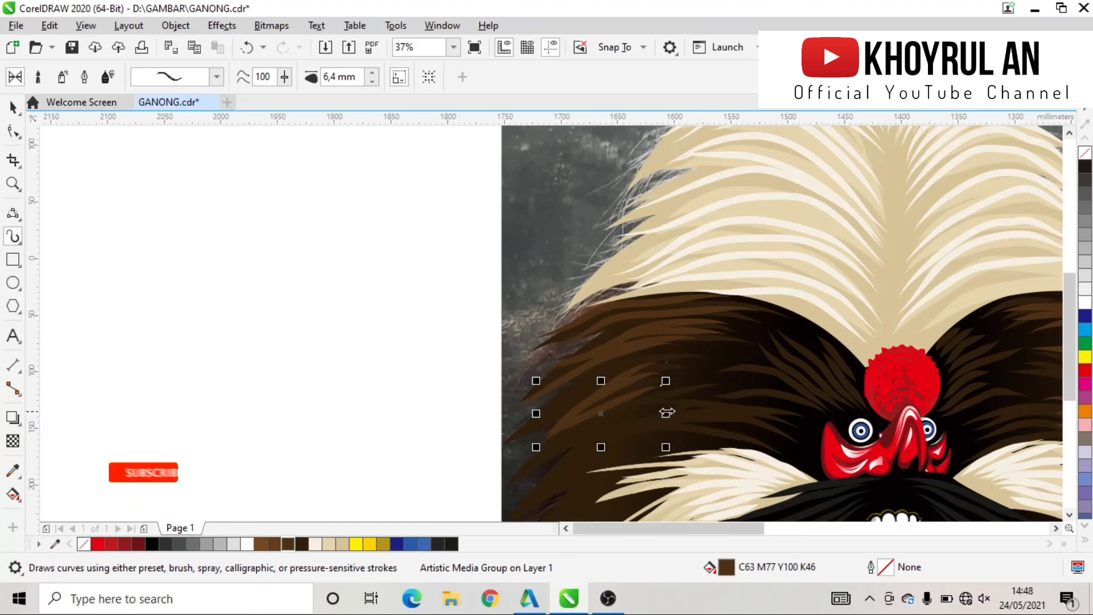
key(ctrl+z)
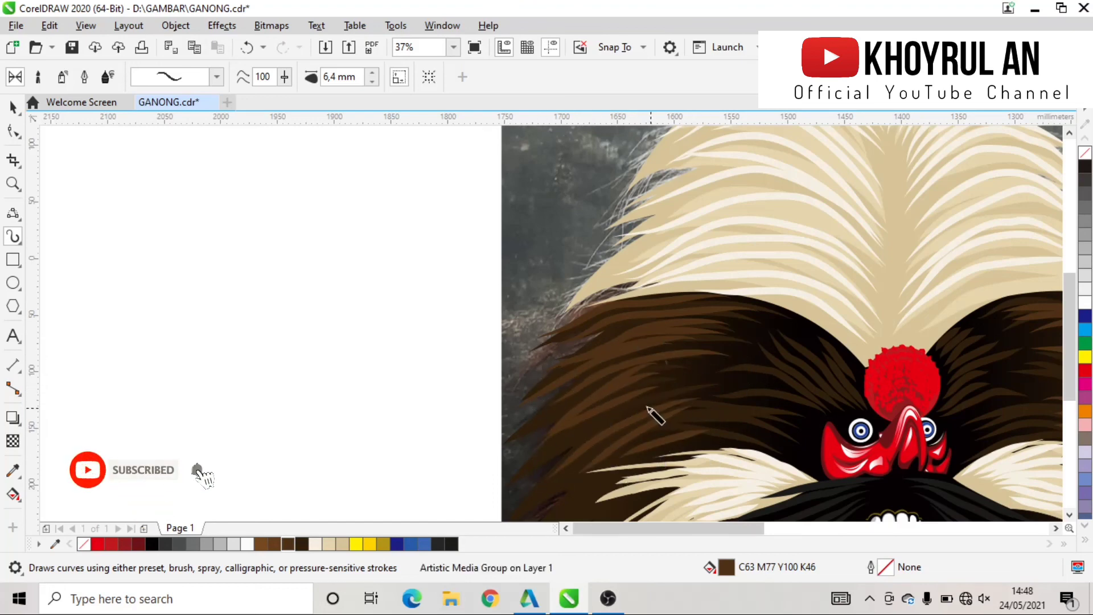
Add lighter brown strands to the lower right hair, beside and below the white moustache tips.
scroll(654, 415, down, 4)
scroll(727, 374, up, 5)
drag(642, 316, 762, 413)
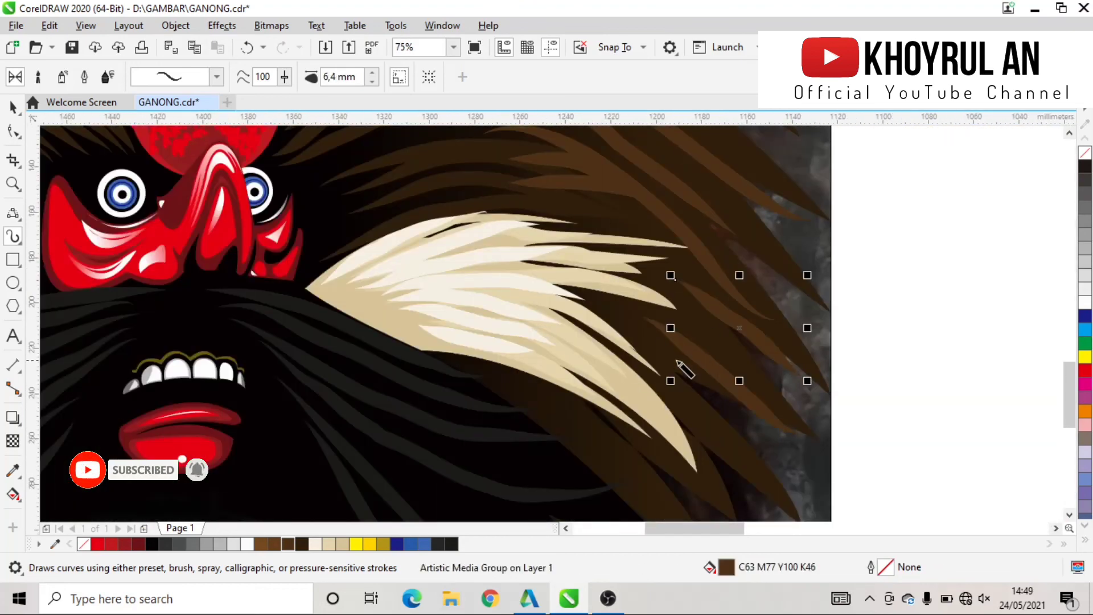
Delete the reference photo from behind the vector artwork.
scroll(683, 370, down, 2)
scroll(428, 378, up, 1)
key(space)
click(410, 467)
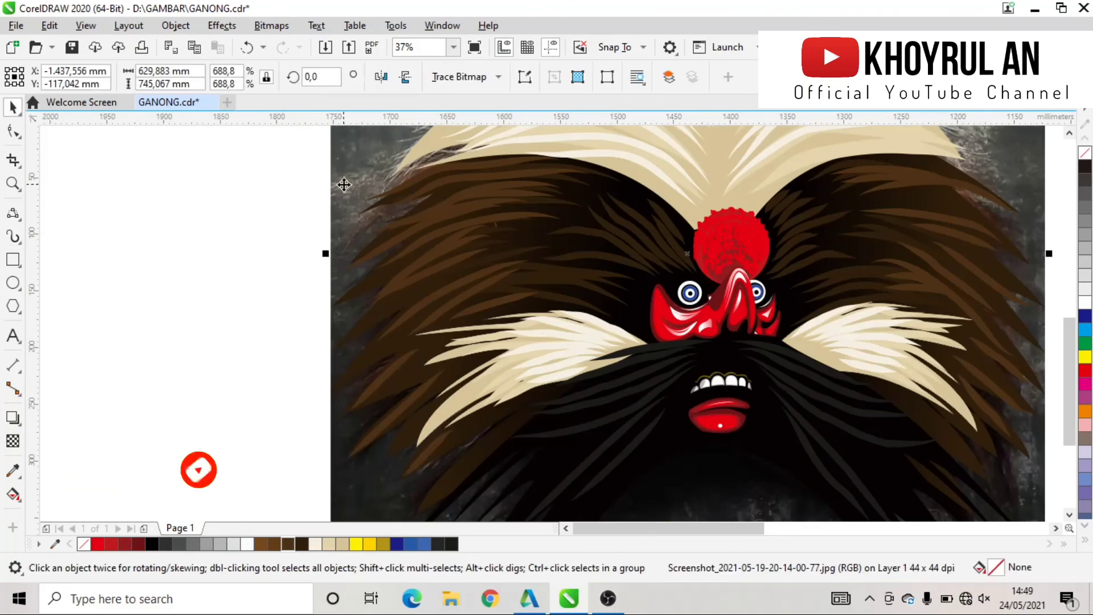
key(Delete)
Adjust the nodes of the black hair halves below the lips to form a smooth arch.
key(F10)
click(734, 446)
click(706, 447)
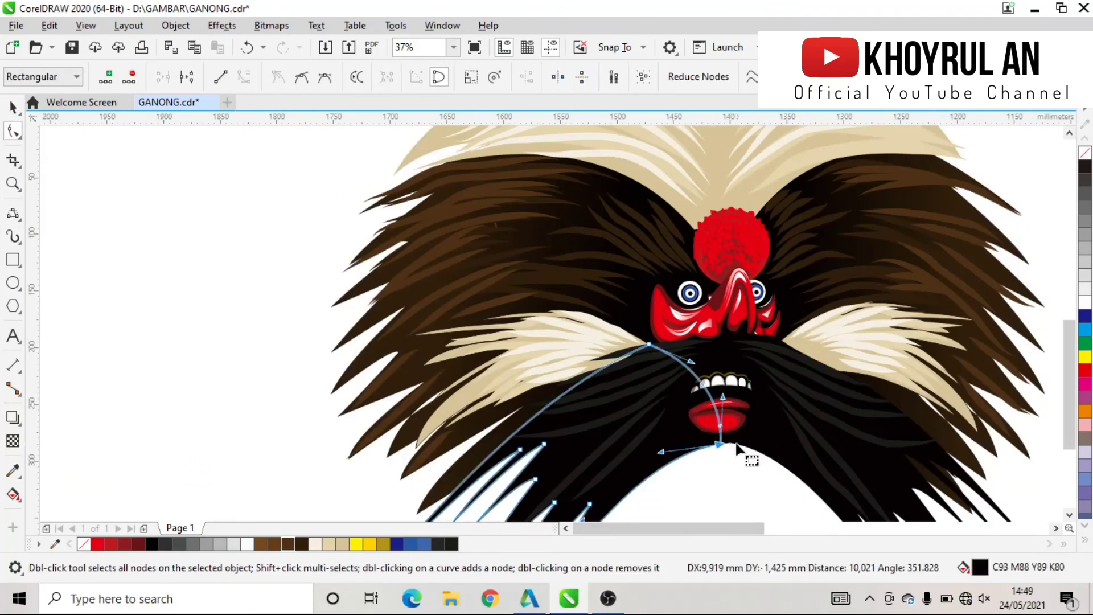
click(749, 456)
click(705, 469)
scroll(576, 370, down, 1)
key(space)
click(147, 136)
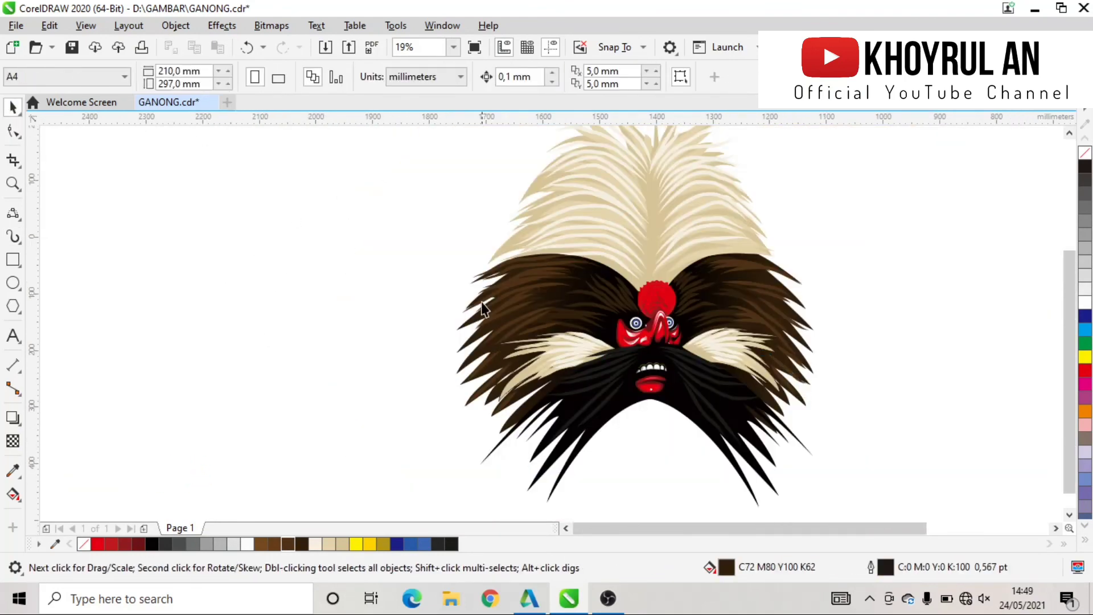
scroll(492, 370, down, 1)
scroll(649, 353, up, 1)
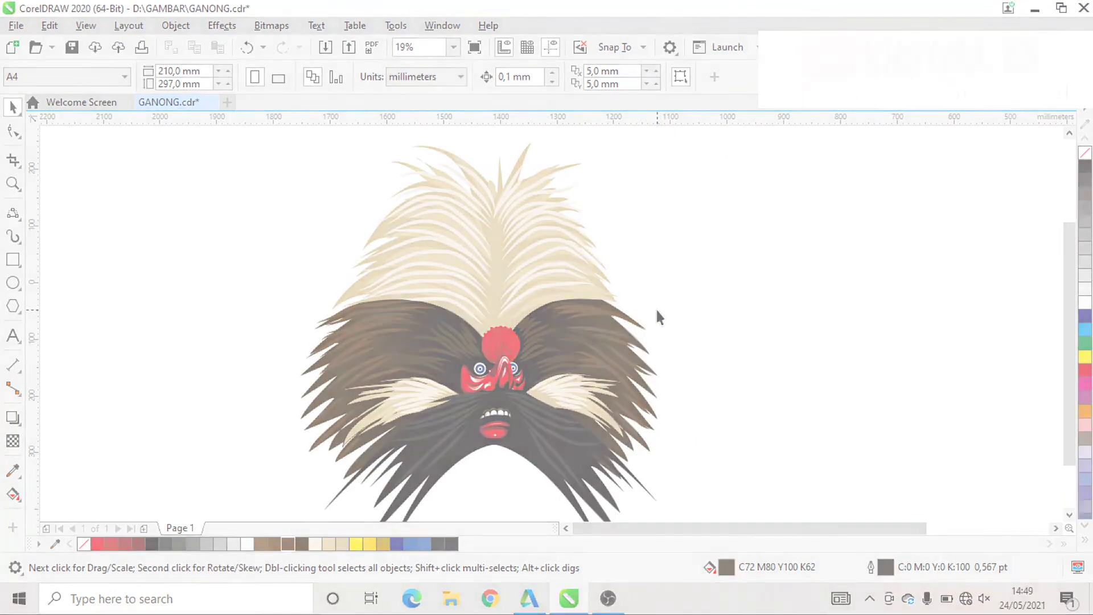